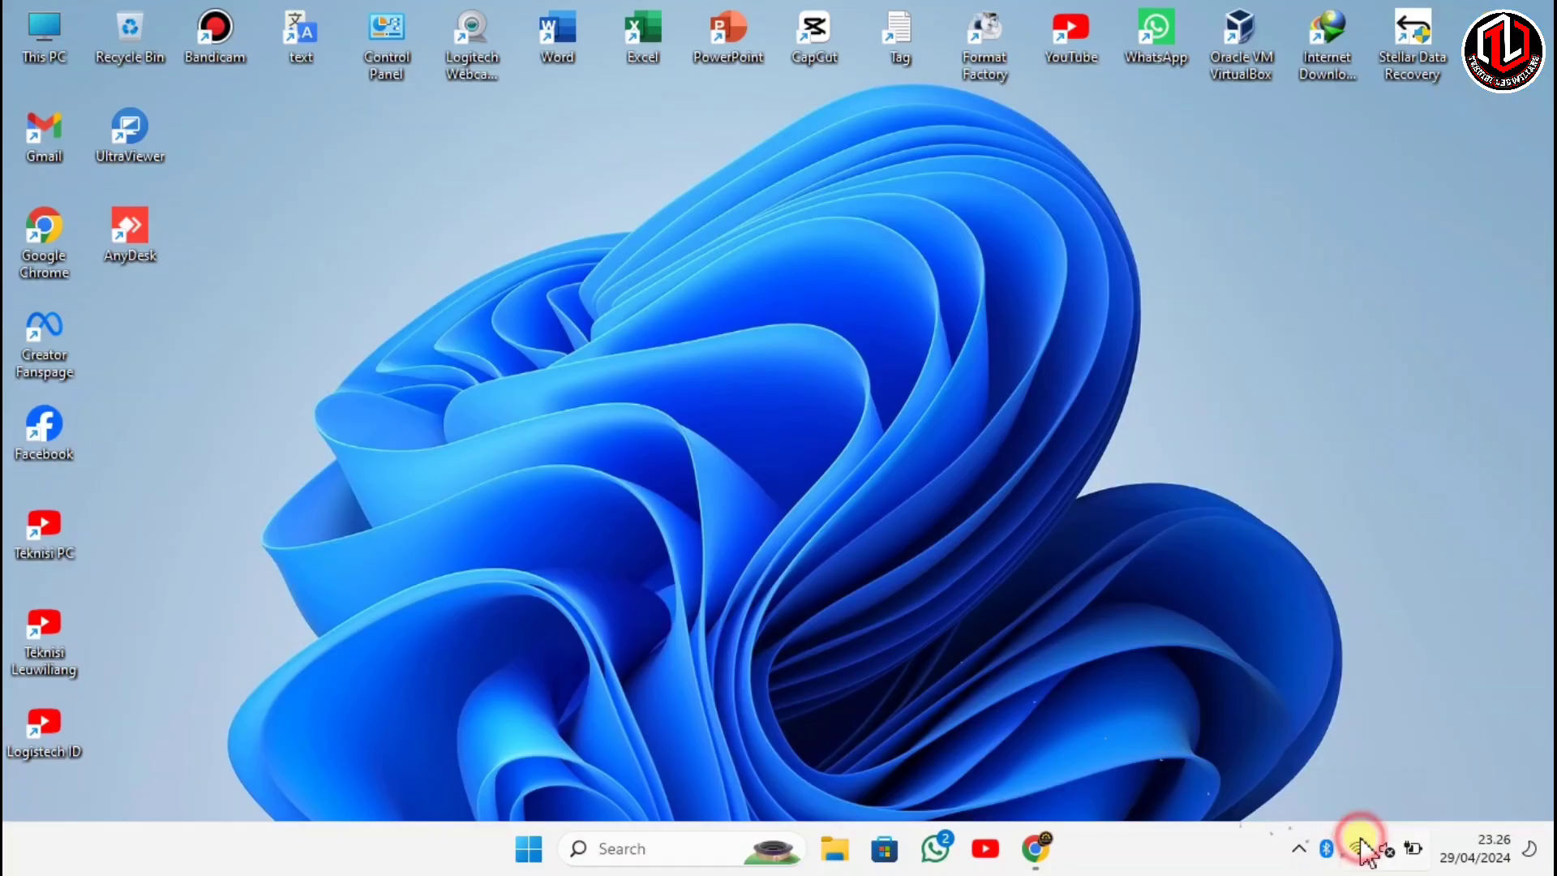
Check the laptop's current Wi-Fi connection in the system quick settings and dismiss them
{"action": "left_click", "coordinate": [1358, 847]}
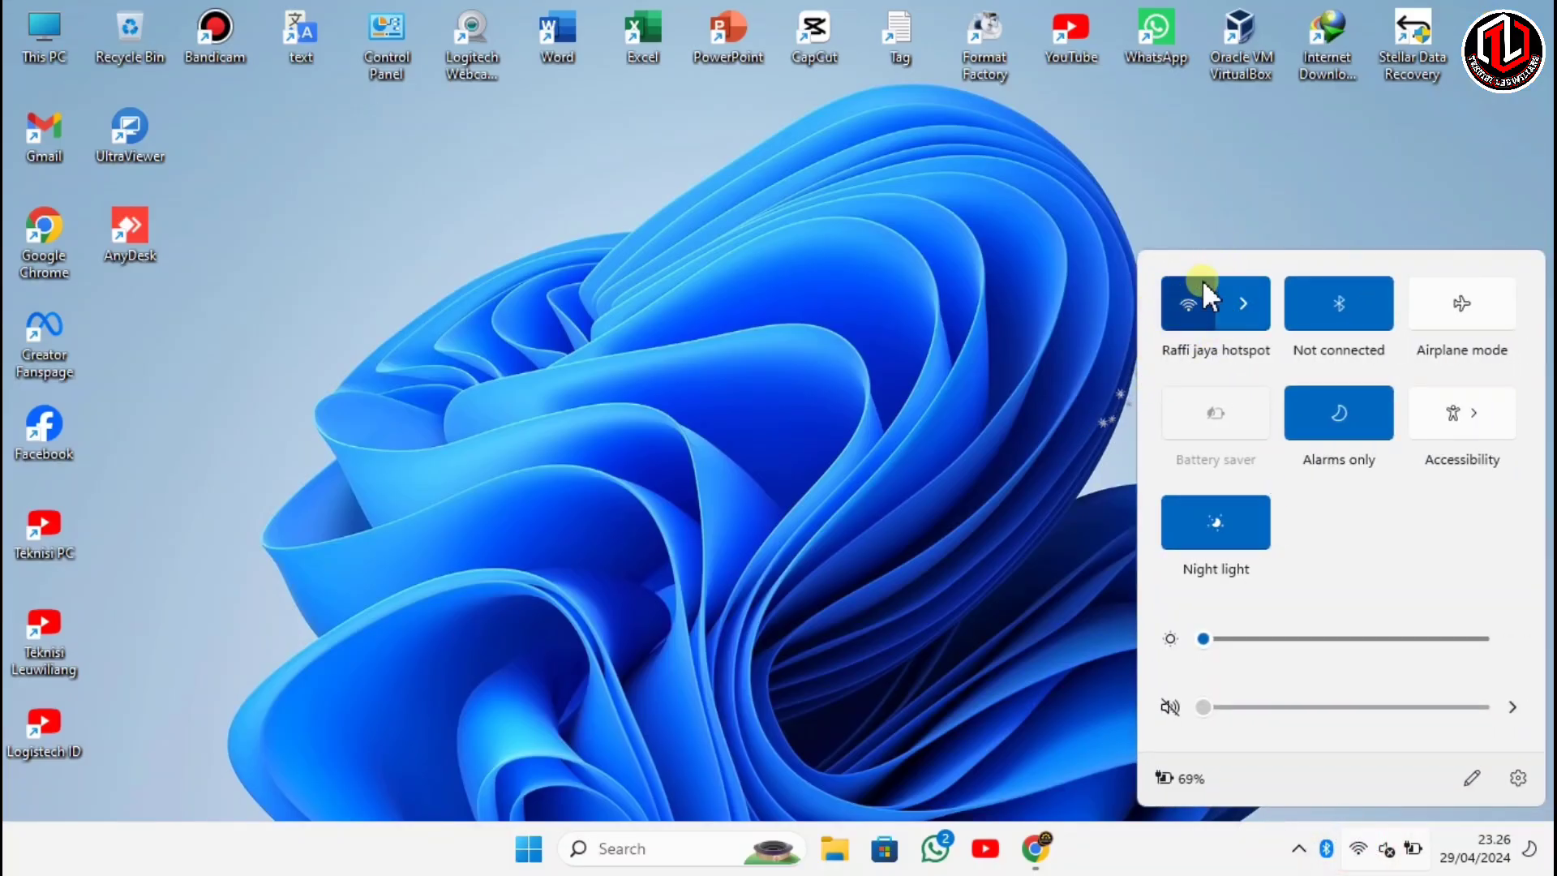
{"action": "left_click", "coordinate": [859, 396]}
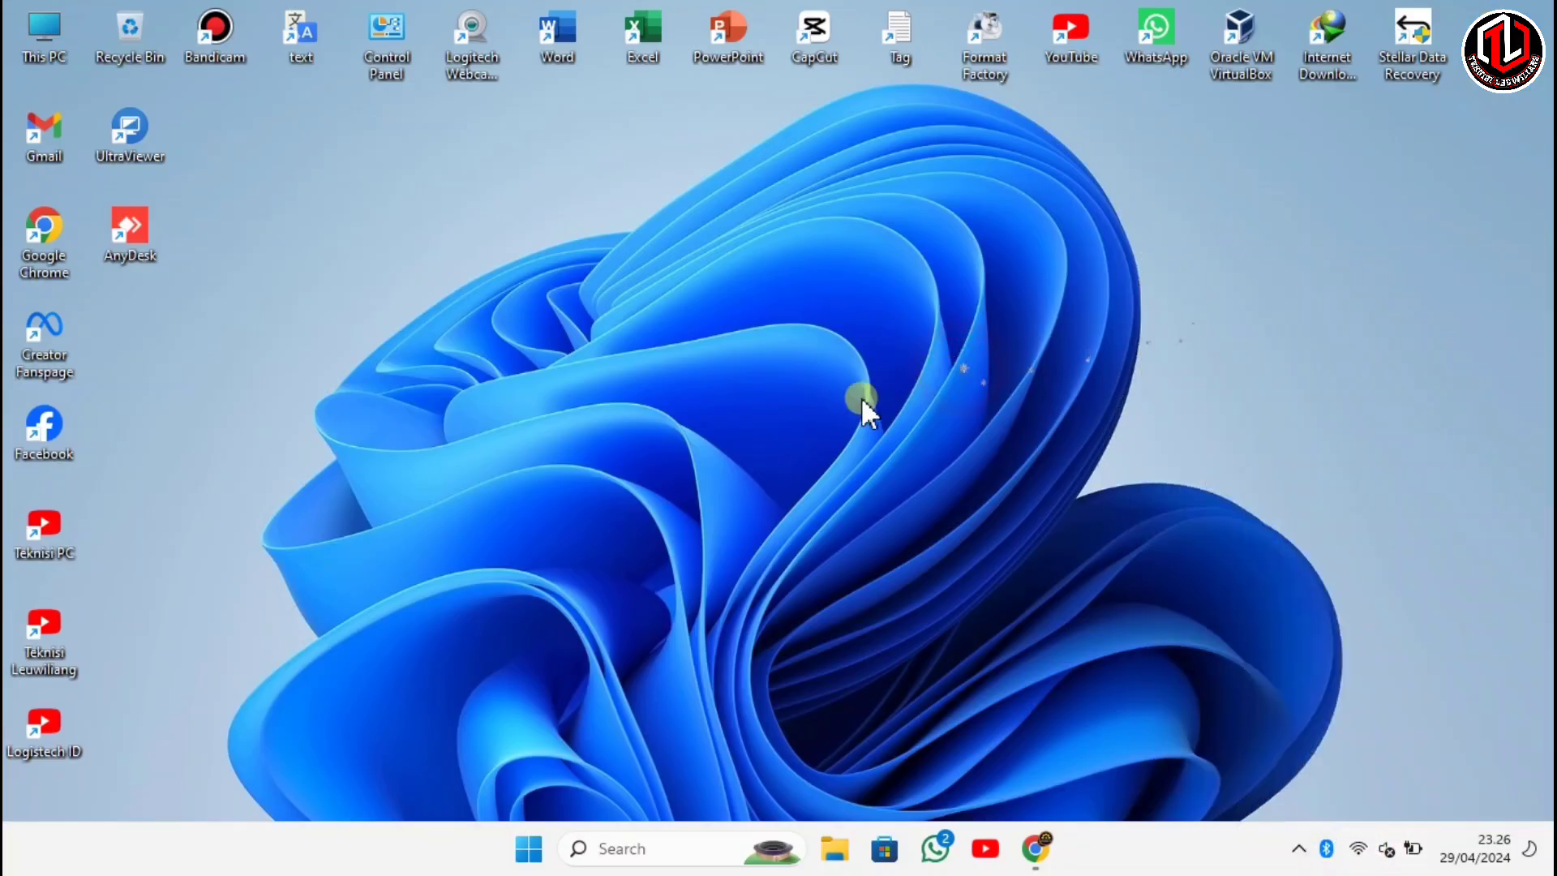
Open Google Chrome with a user profile, search for DOWNLOAD DRIVER ATK ASUS and maximize the browser window
{"action": "double_click", "coordinate": [73, 241]}
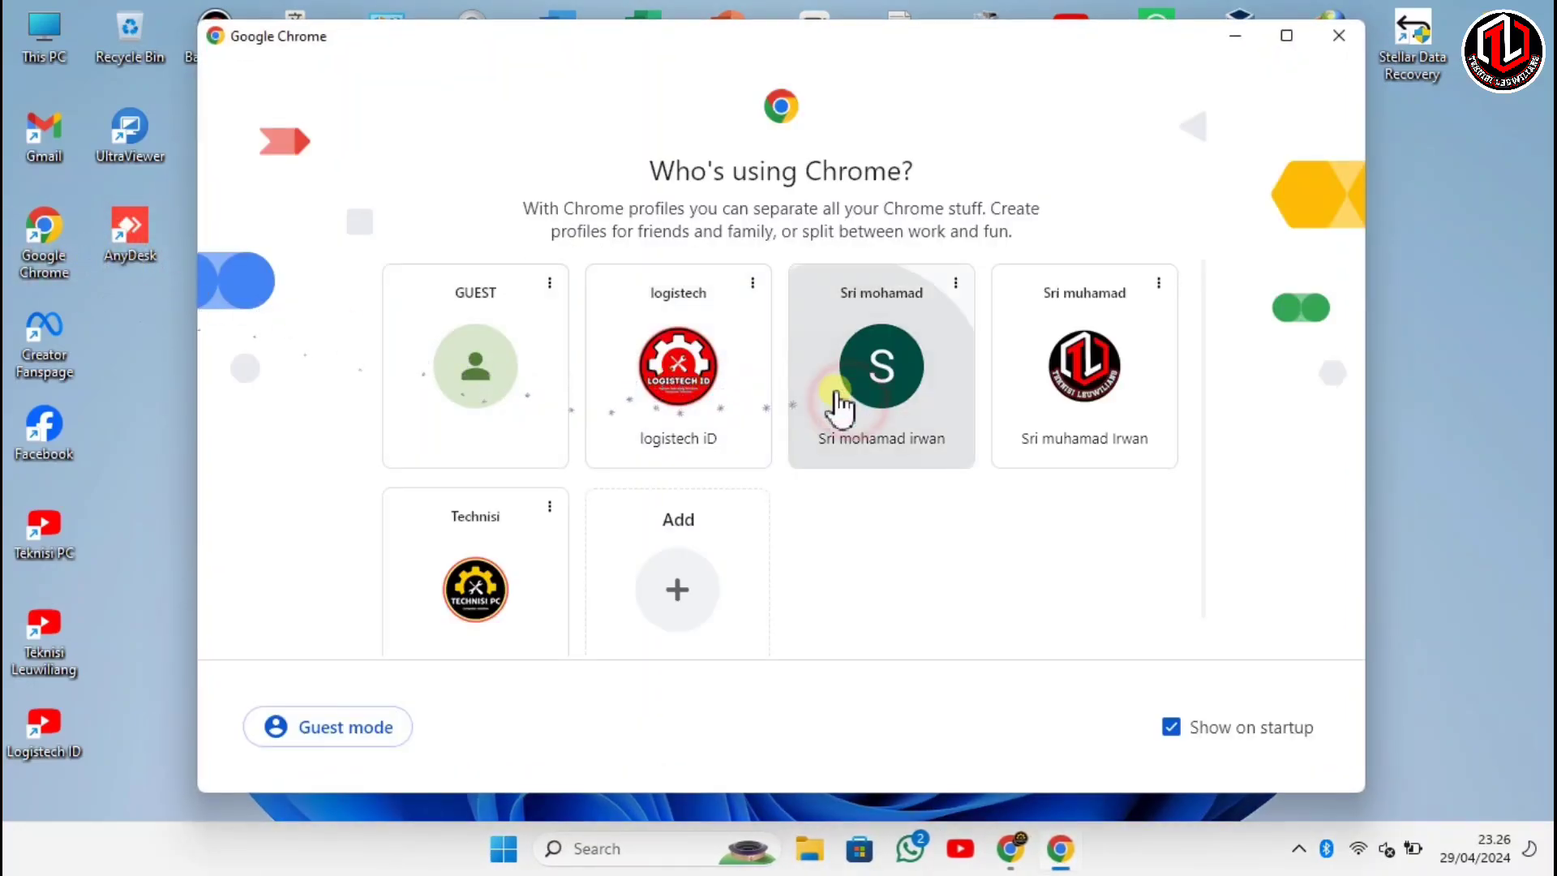
{"action": "left_click", "coordinate": [840, 406]}
{"action": "left_click", "coordinate": [547, 235]}
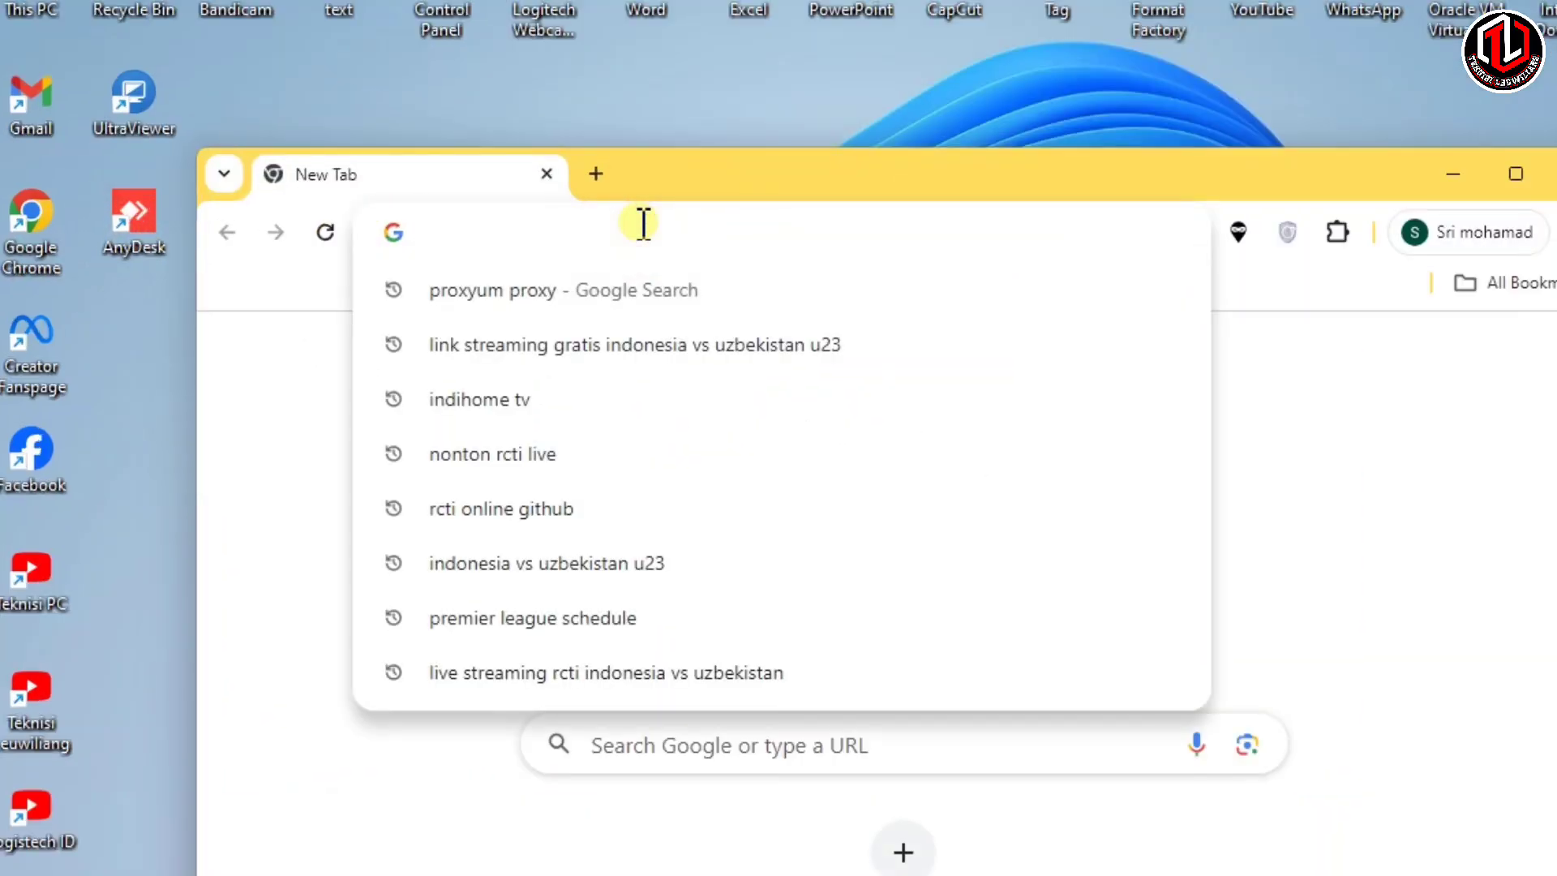
{"action": "type", "text": "S"}
{"action": "key", "text": "BackSpace"}
{"action": "type", "text": "DOW"}
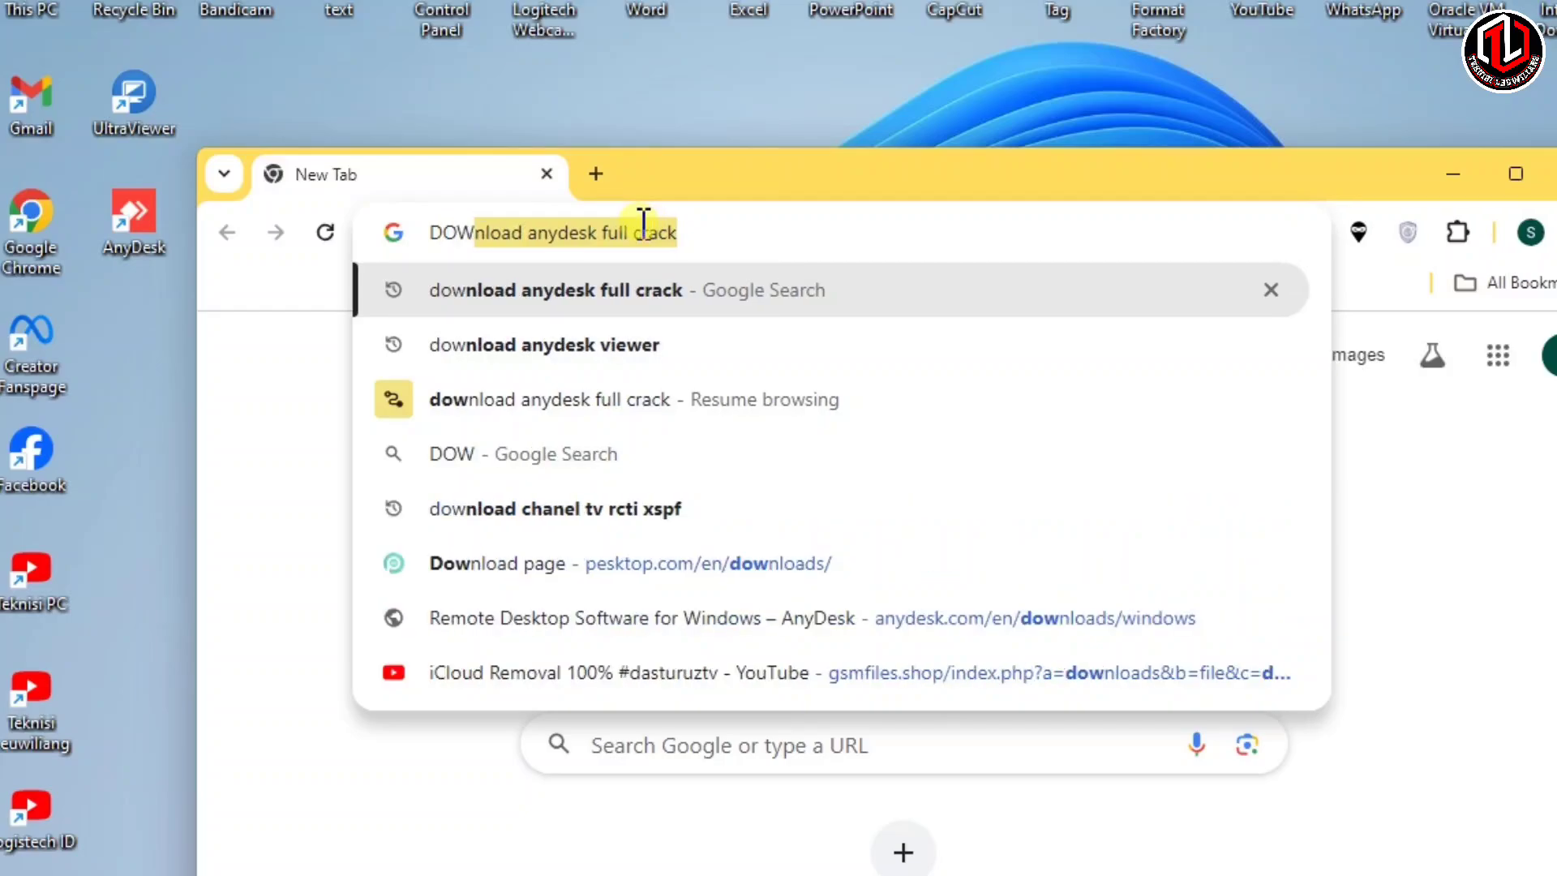
{"action": "type", "text": "NLOAD DRI"}
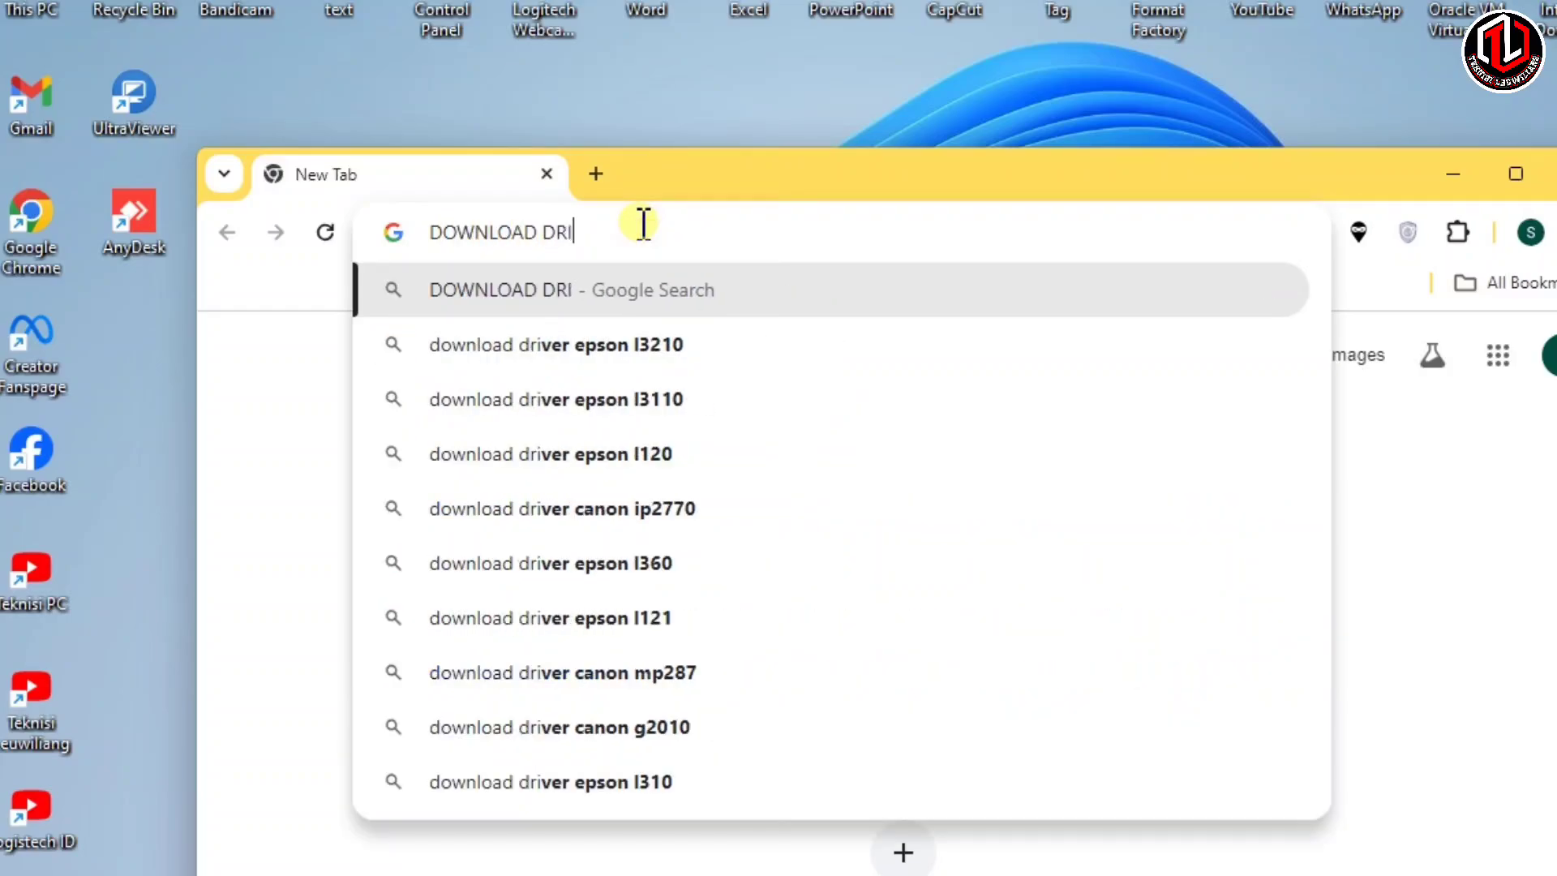
{"action": "type", "text": "VER AT"}
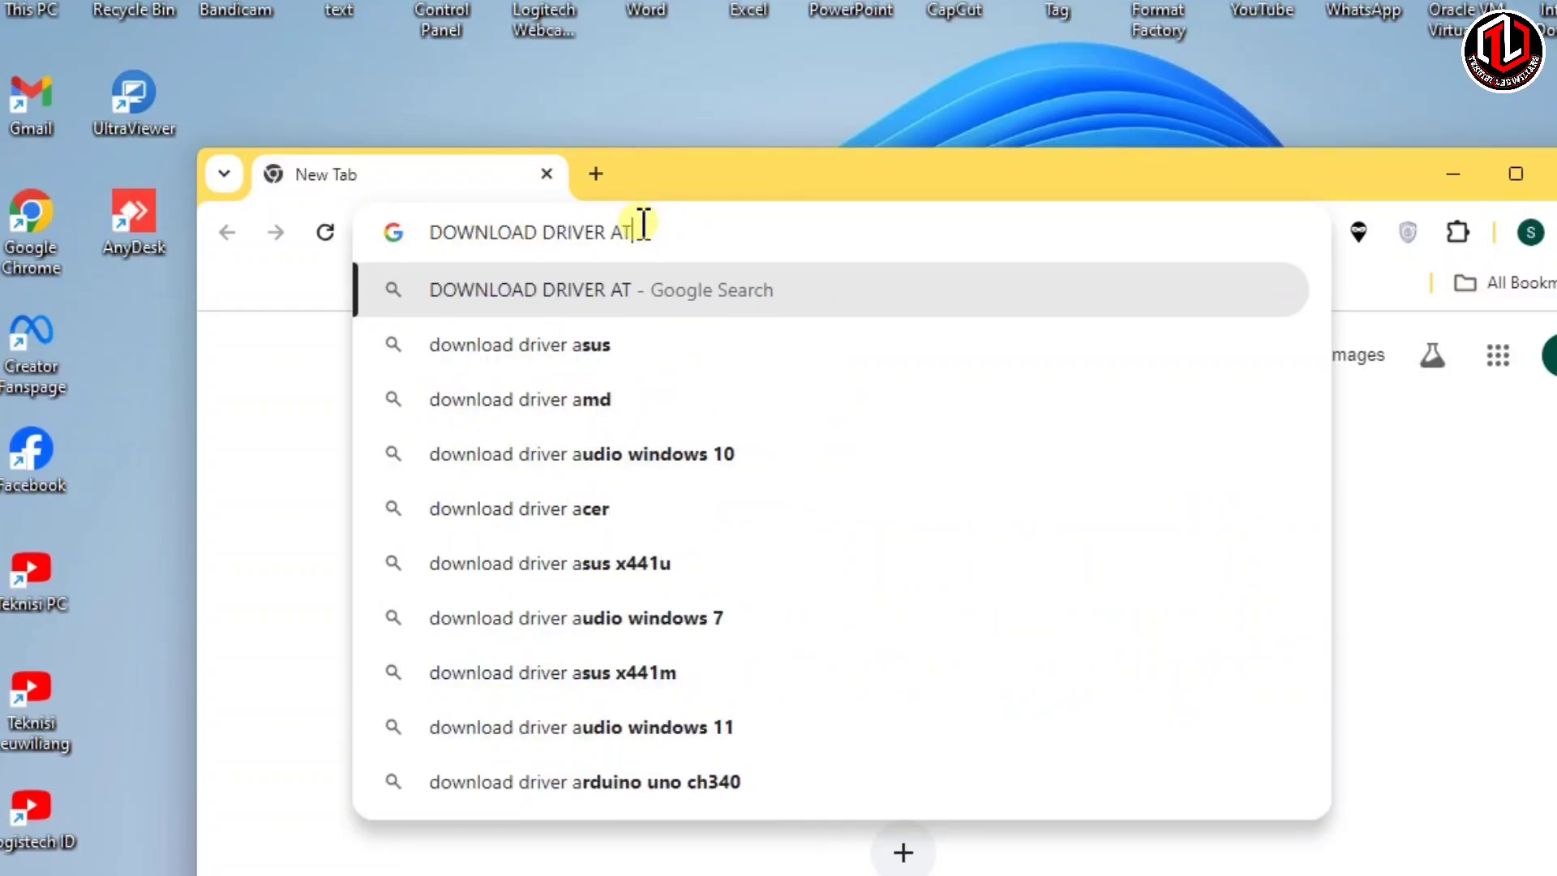
{"action": "type", "text": "K ASUS"}
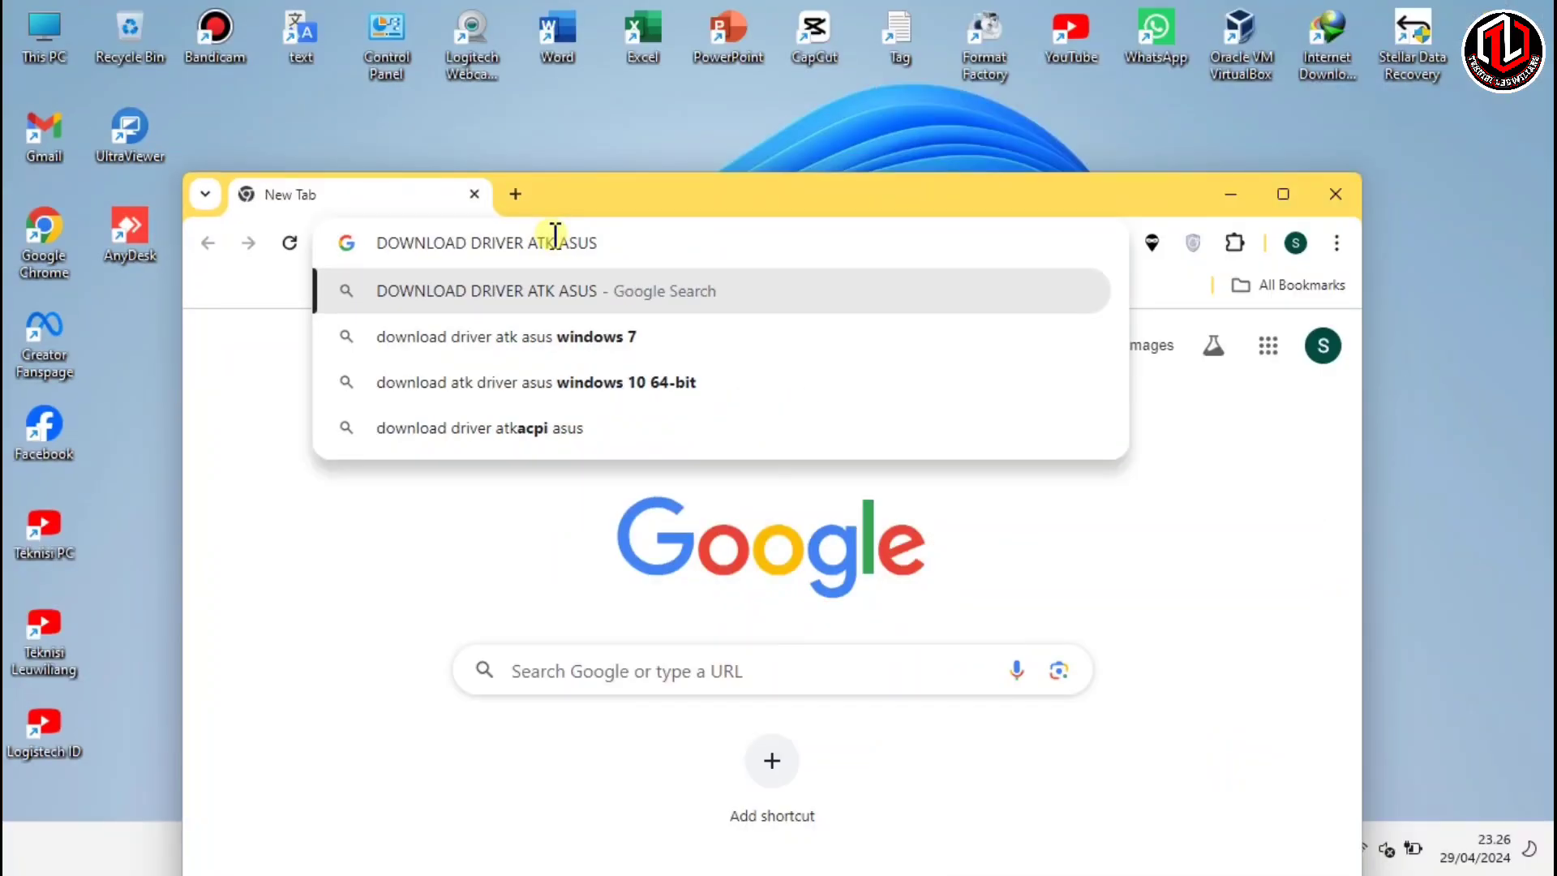
{"action": "key", "text": "Return"}
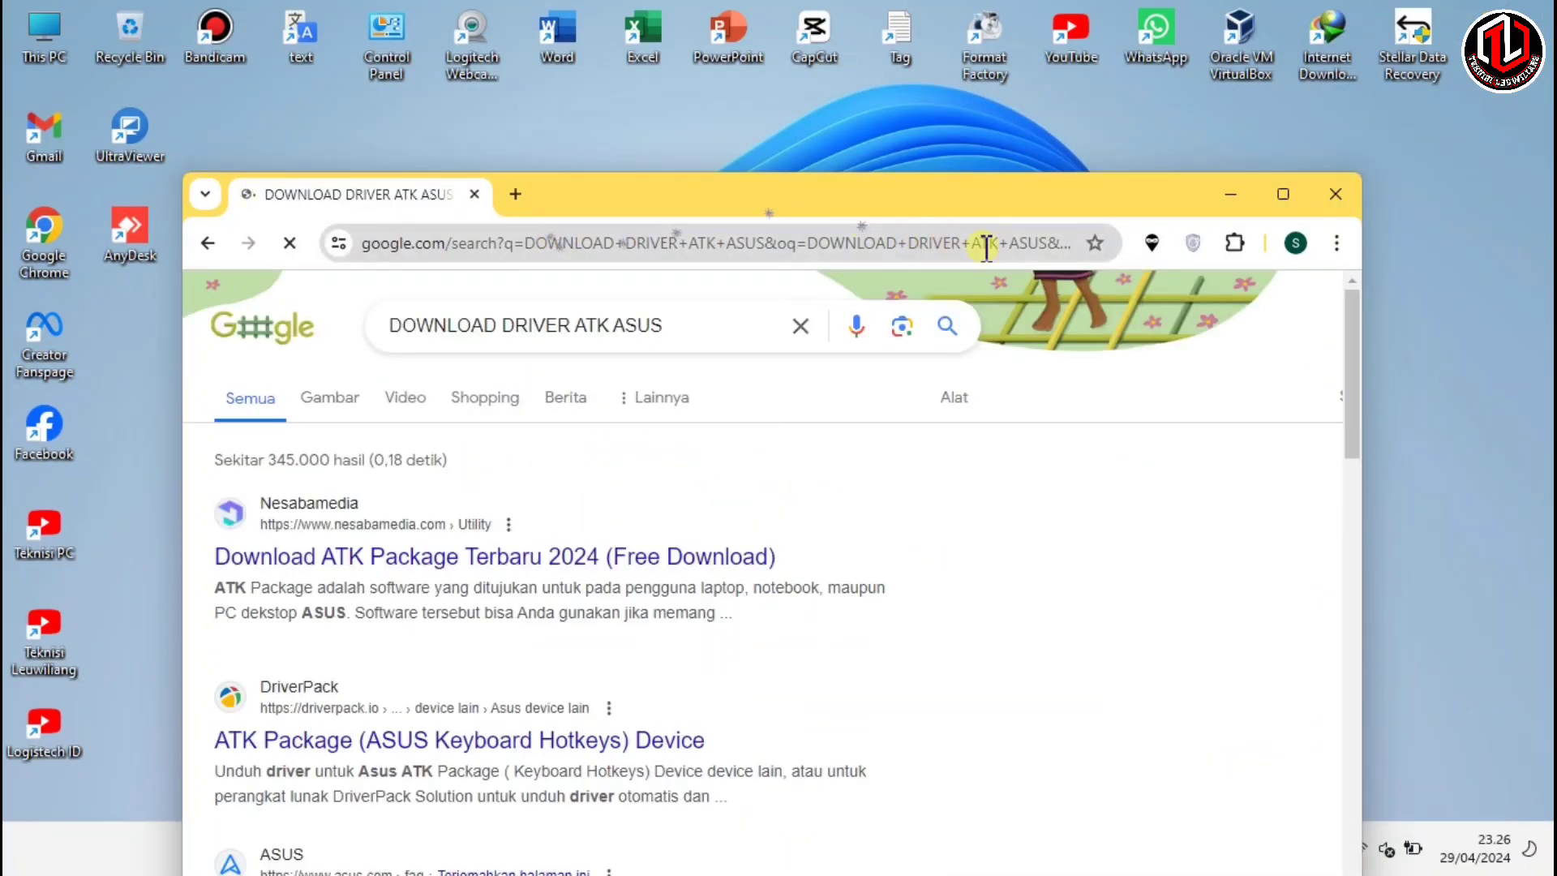
{"action": "left_click", "coordinate": [1283, 194]}
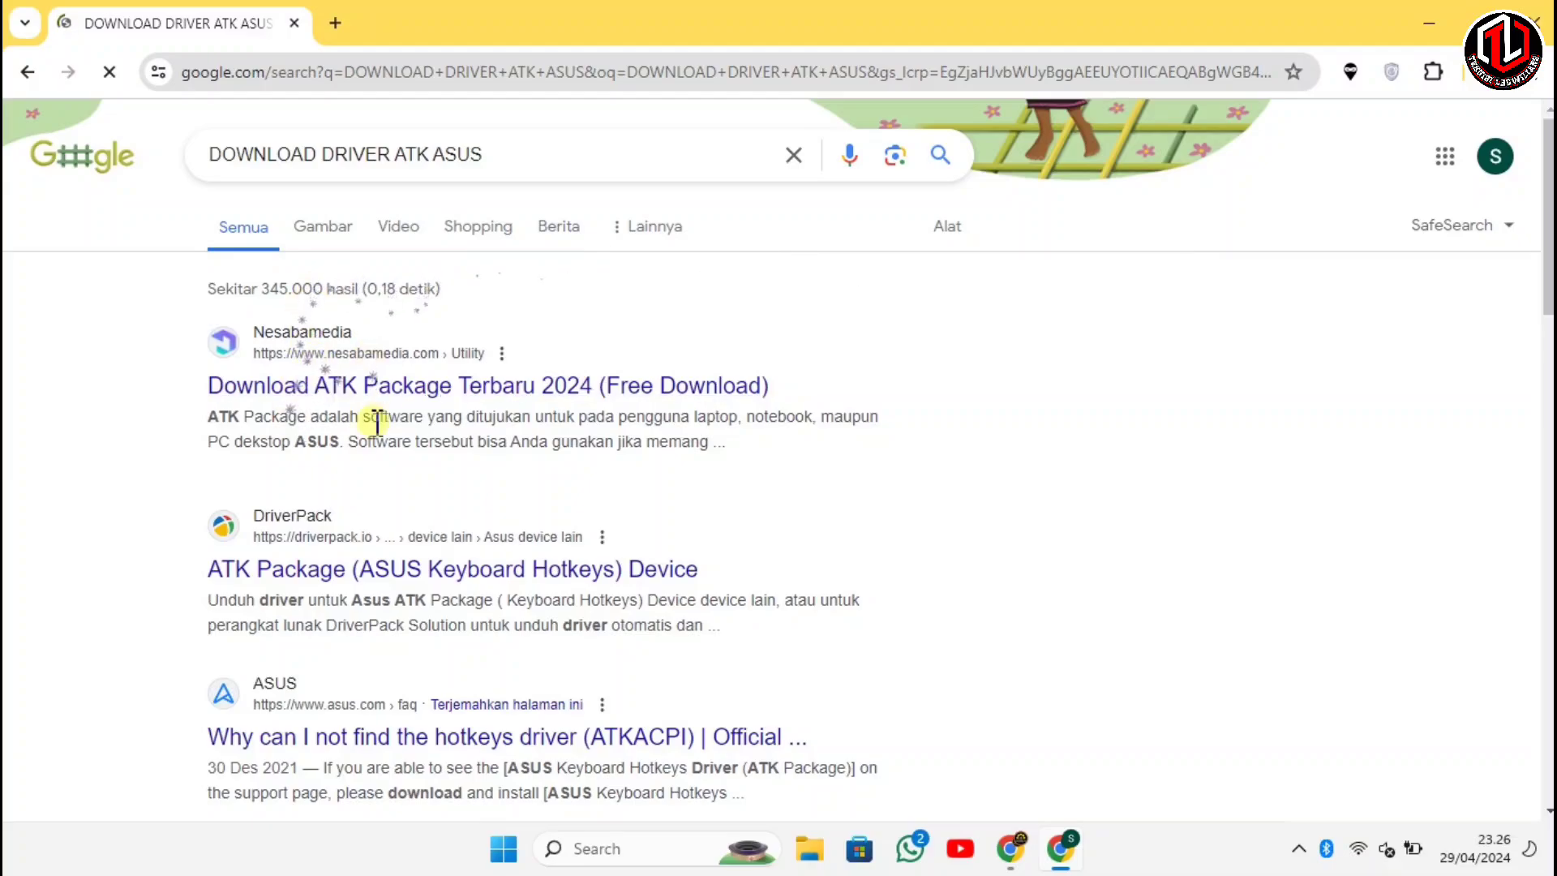
Open the ASUS Indonesia Pusat Download support page from the search results
{"action": "scroll", "coordinate": [329, 552], "scroll_direction": "down", "scroll_amount": 1}
{"action": "scroll", "coordinate": [328, 551], "scroll_direction": "down", "scroll_amount": 5}
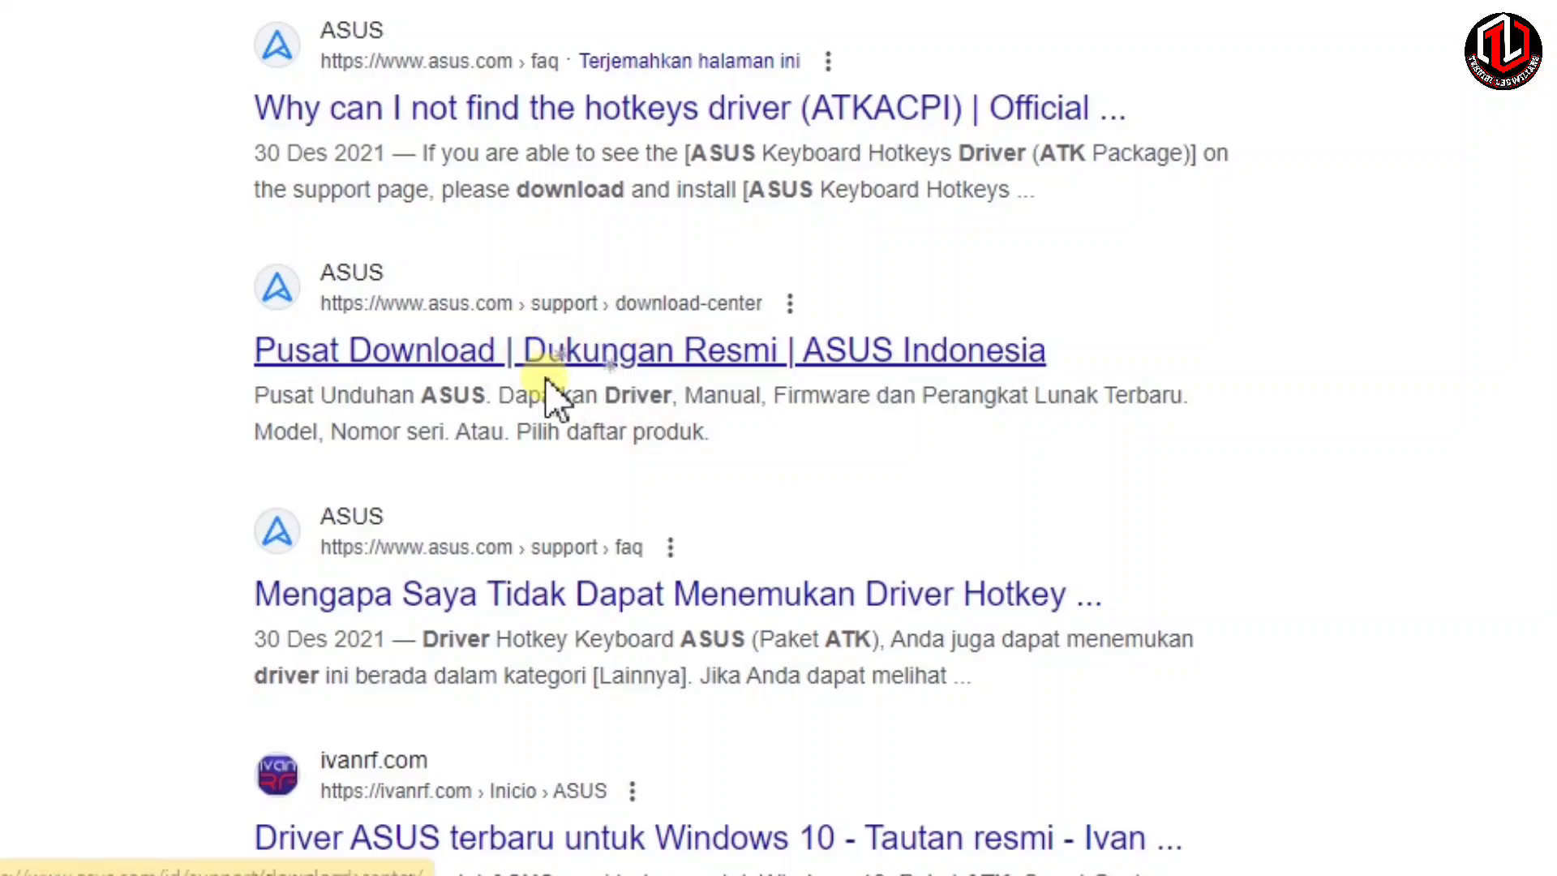
{"action": "left_click", "coordinate": [497, 355]}
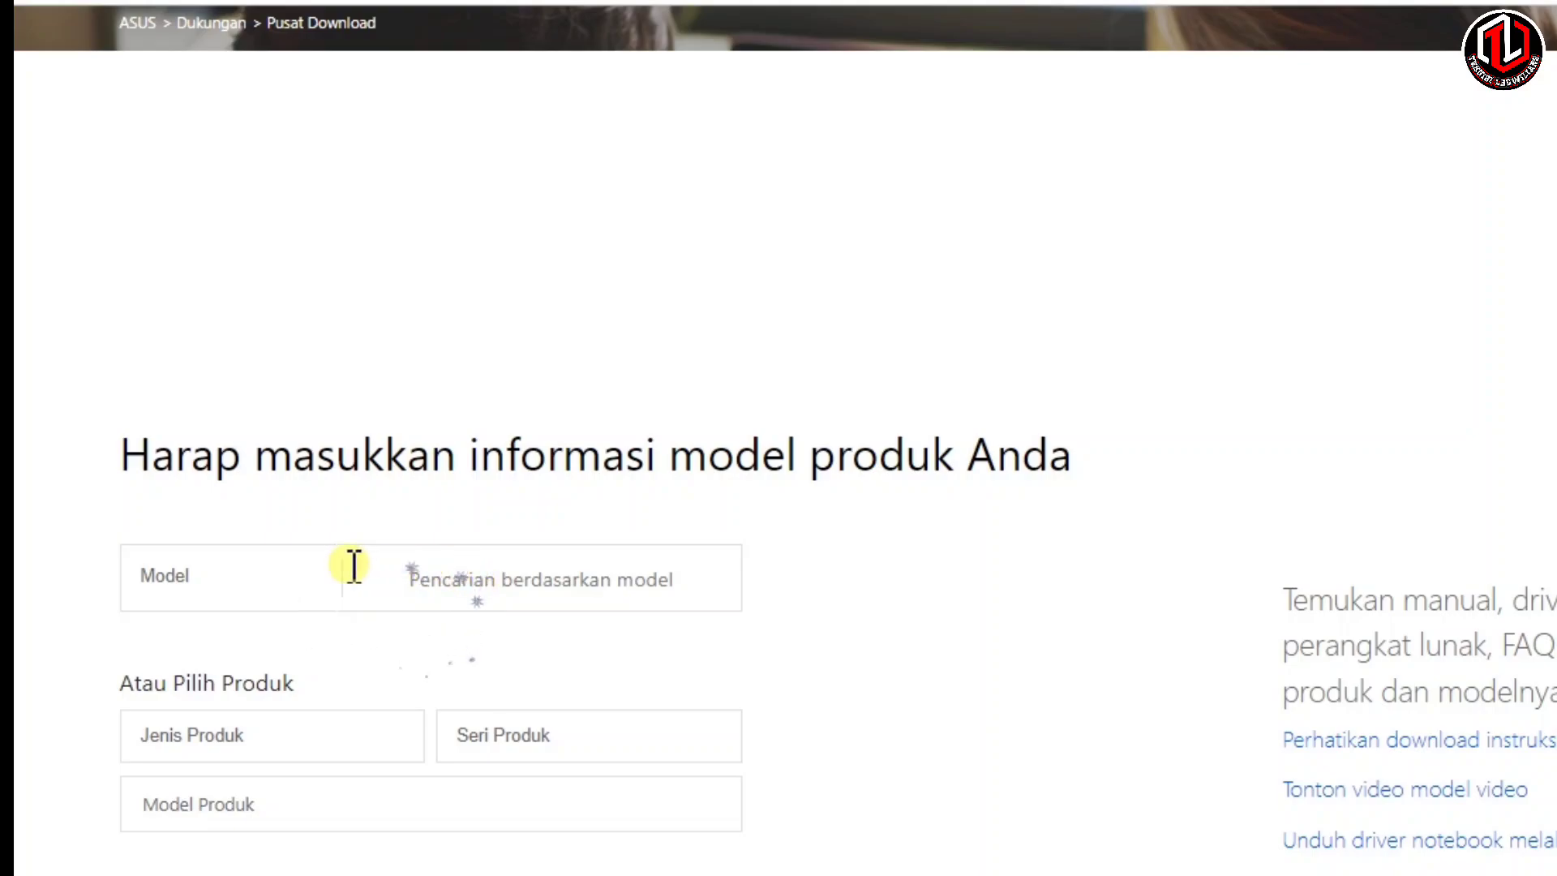
Set the product lookup to Nomor seri and enter A456URK as the search term
{"action": "left_click", "coordinate": [251, 576]}
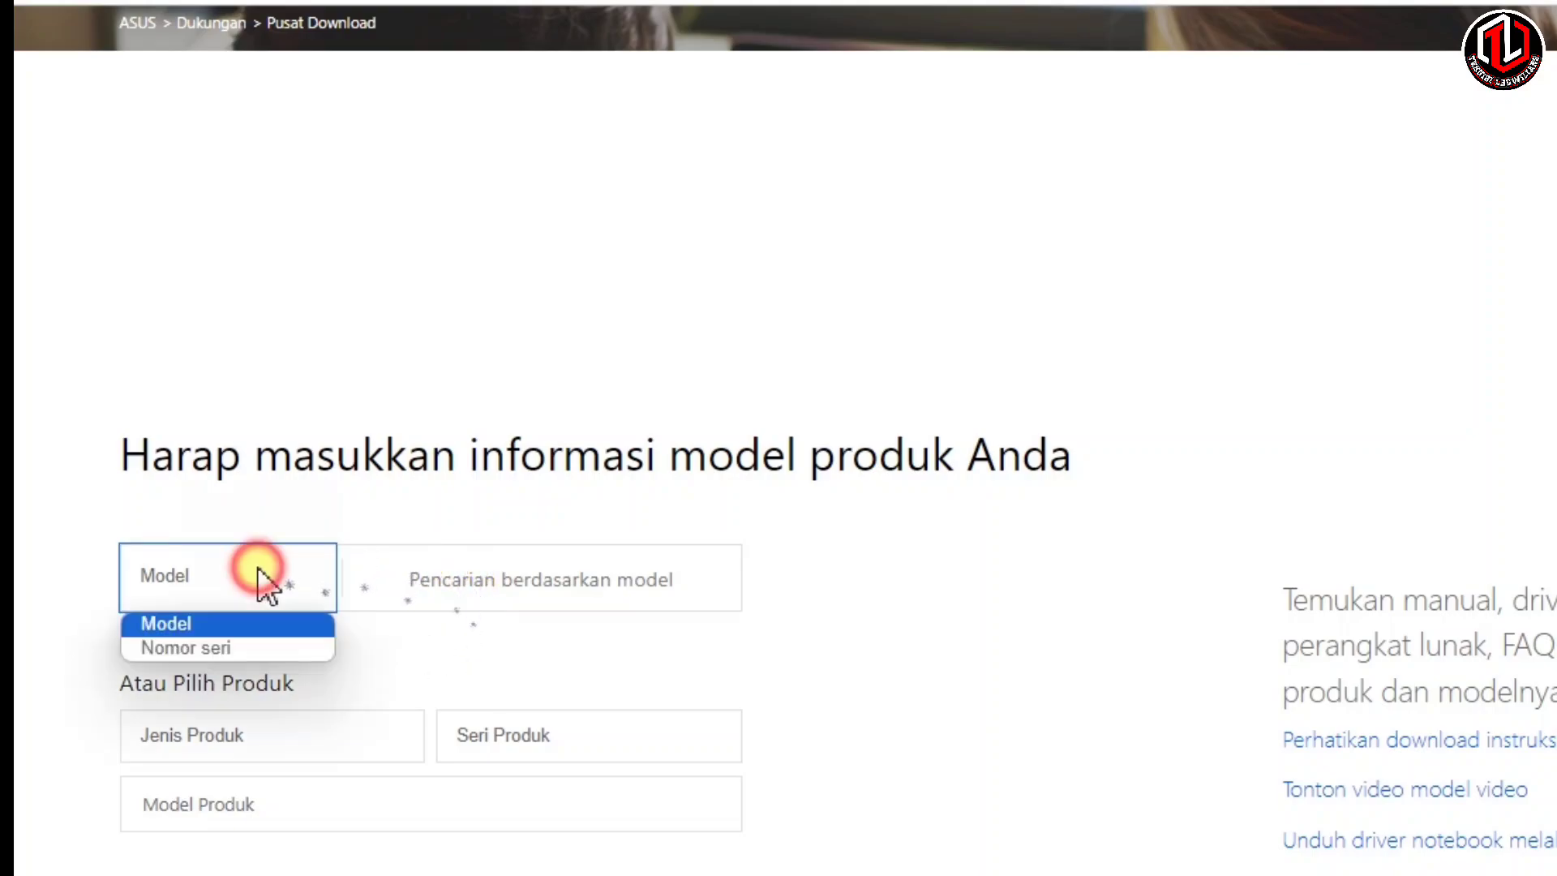
{"action": "left_click", "coordinate": [230, 645]}
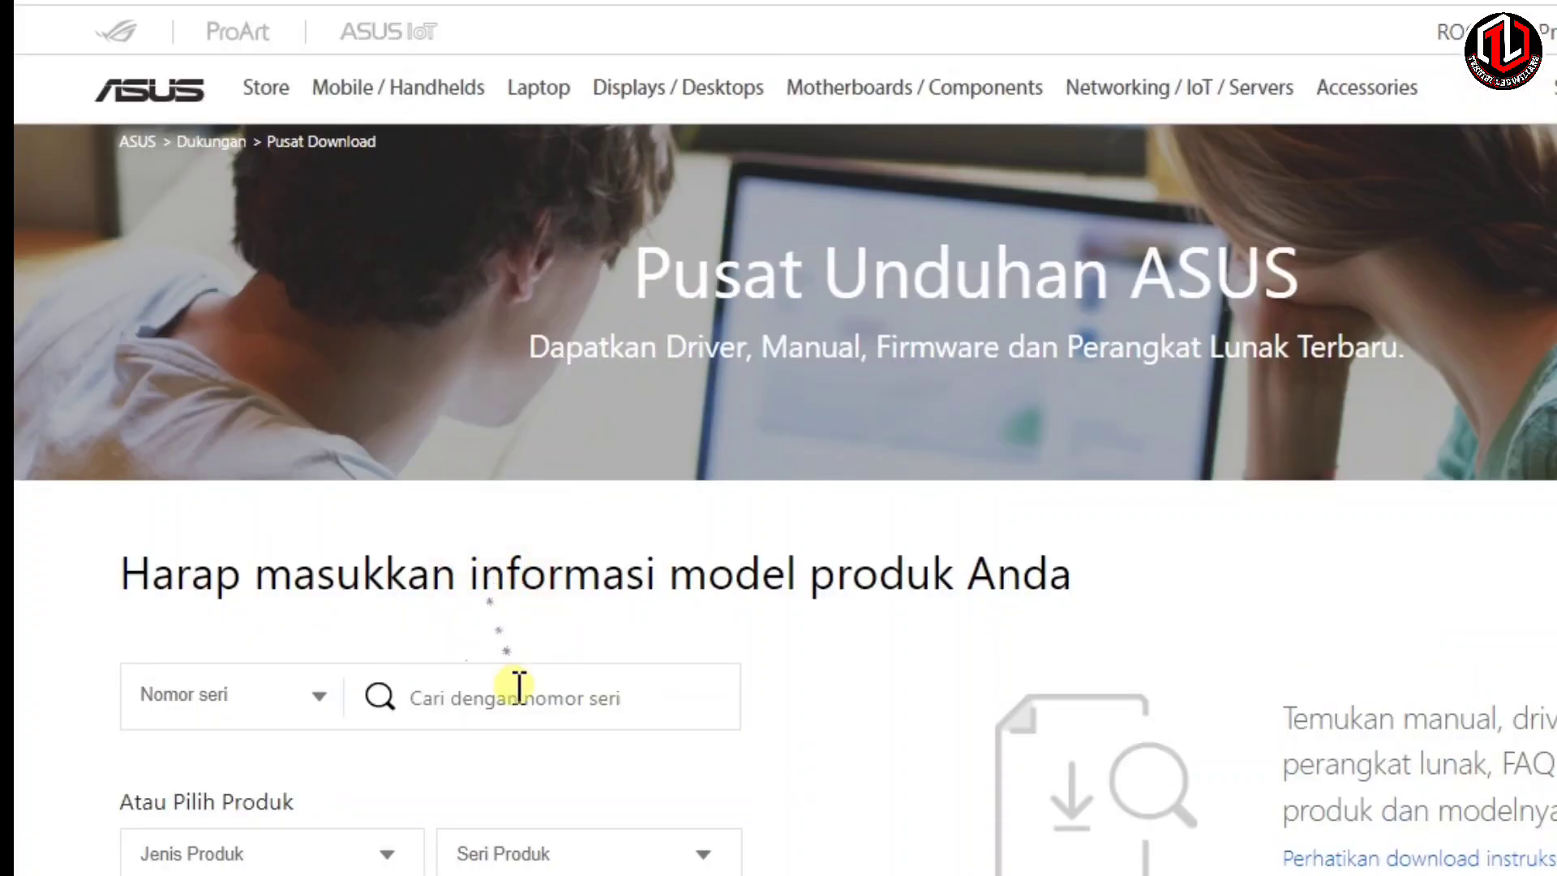
{"action": "left_click", "coordinate": [520, 688]}
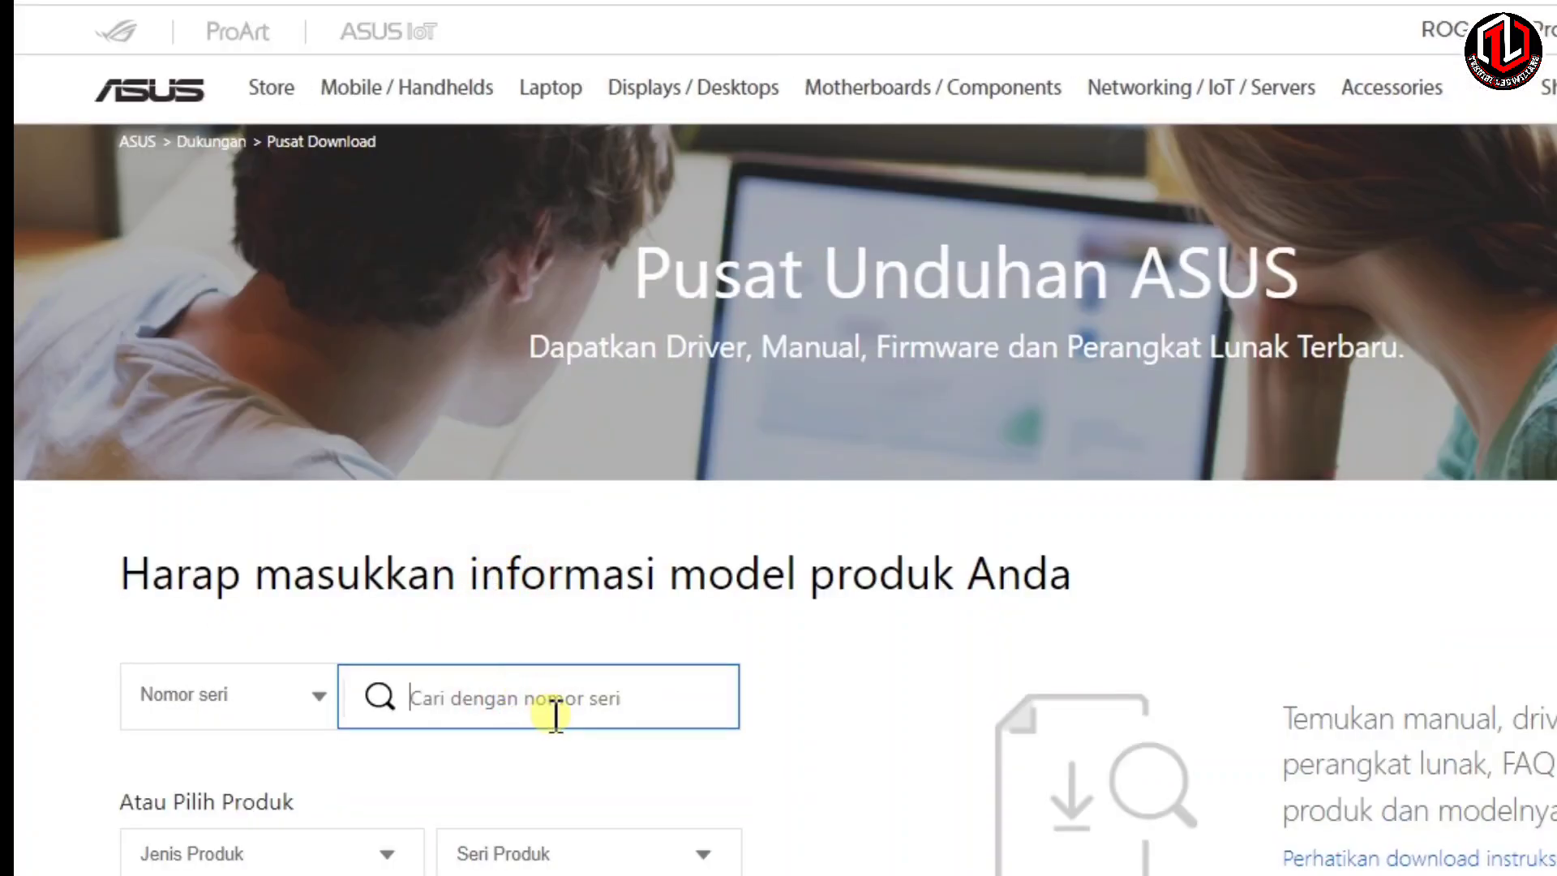
{"action": "type", "text": "A456U"}
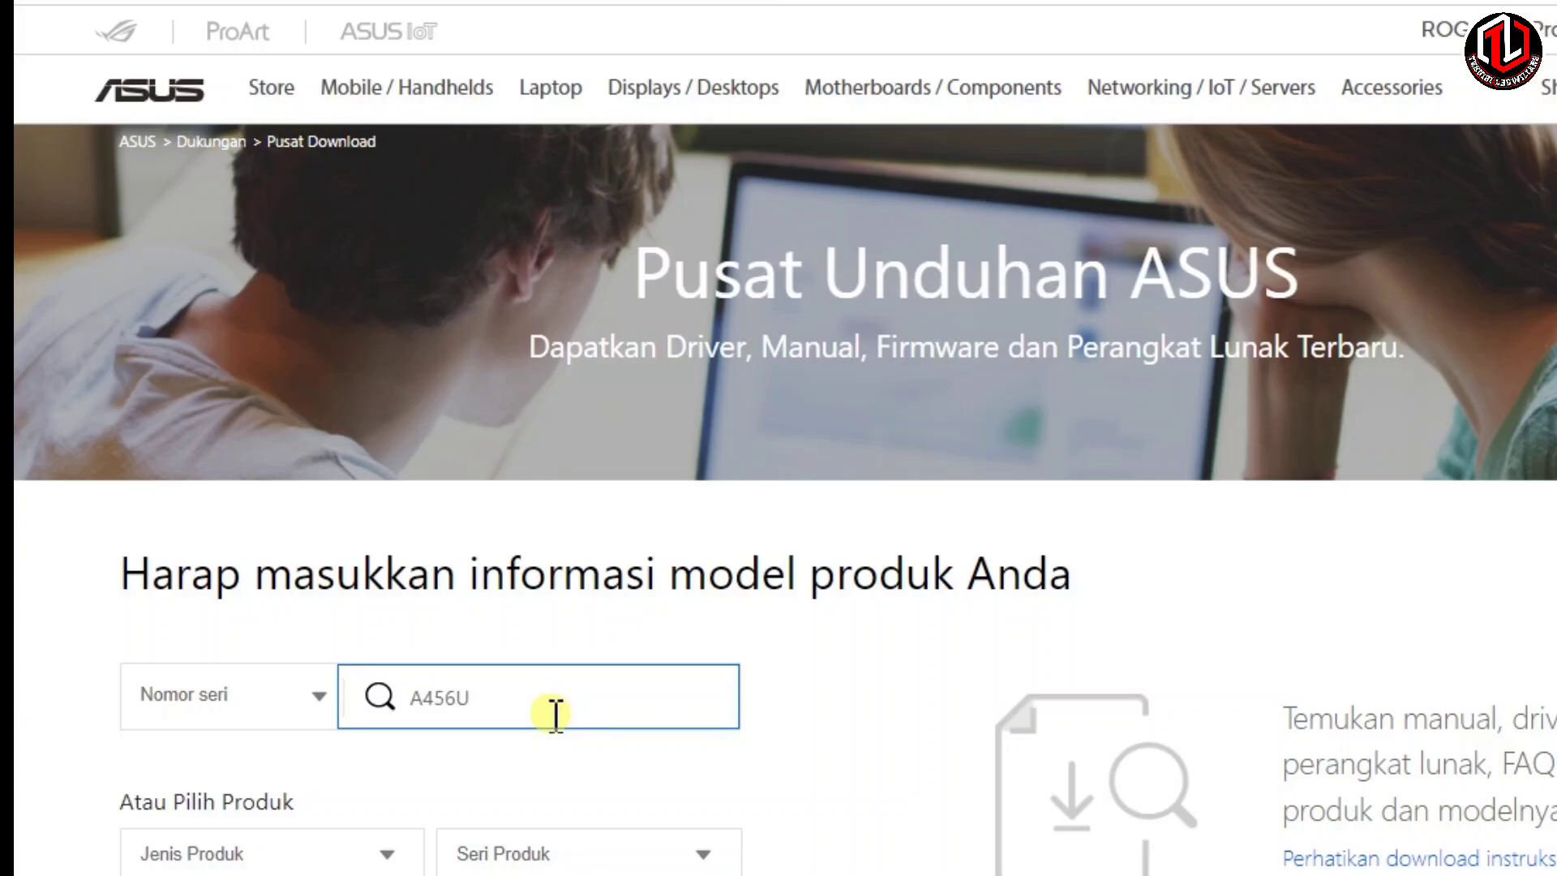
{"action": "left_click", "coordinate": [504, 725]}
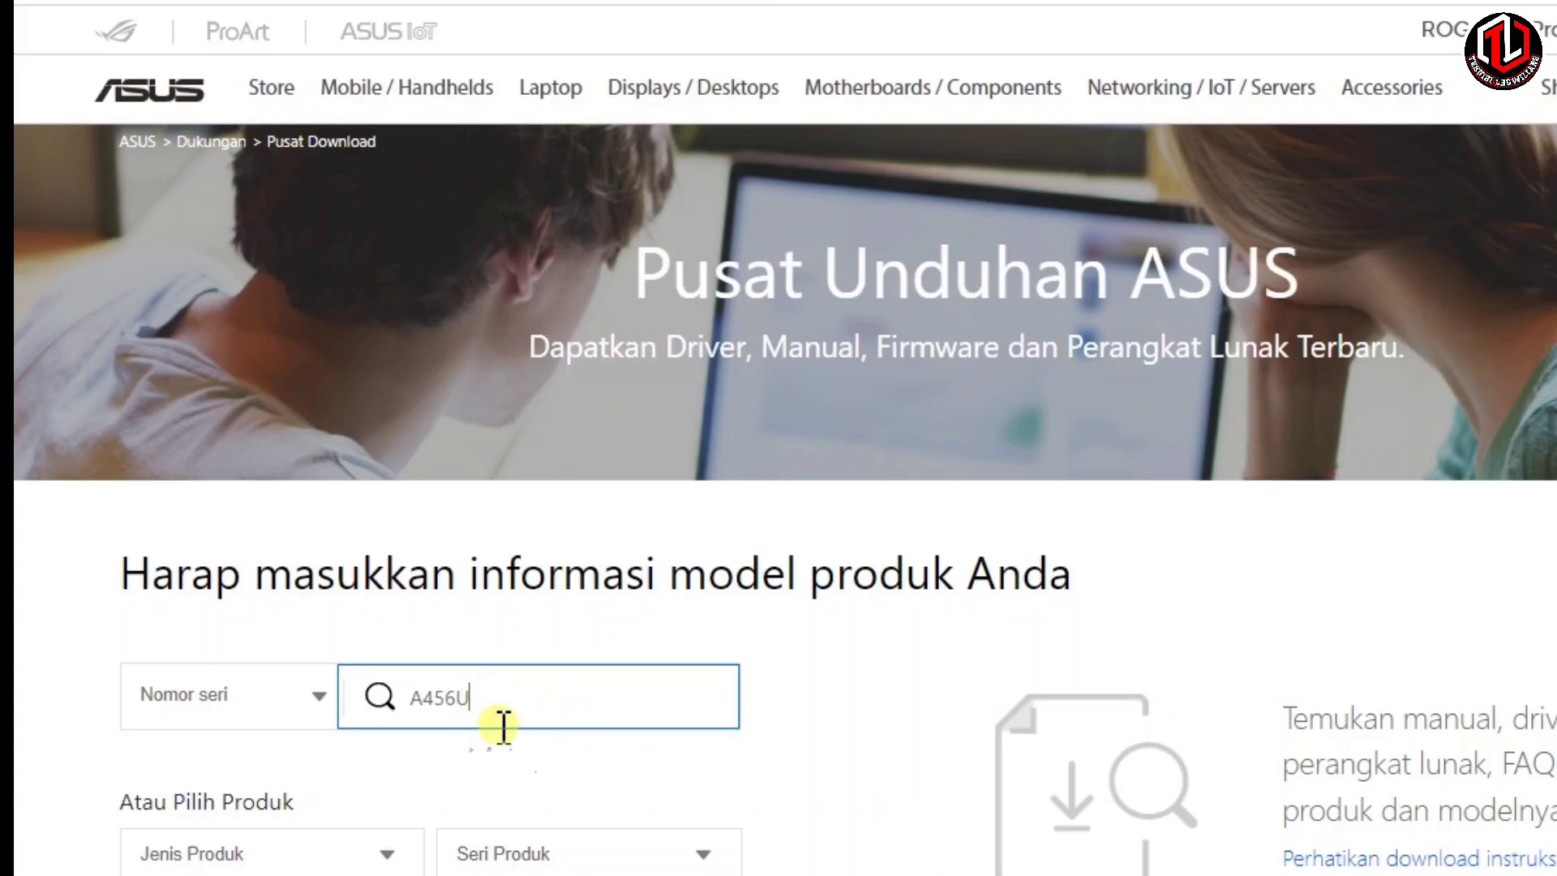
{"action": "scroll", "coordinate": [462, 747], "scroll_direction": "down", "scroll_amount": 3}
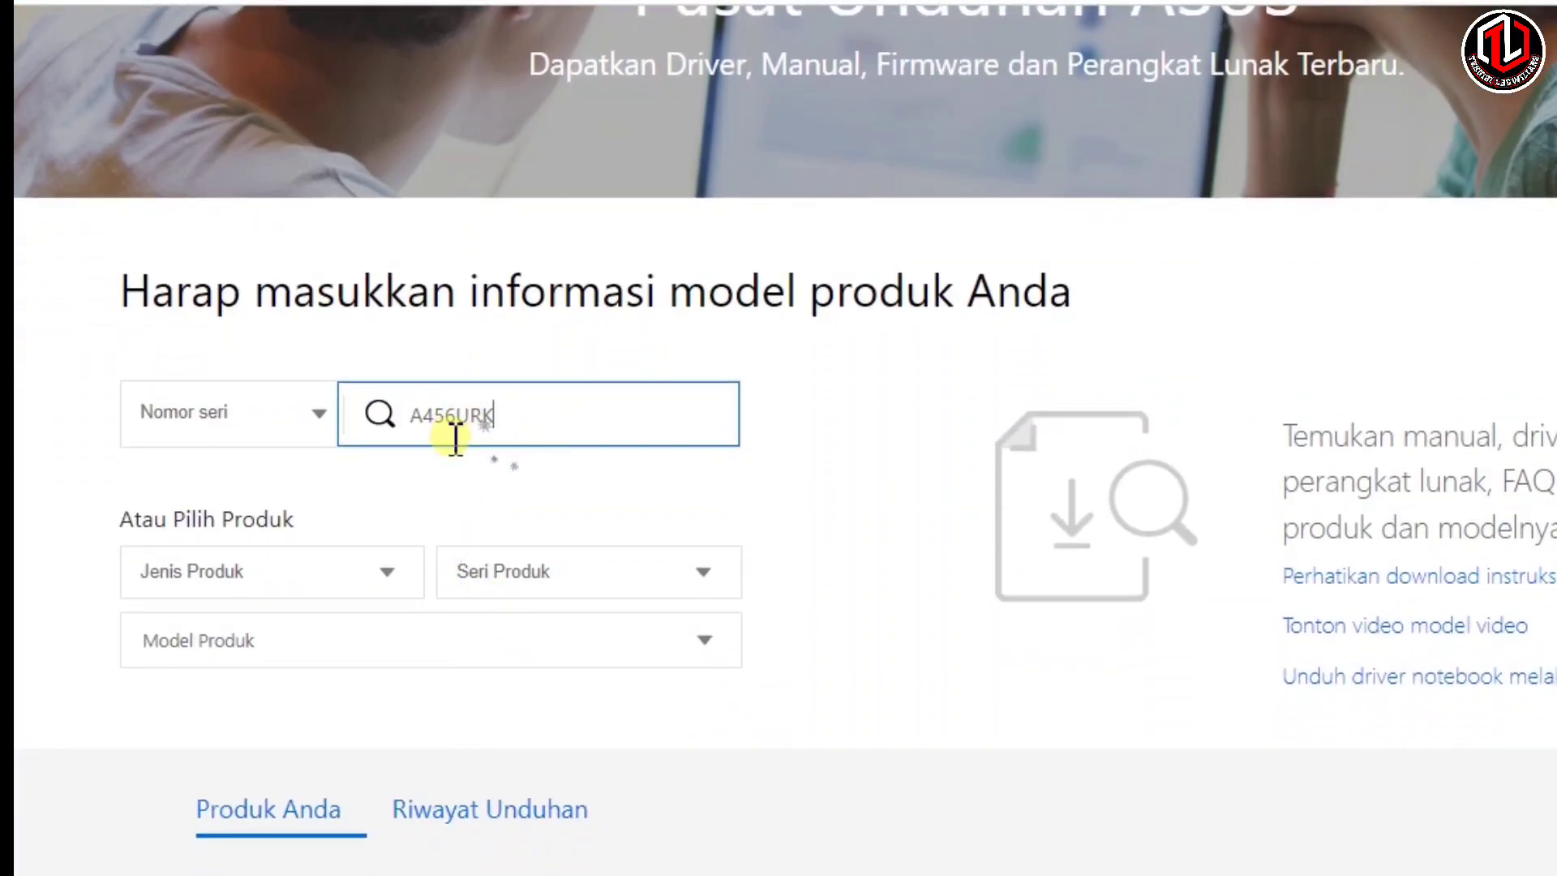
Set the product type to Laptop and the product series to VivoBook Series
{"action": "left_click", "coordinate": [386, 573]}
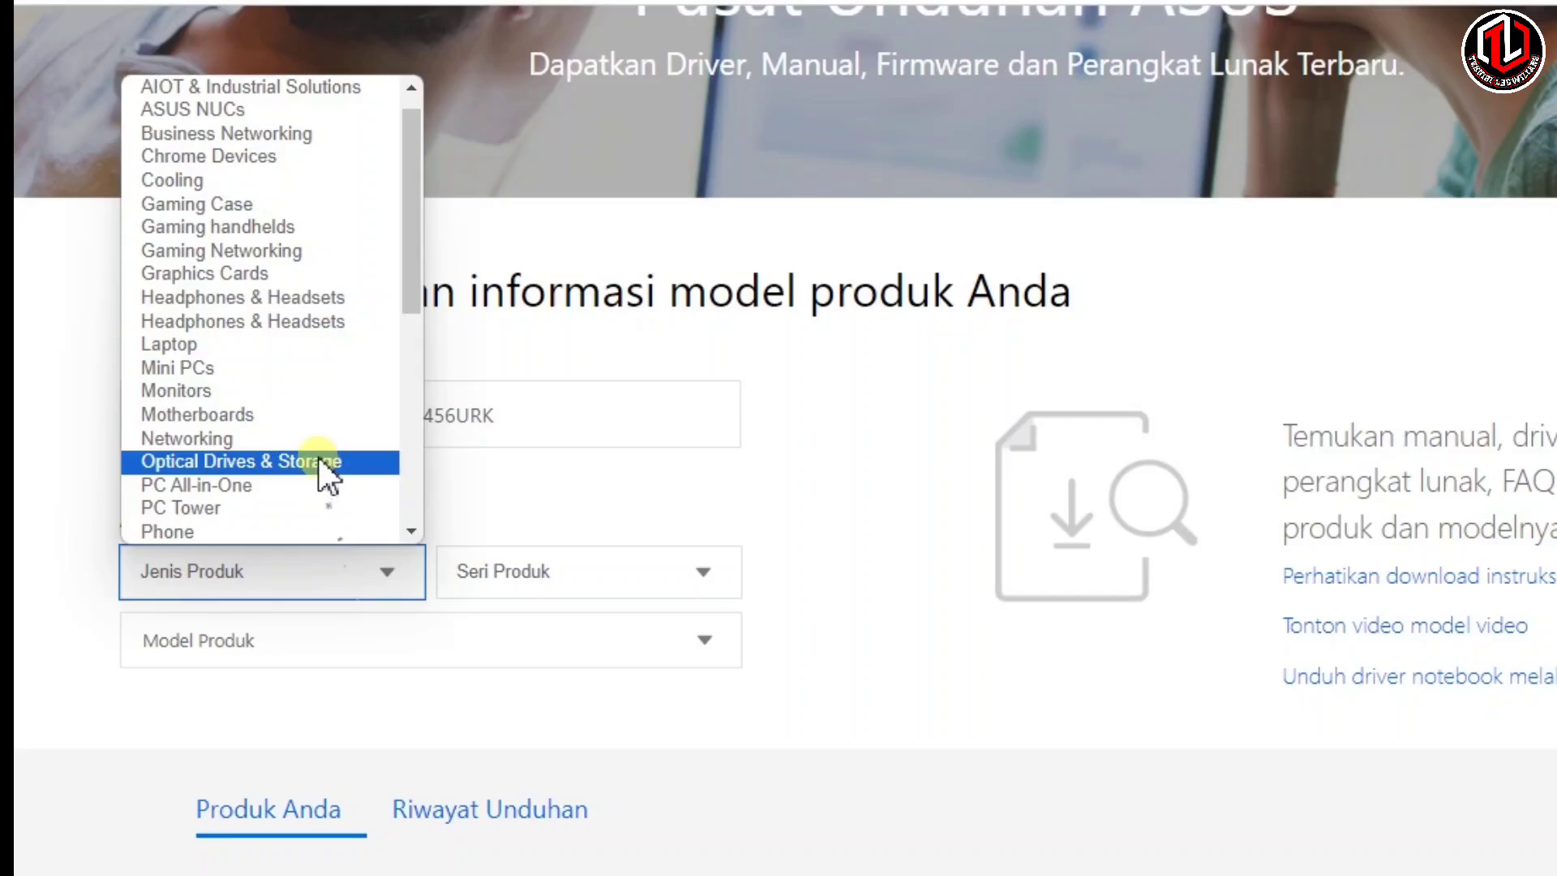
{"action": "left_click", "coordinate": [307, 345]}
{"action": "left_click", "coordinate": [552, 592]}
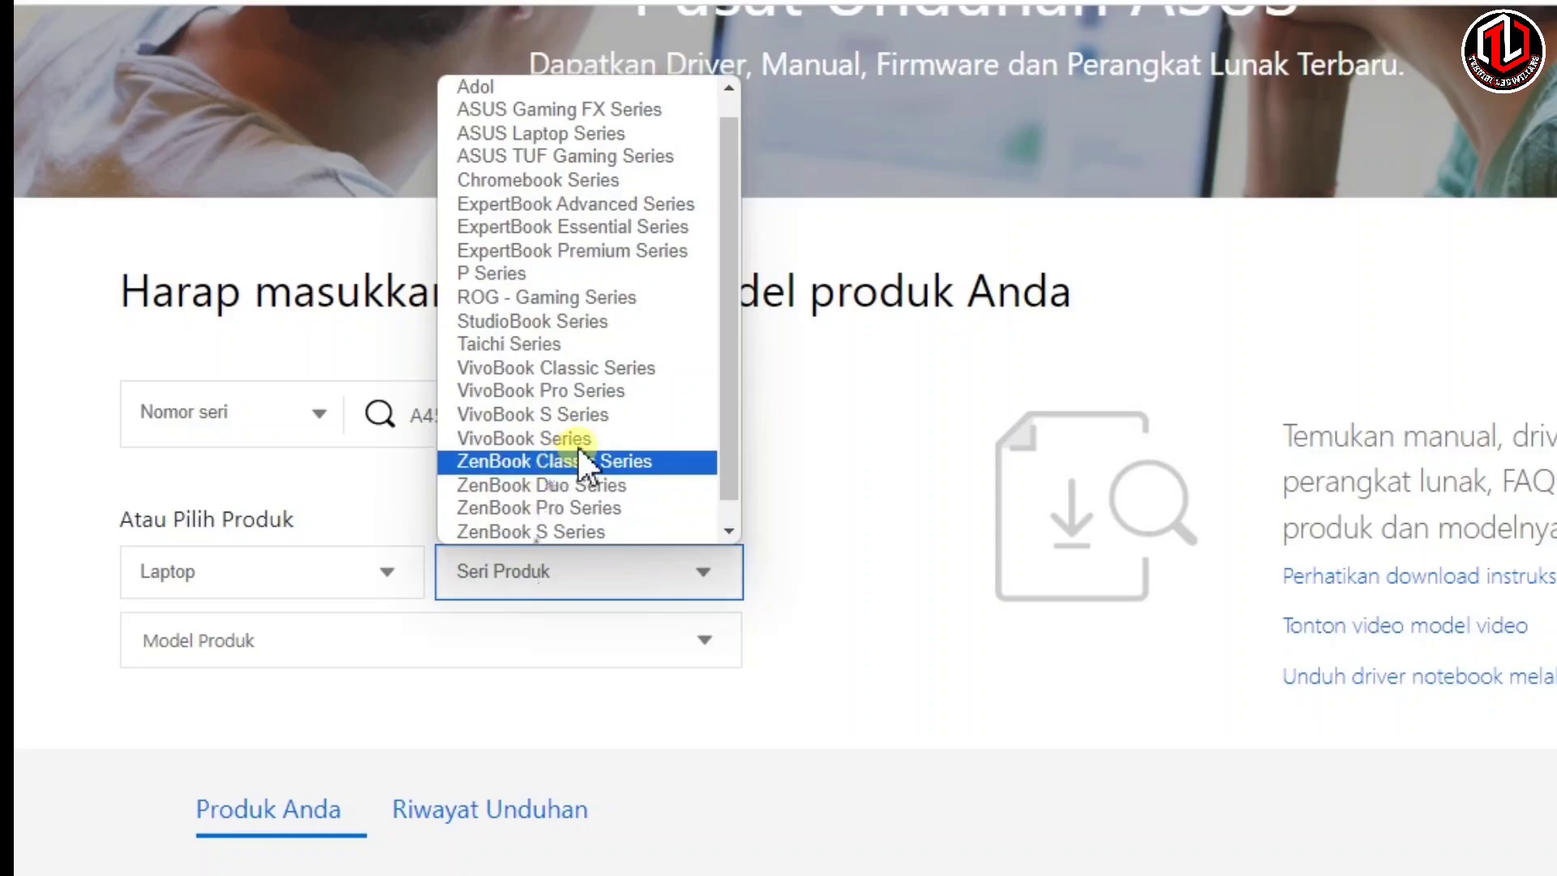
{"action": "left_click", "coordinate": [595, 439]}
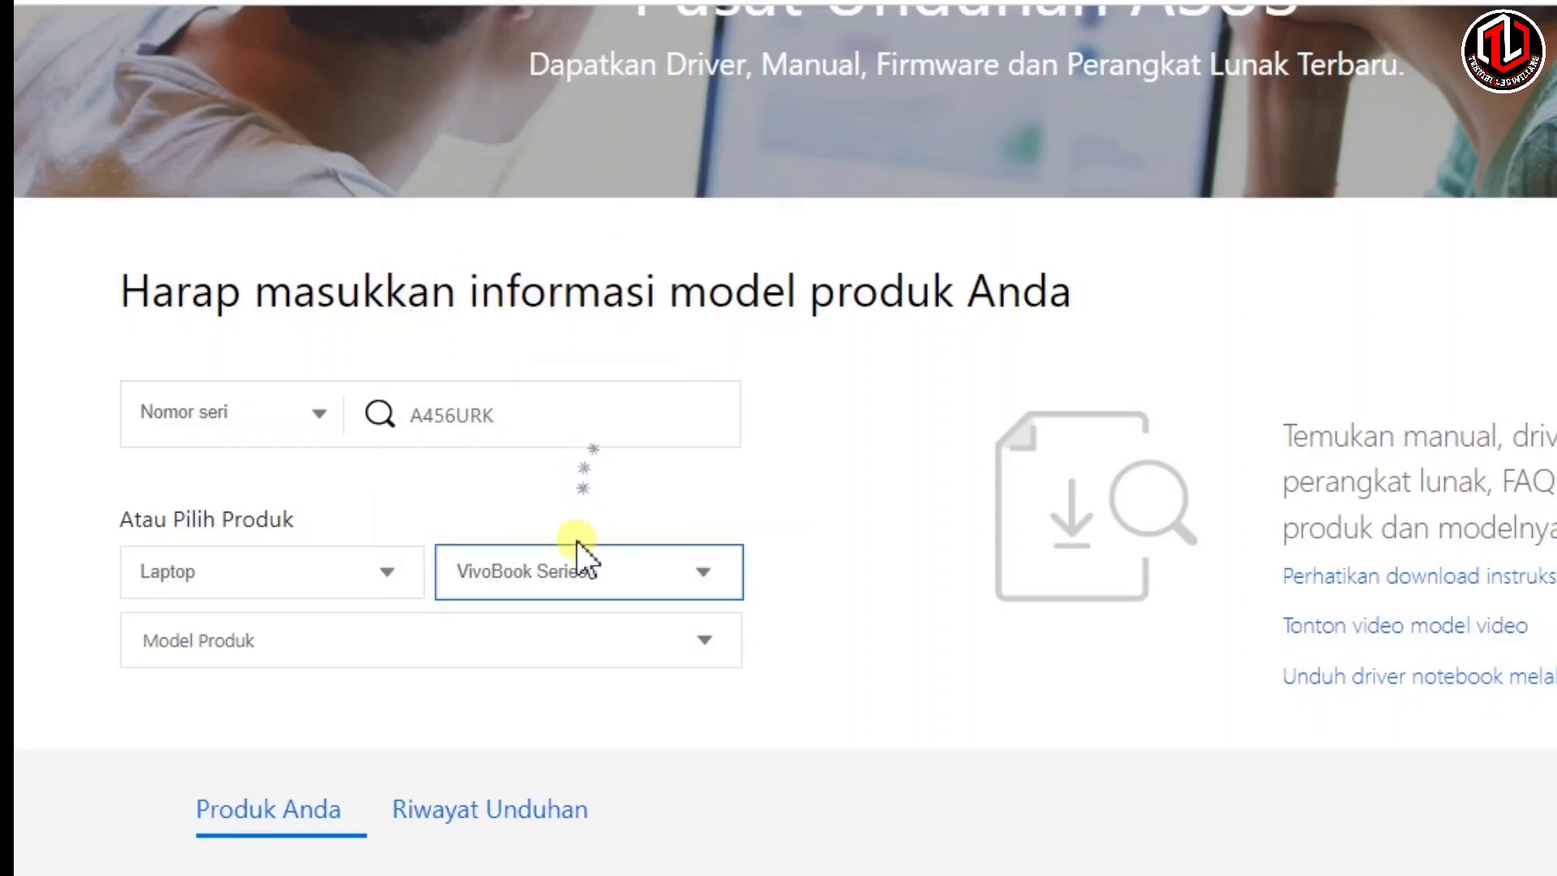
Look through the VivoBook Series product model list for the laptop's model
{"action": "left_click", "coordinate": [525, 648]}
{"action": "scroll", "coordinate": [511, 713], "scroll_direction": "down", "scroll_amount": 3}
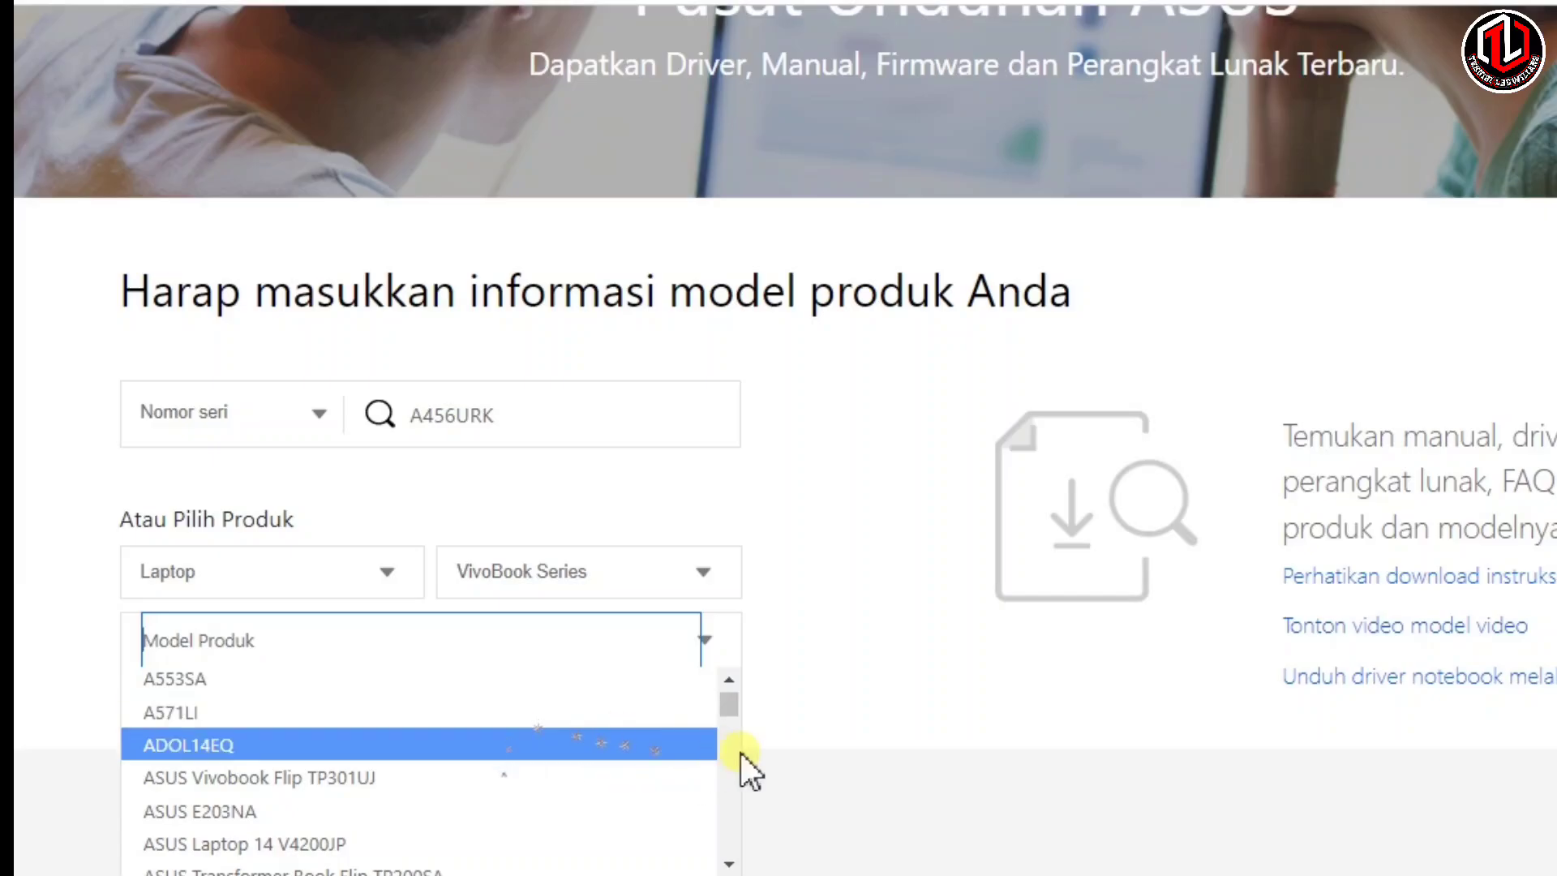
{"action": "scroll", "coordinate": [819, 734], "scroll_direction": "down", "scroll_amount": 5}
{"action": "scroll", "coordinate": [417, 348], "scroll_direction": "up", "scroll_amount": 3}
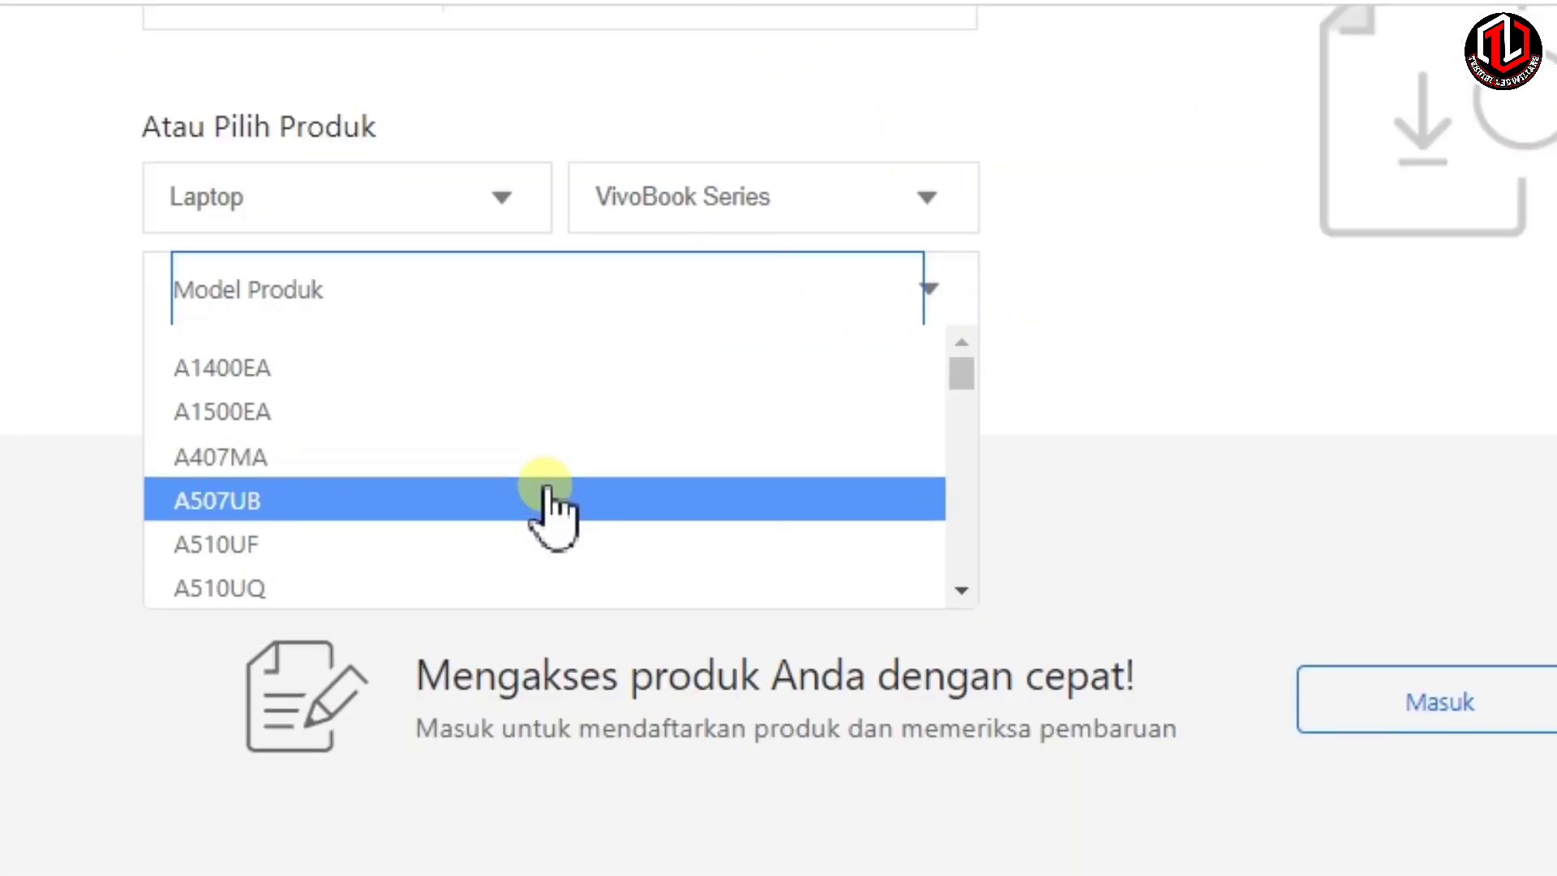
{"action": "scroll", "coordinate": [418, 362], "scroll_direction": "down", "scroll_amount": 2}
{"action": "scroll", "coordinate": [545, 503], "scroll_direction": "down", "scroll_amount": 2}
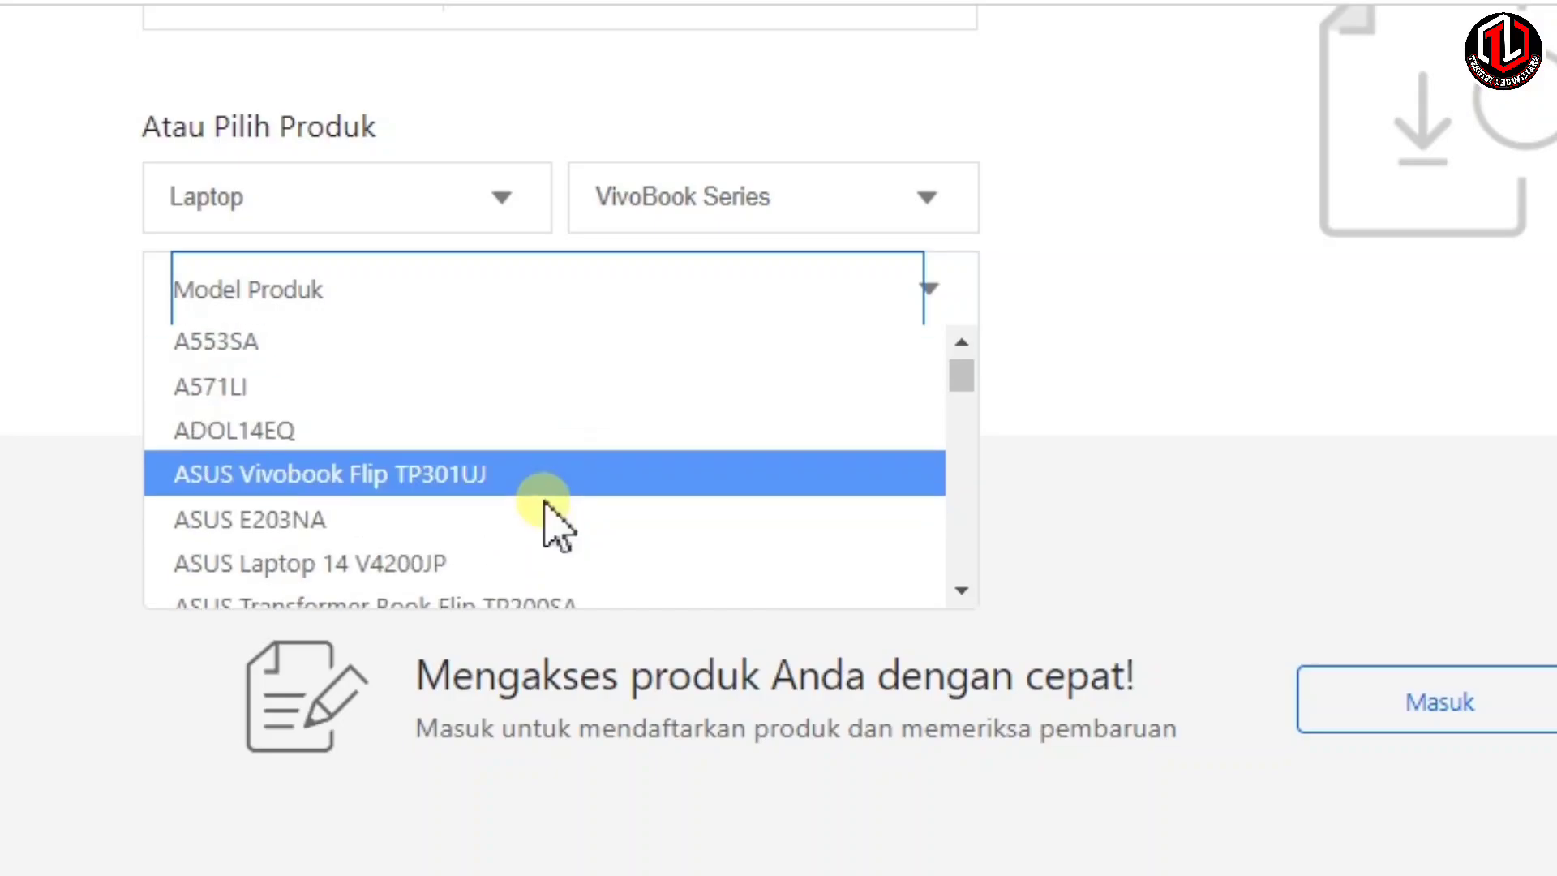
{"action": "scroll", "coordinate": [546, 511], "scroll_direction": "down", "scroll_amount": 2}
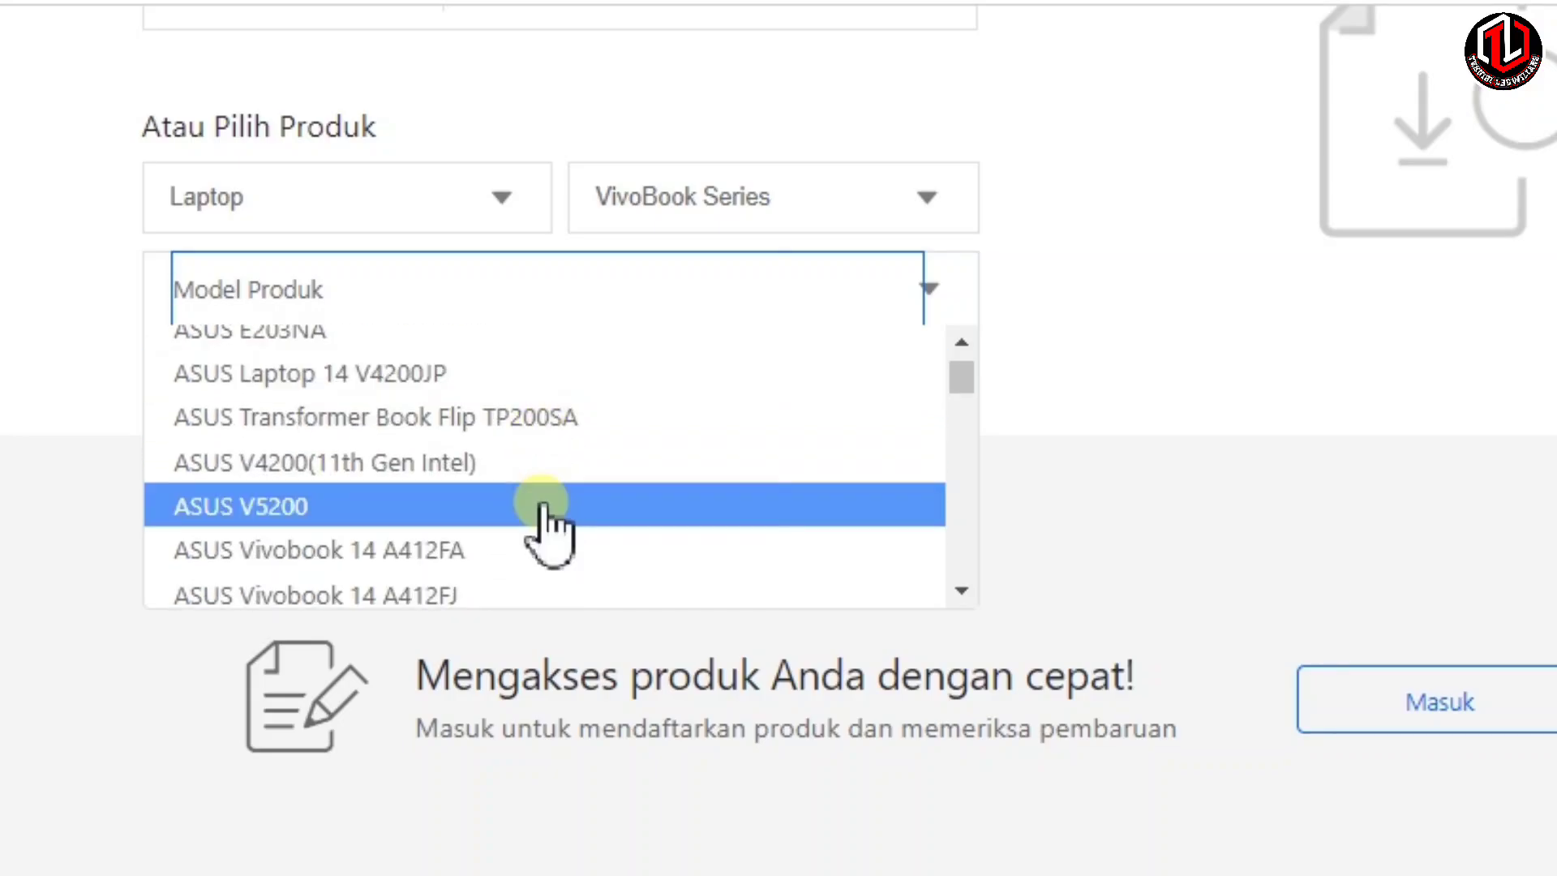
{"action": "scroll", "coordinate": [541, 518], "scroll_direction": "down", "scroll_amount": 4}
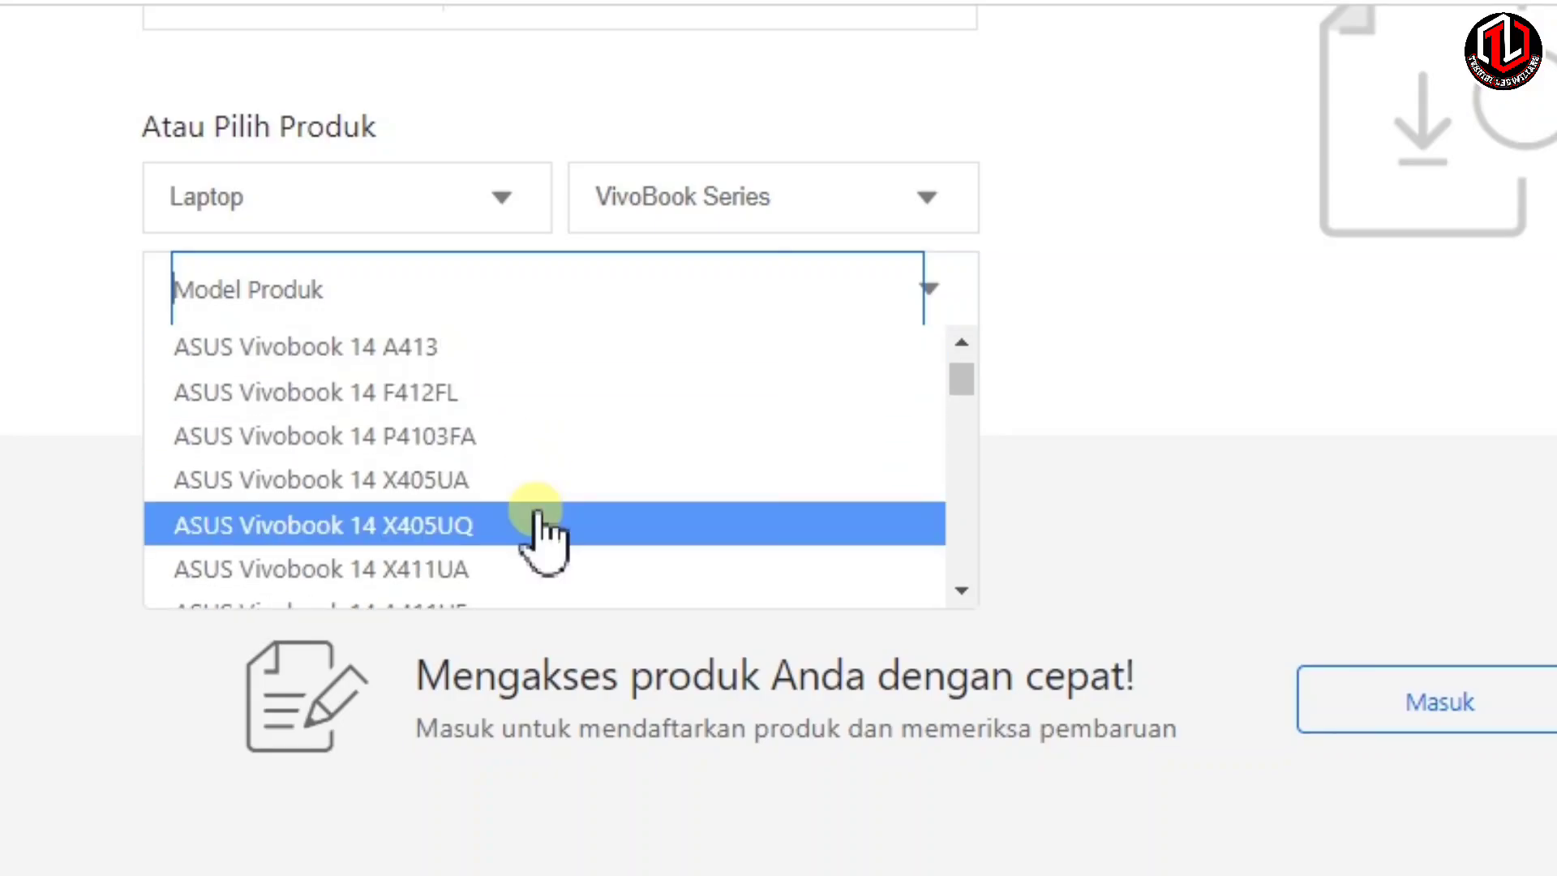
{"action": "scroll", "coordinate": [542, 523], "scroll_direction": "down", "scroll_amount": 4}
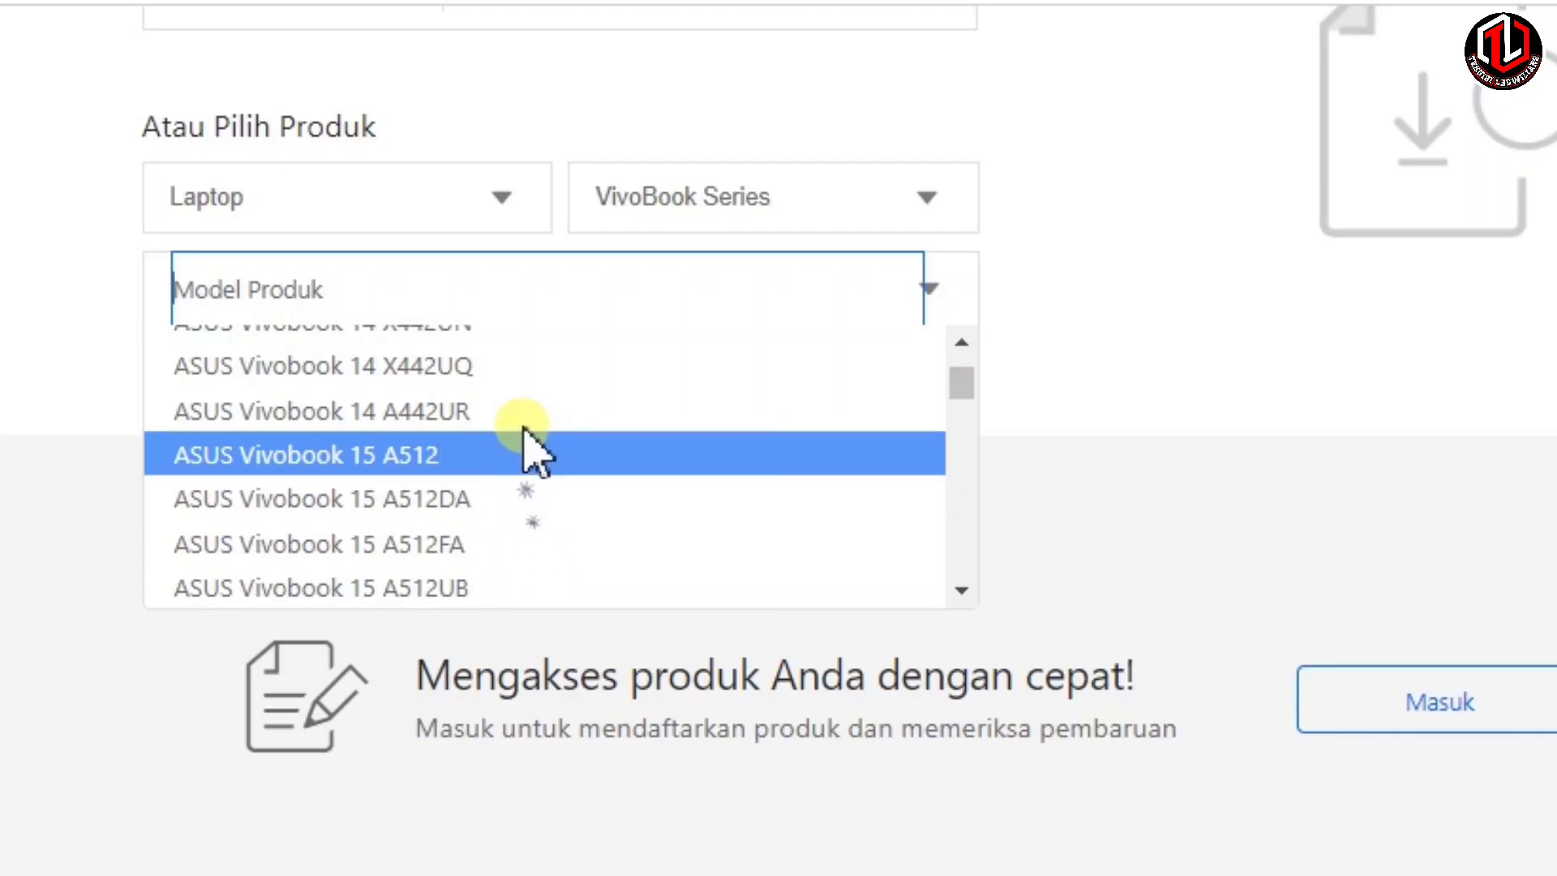
{"action": "left_click", "coordinate": [483, 267]}
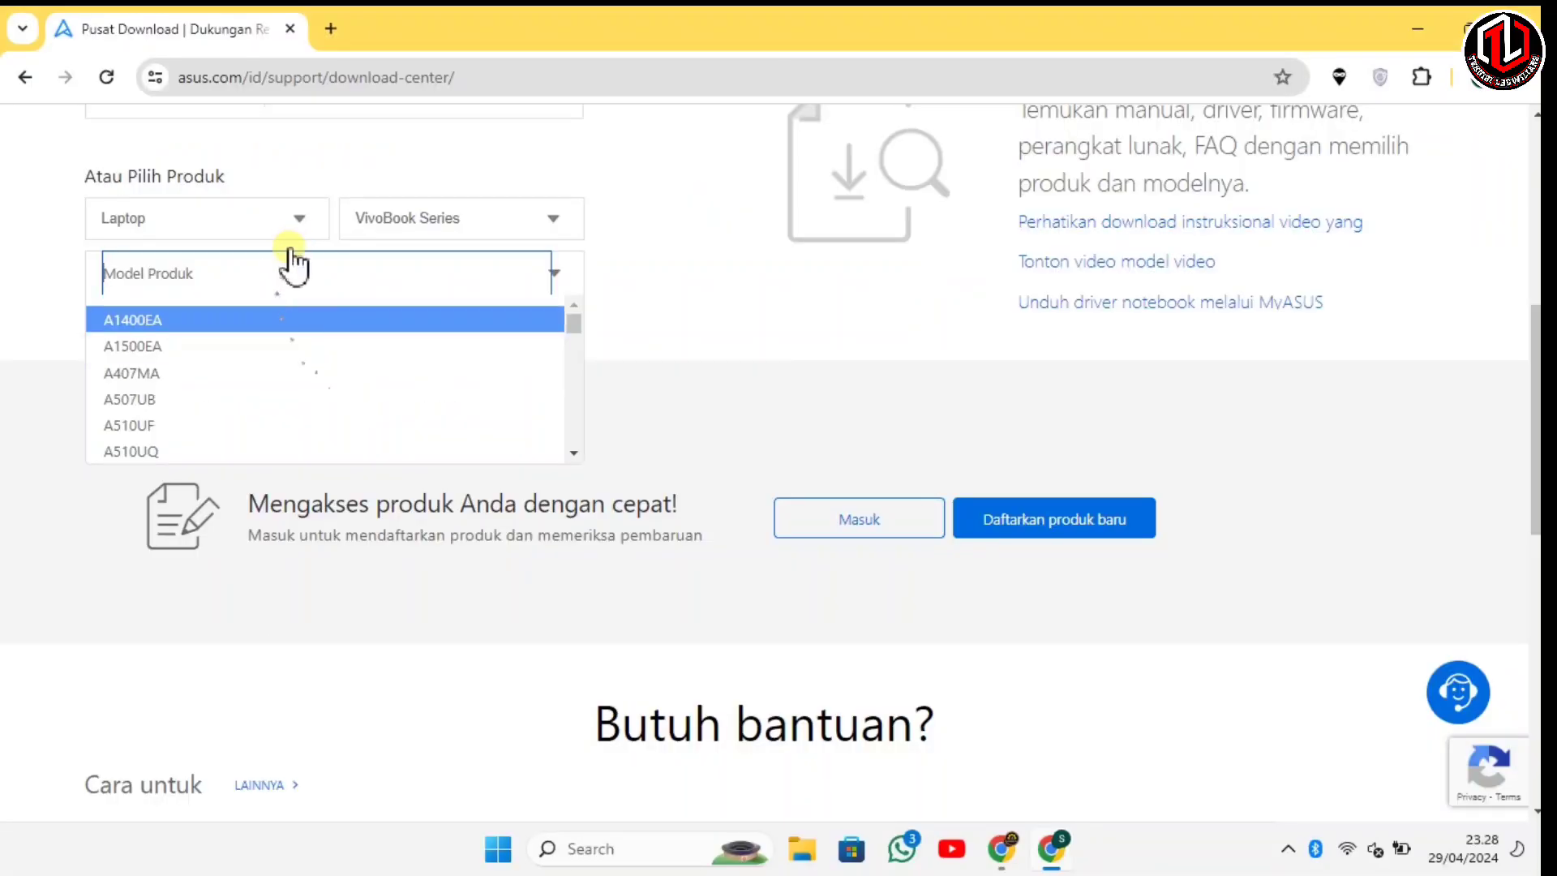
Try to find A456URK by filtering the product model list
{"action": "left_click", "coordinate": [270, 271]}
{"action": "type", "text": "A456URK"}
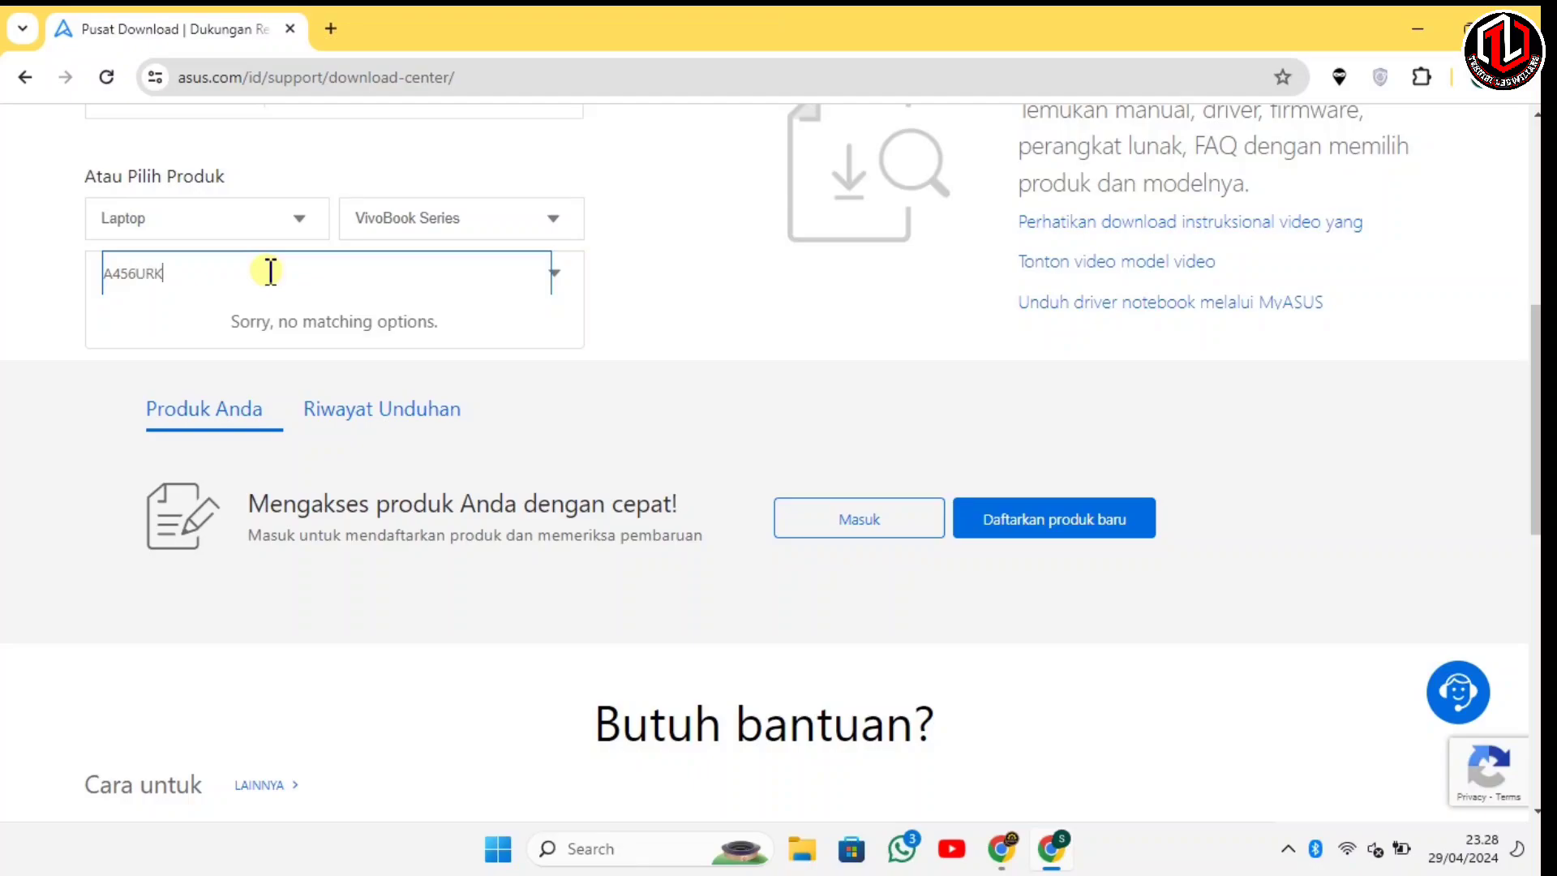
{"action": "key", "text": "BackSpace"}
{"action": "key", "text": "BackSpace"}
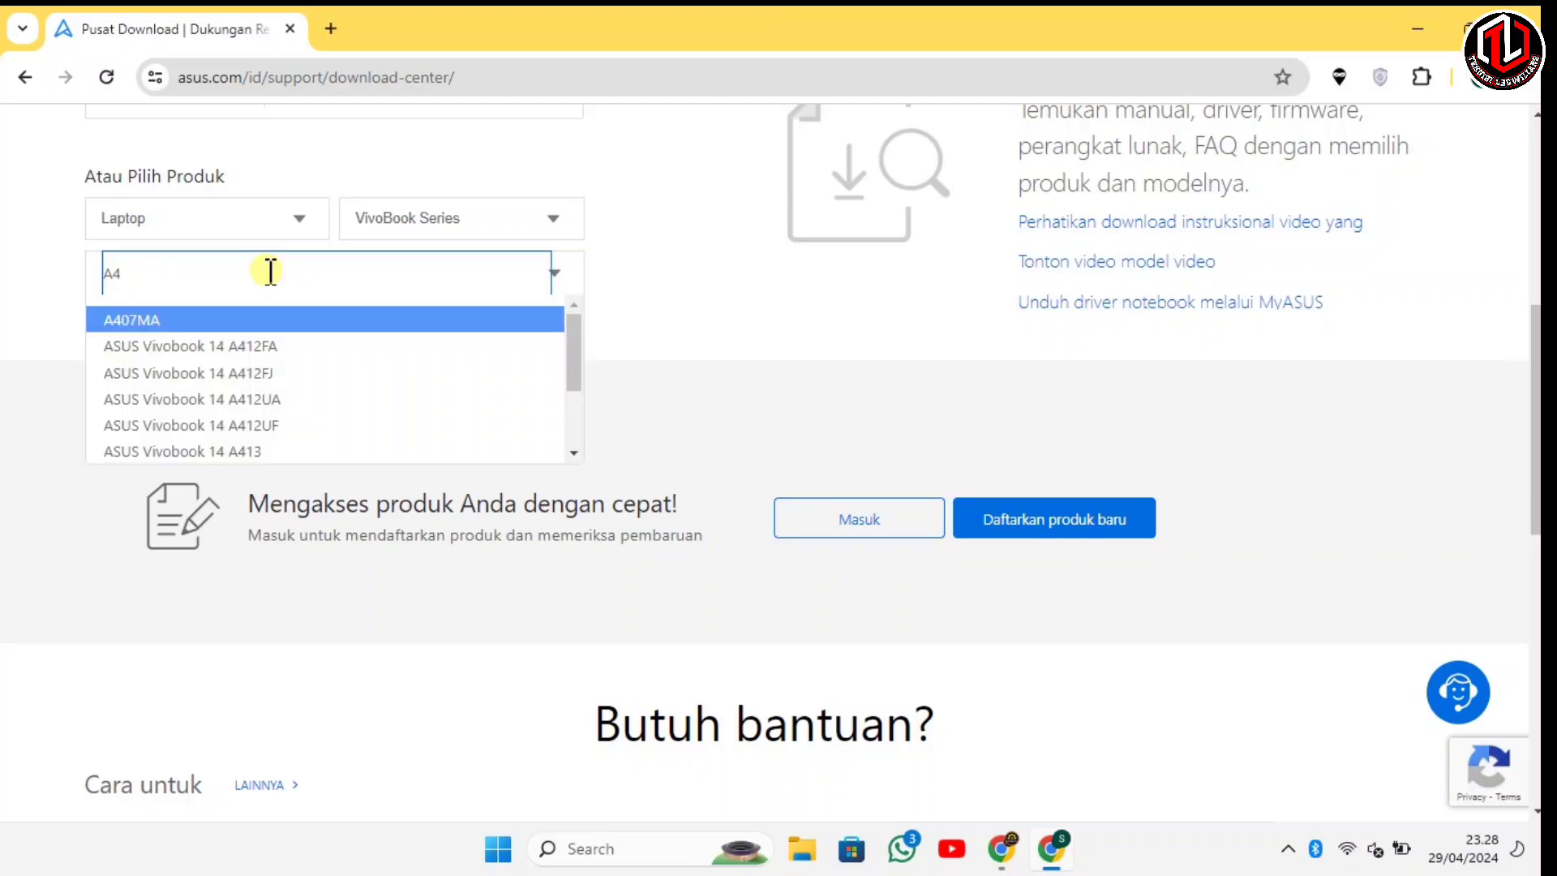
Filter the product models by X456U and select X456UA
{"action": "key", "text": "BackSpace"}
{"action": "type", "text": "x456"}
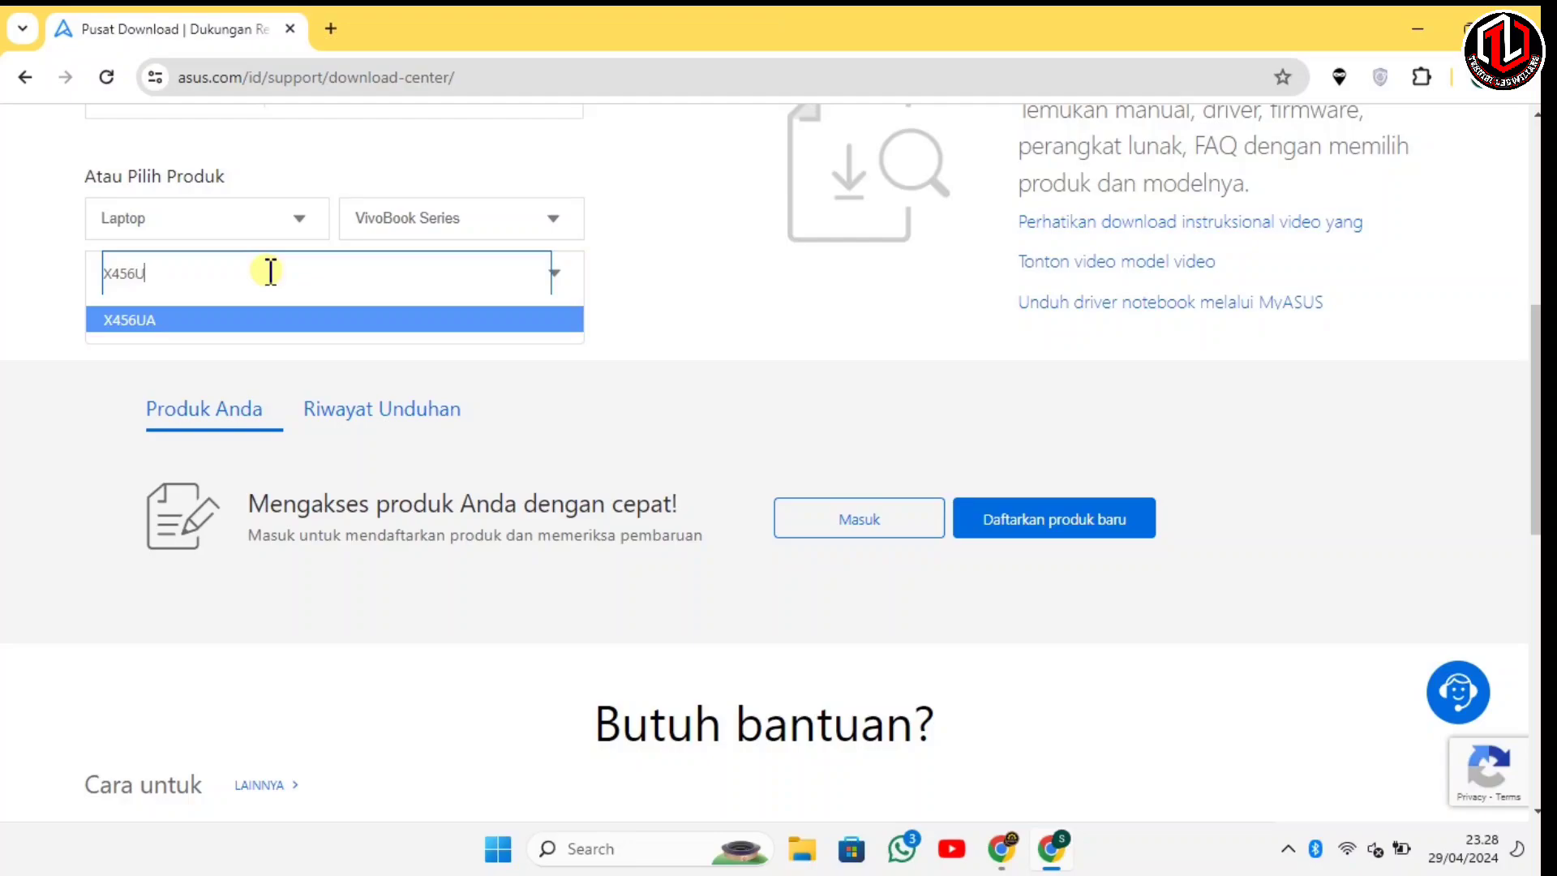
{"action": "left_click", "coordinate": [167, 323]}
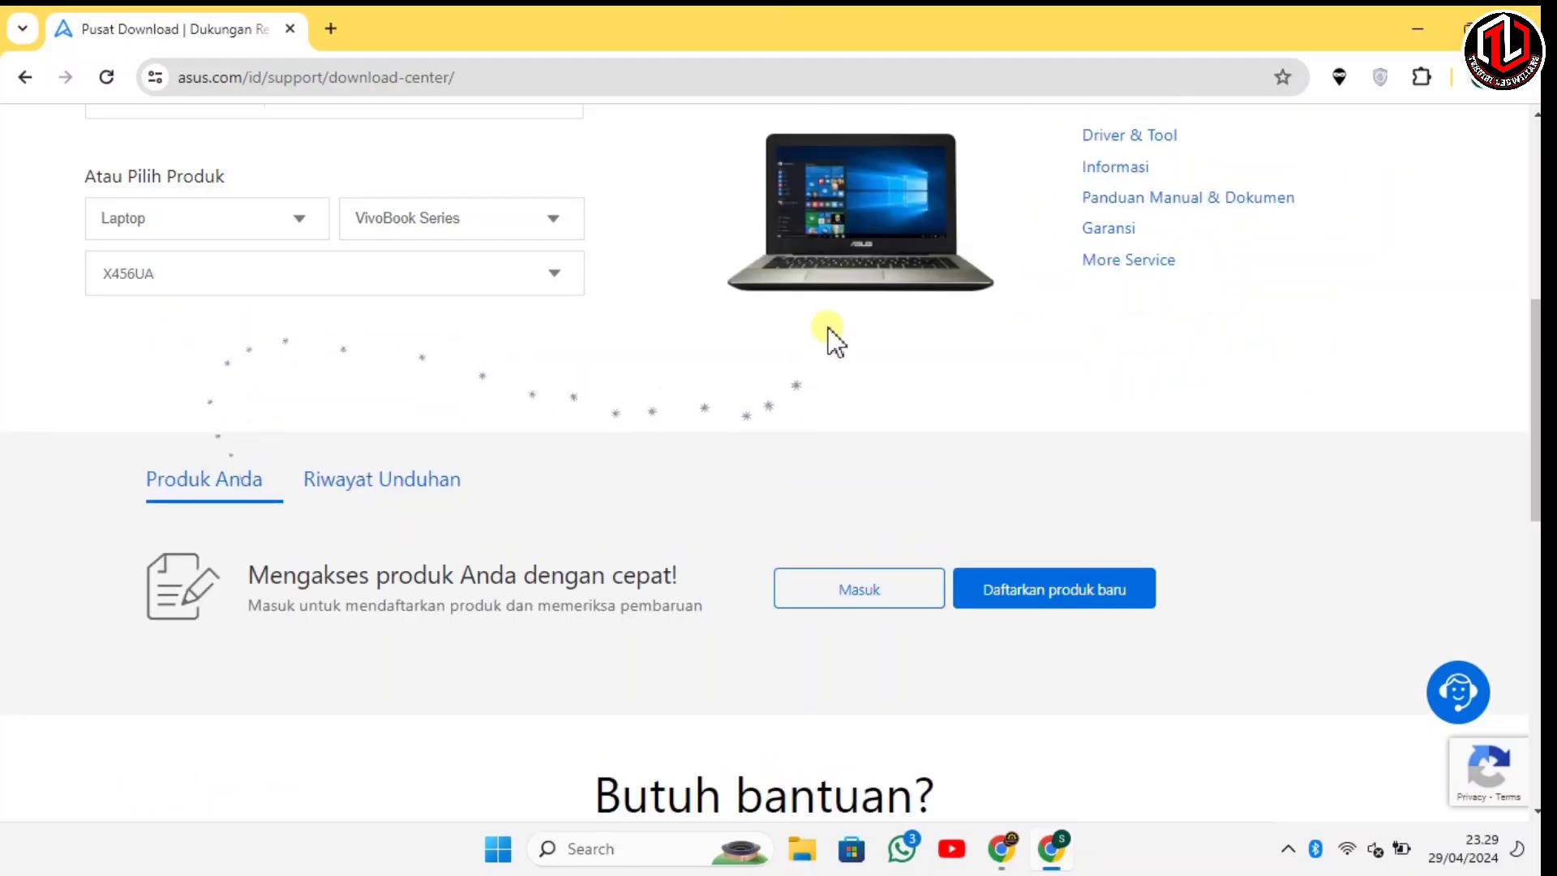
Switch the product search to Model, search for ASUS A456UR, and select A456UR
{"action": "scroll", "coordinate": [748, 403], "scroll_direction": "up", "scroll_amount": 4}
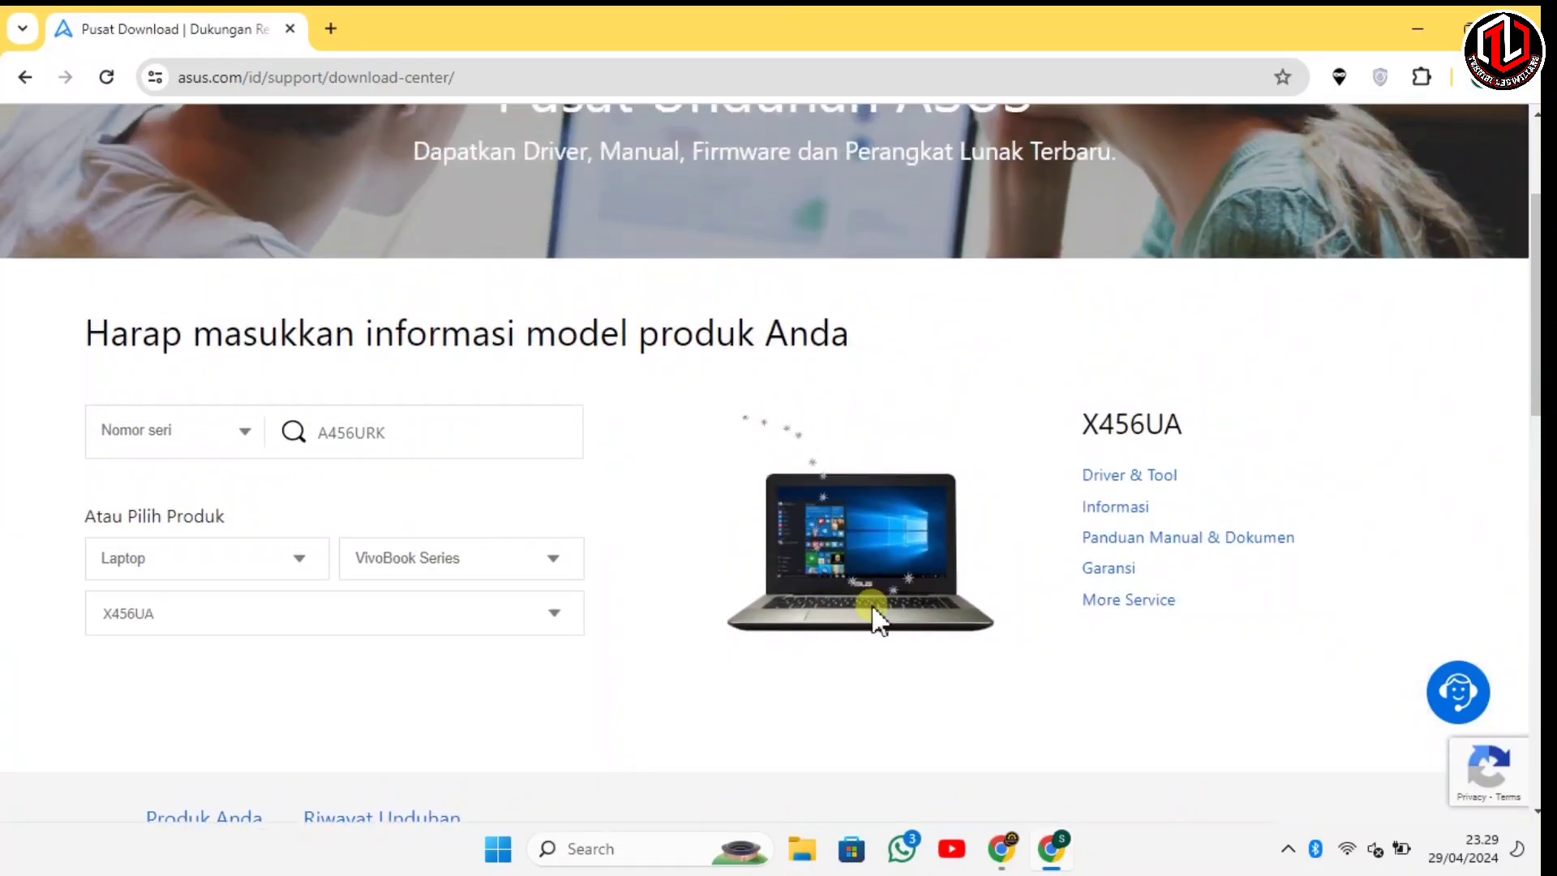
{"action": "left_click", "coordinate": [245, 431]}
{"action": "left_click", "coordinate": [209, 467]}
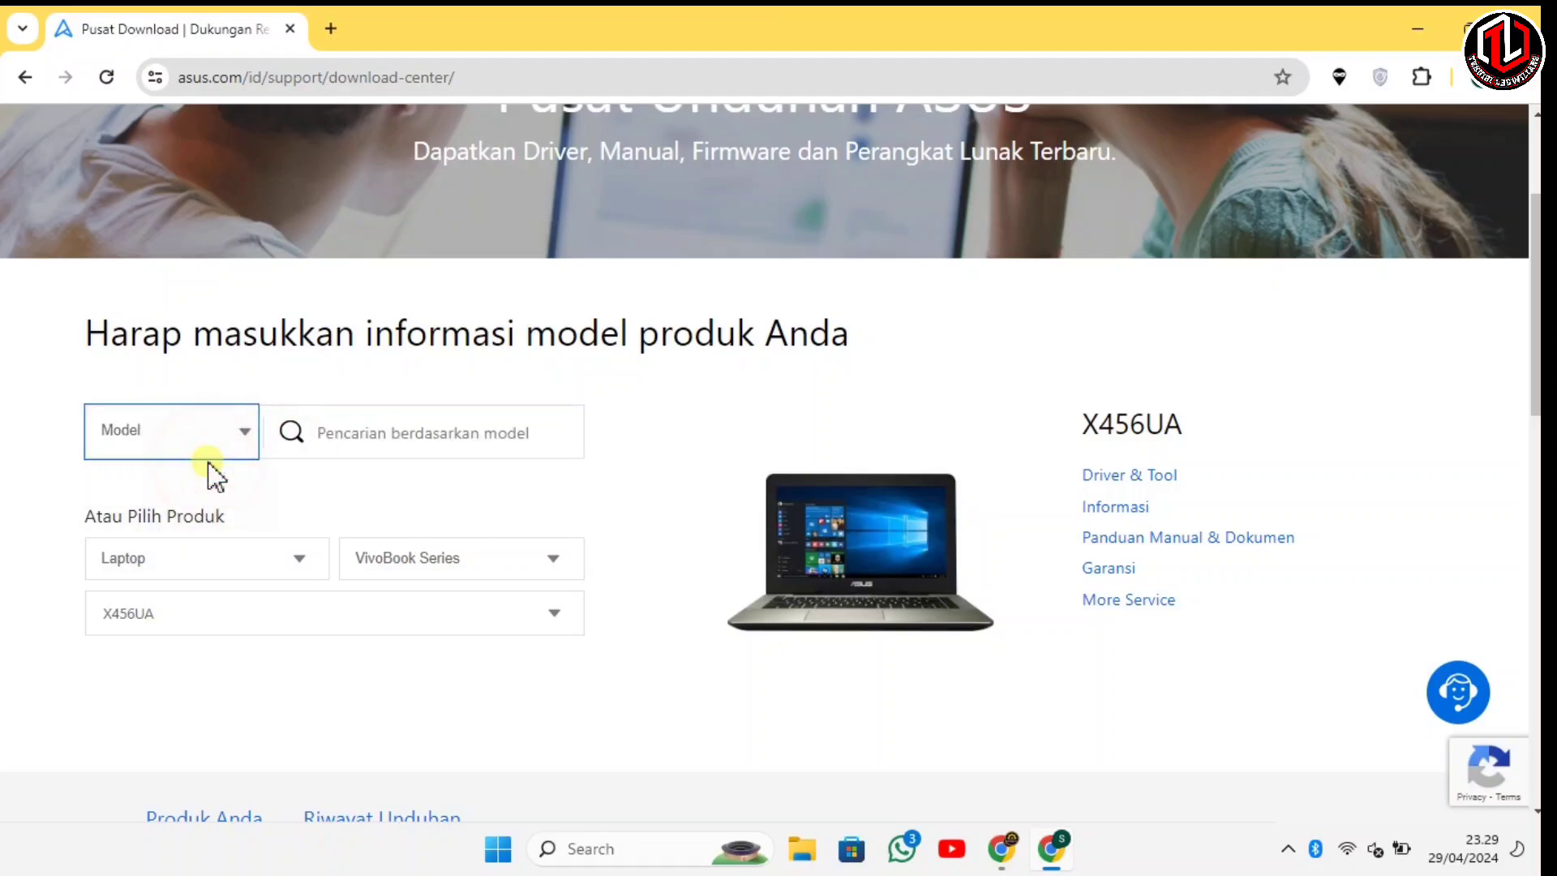
{"action": "left_click", "coordinate": [358, 438]}
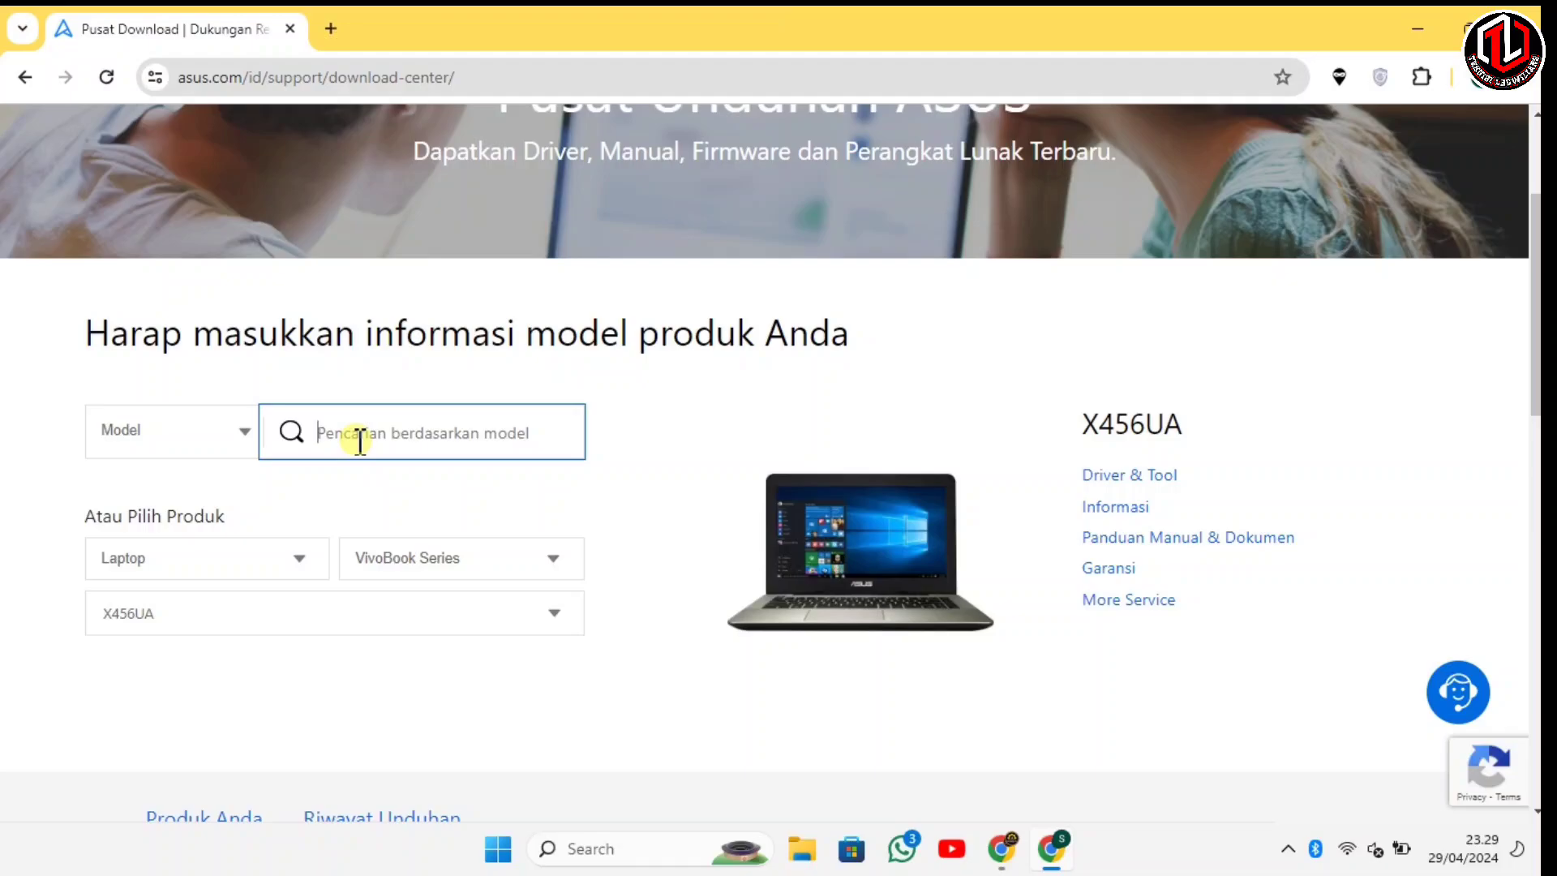
{"action": "type", "text": "ASUS"}
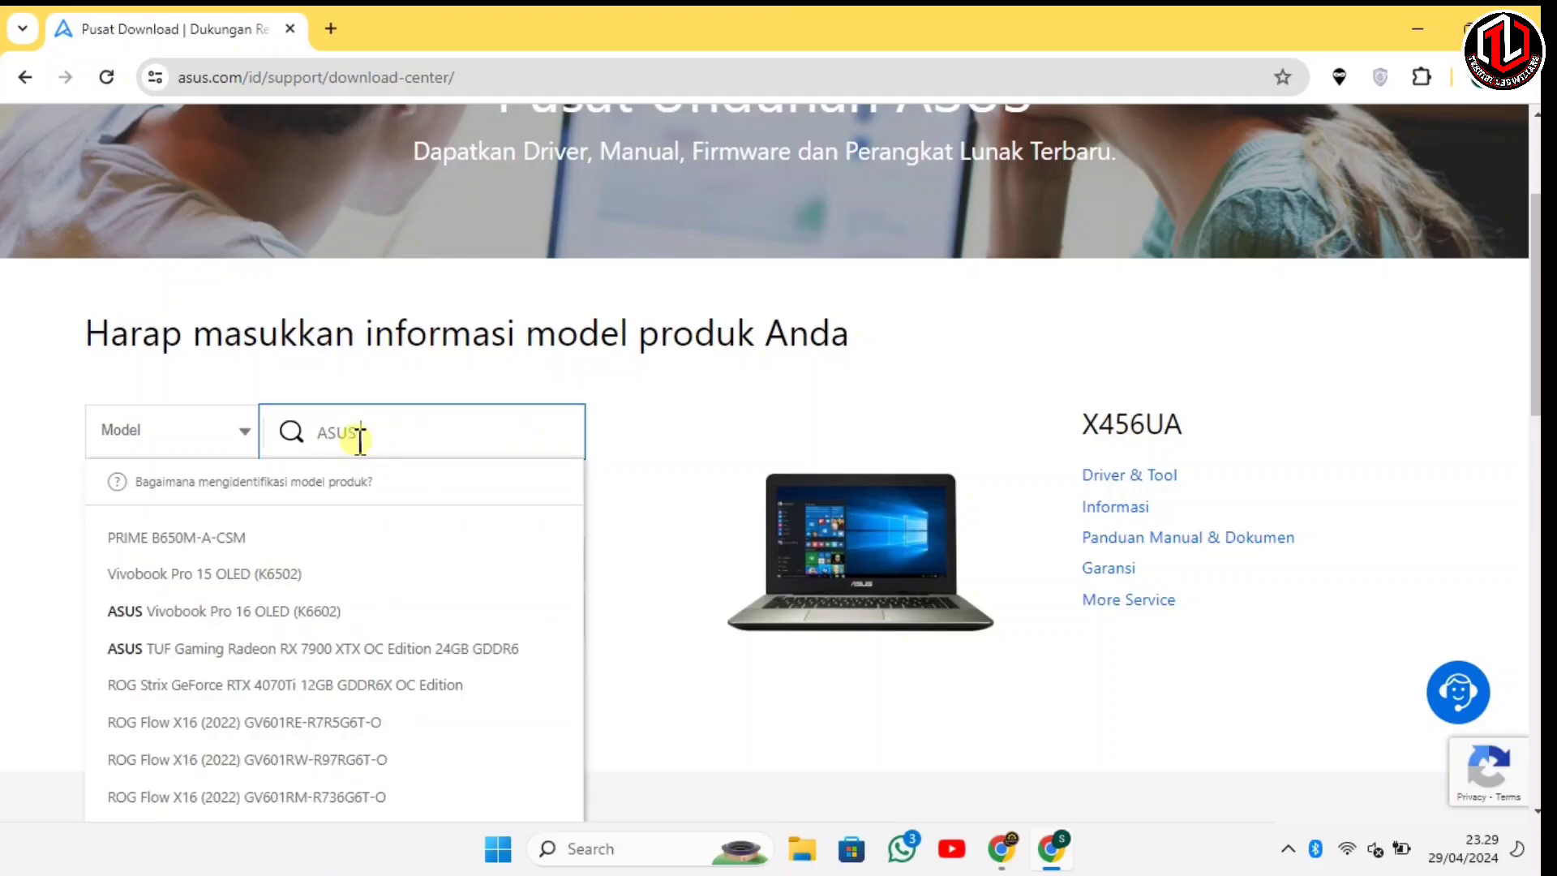
{"action": "type", "text": " X"}
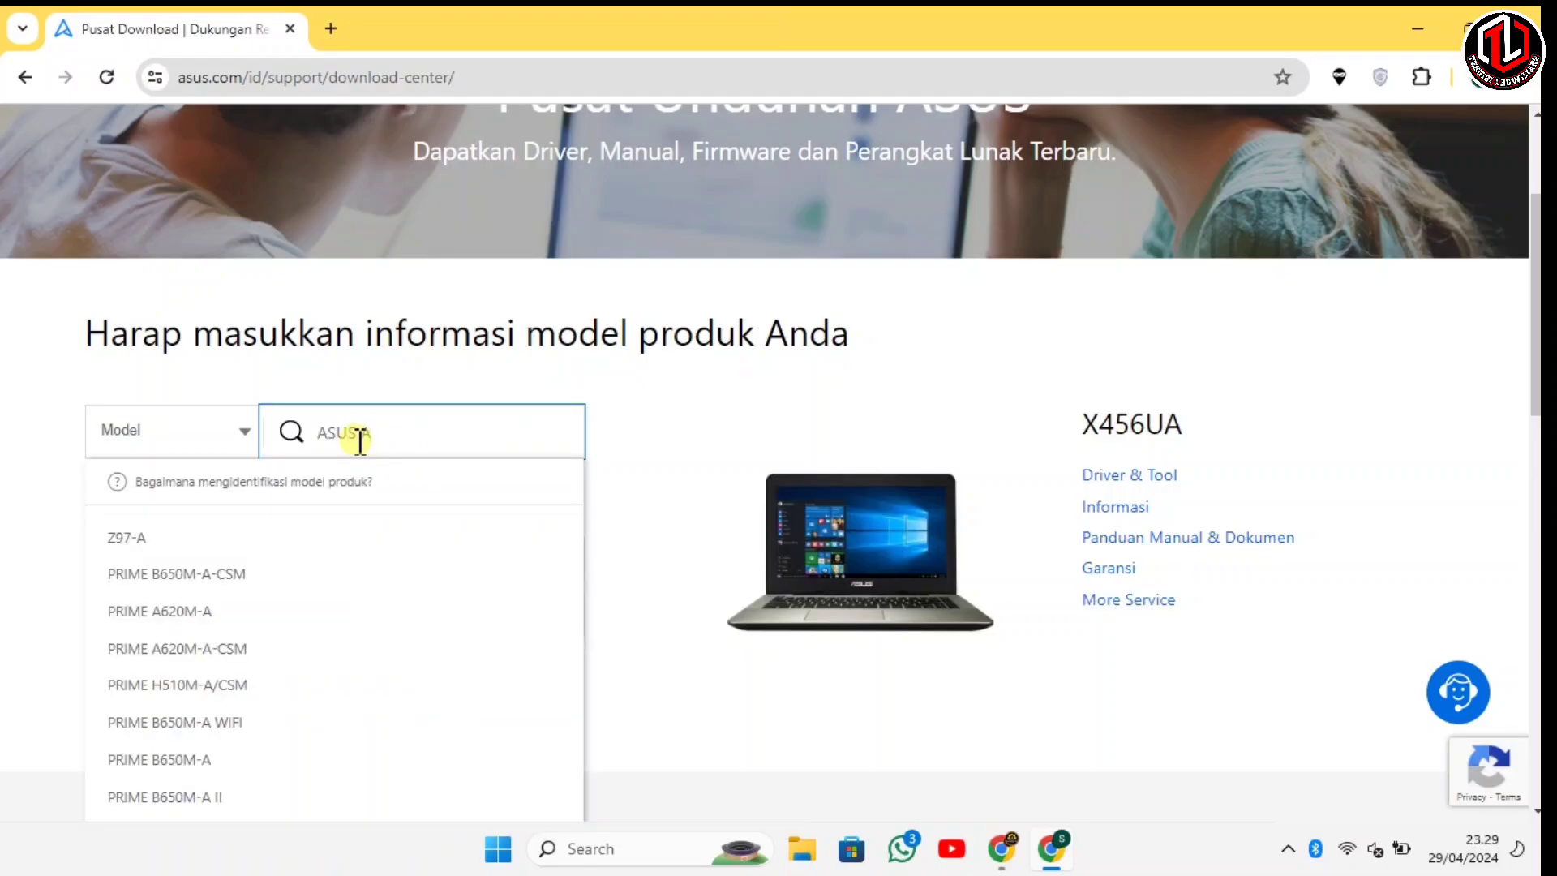
{"action": "type", "text": "456"}
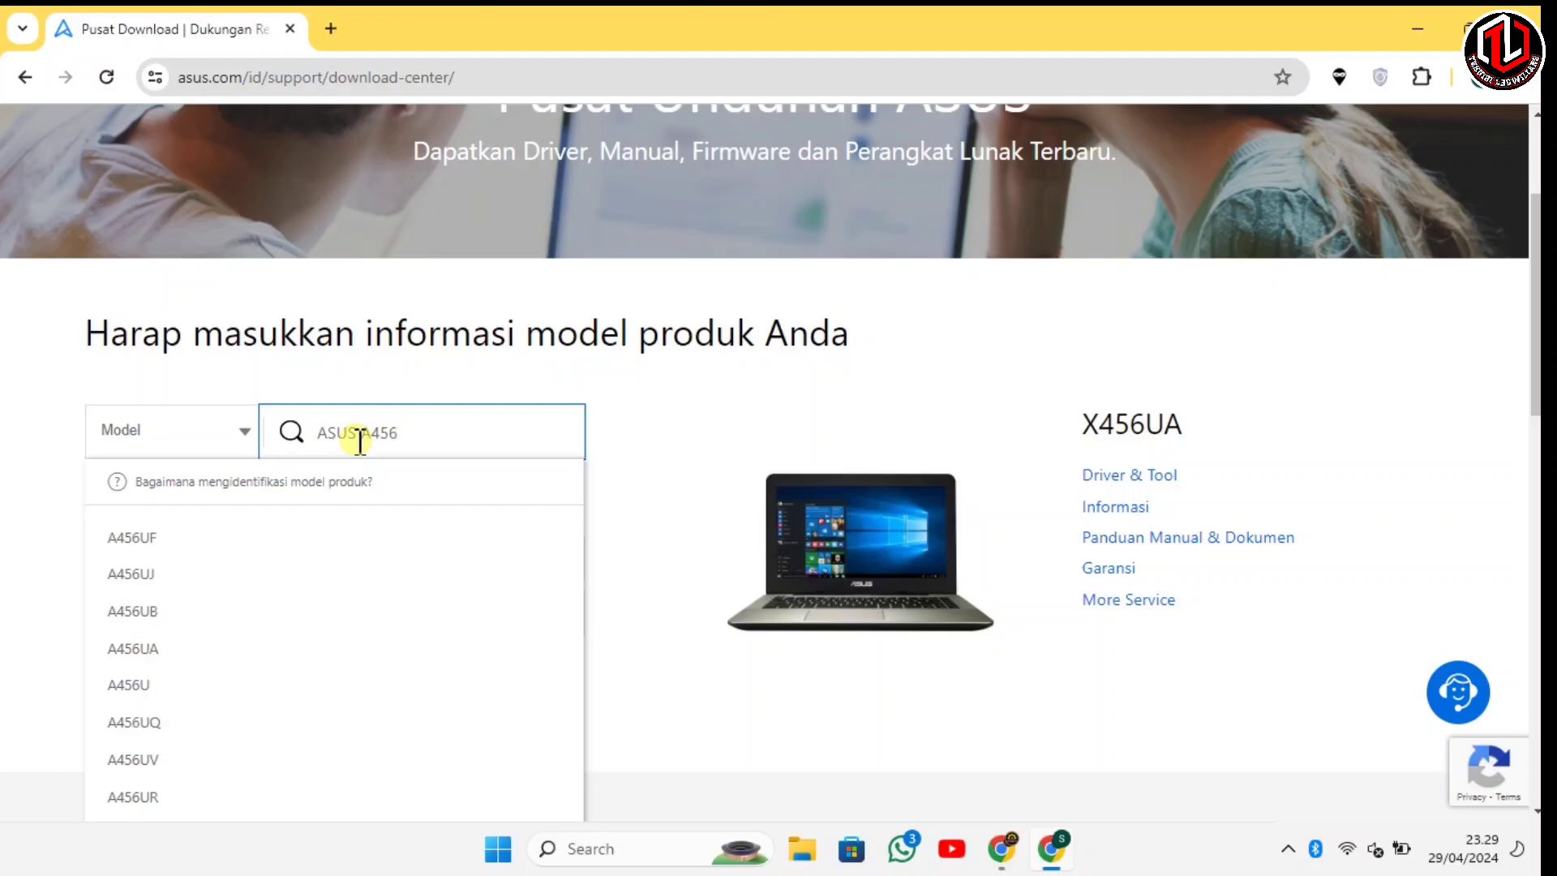
{"action": "type", "text": "UR"}
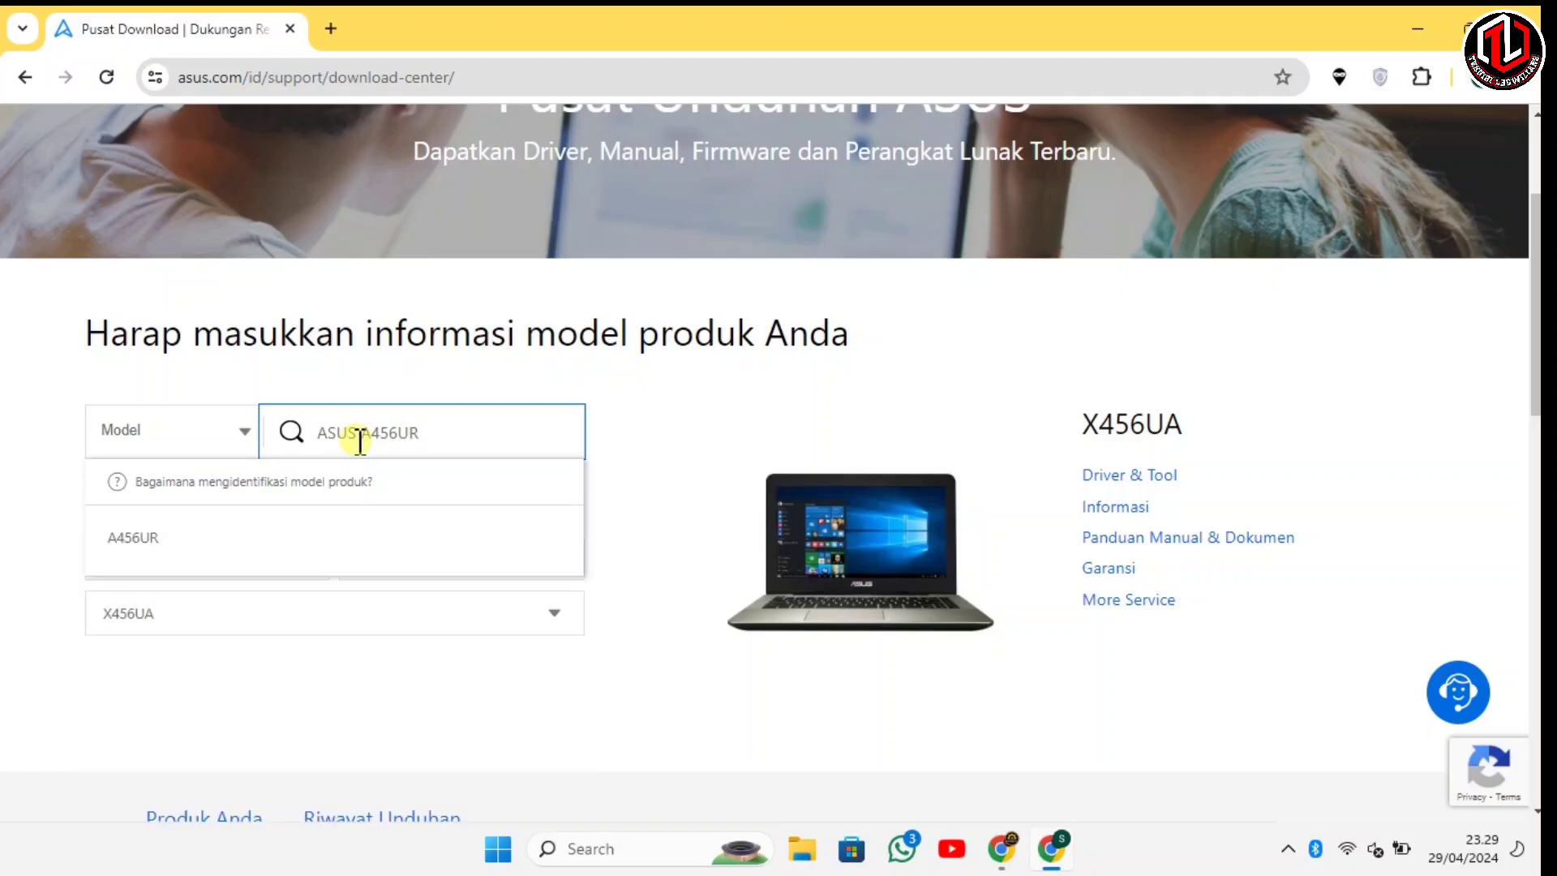
{"action": "left_click", "coordinate": [154, 543]}
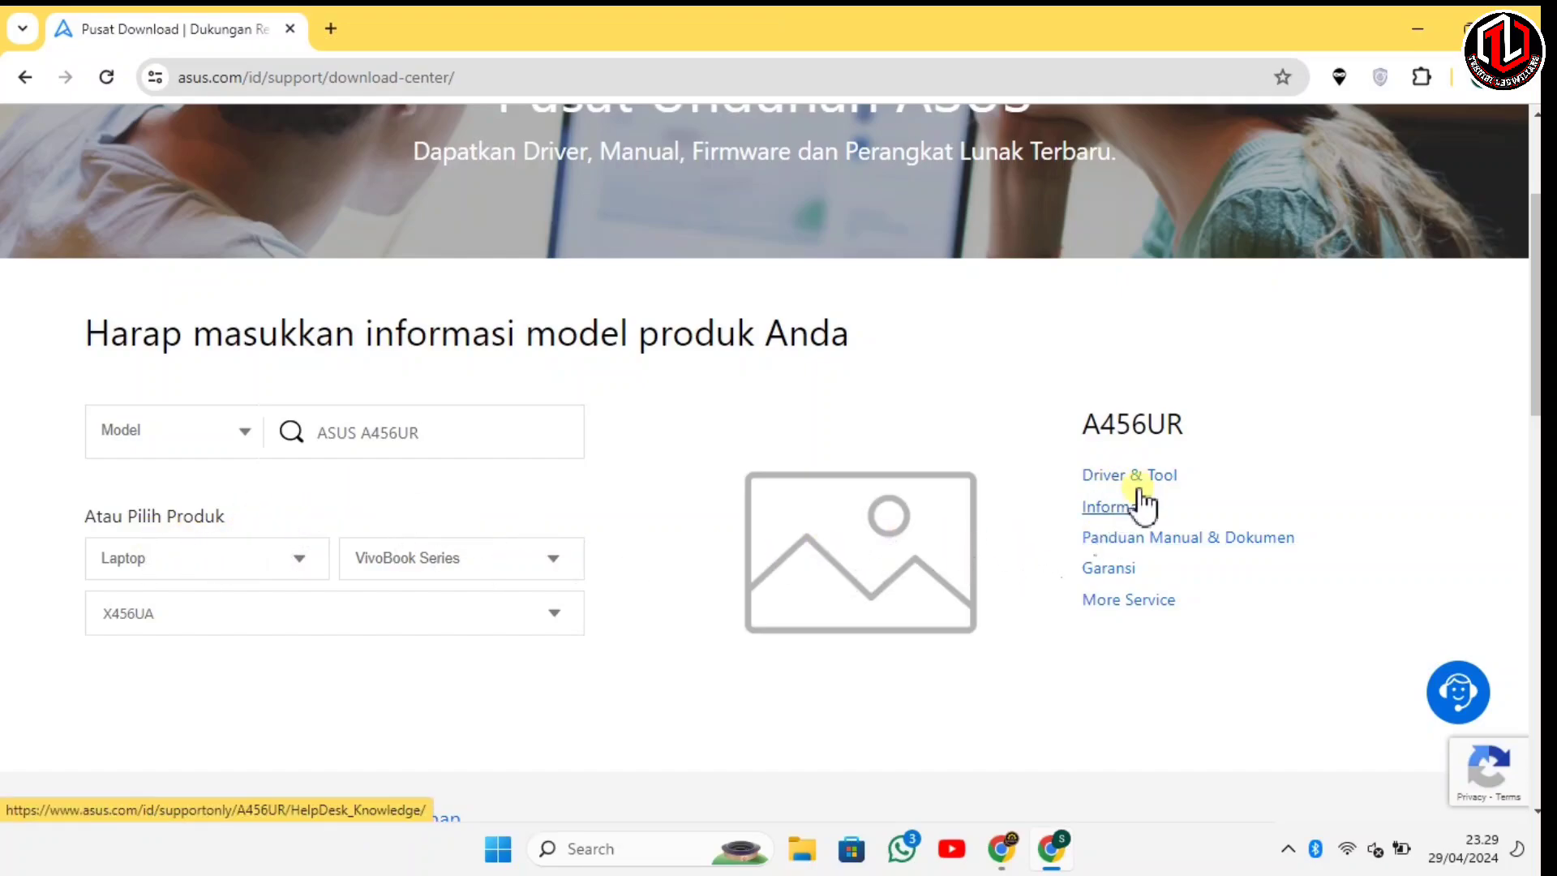
Open the Driver & Tool page for A456UR and choose Windows 10 64-bit as the operating system
{"action": "left_click", "coordinate": [1143, 477]}
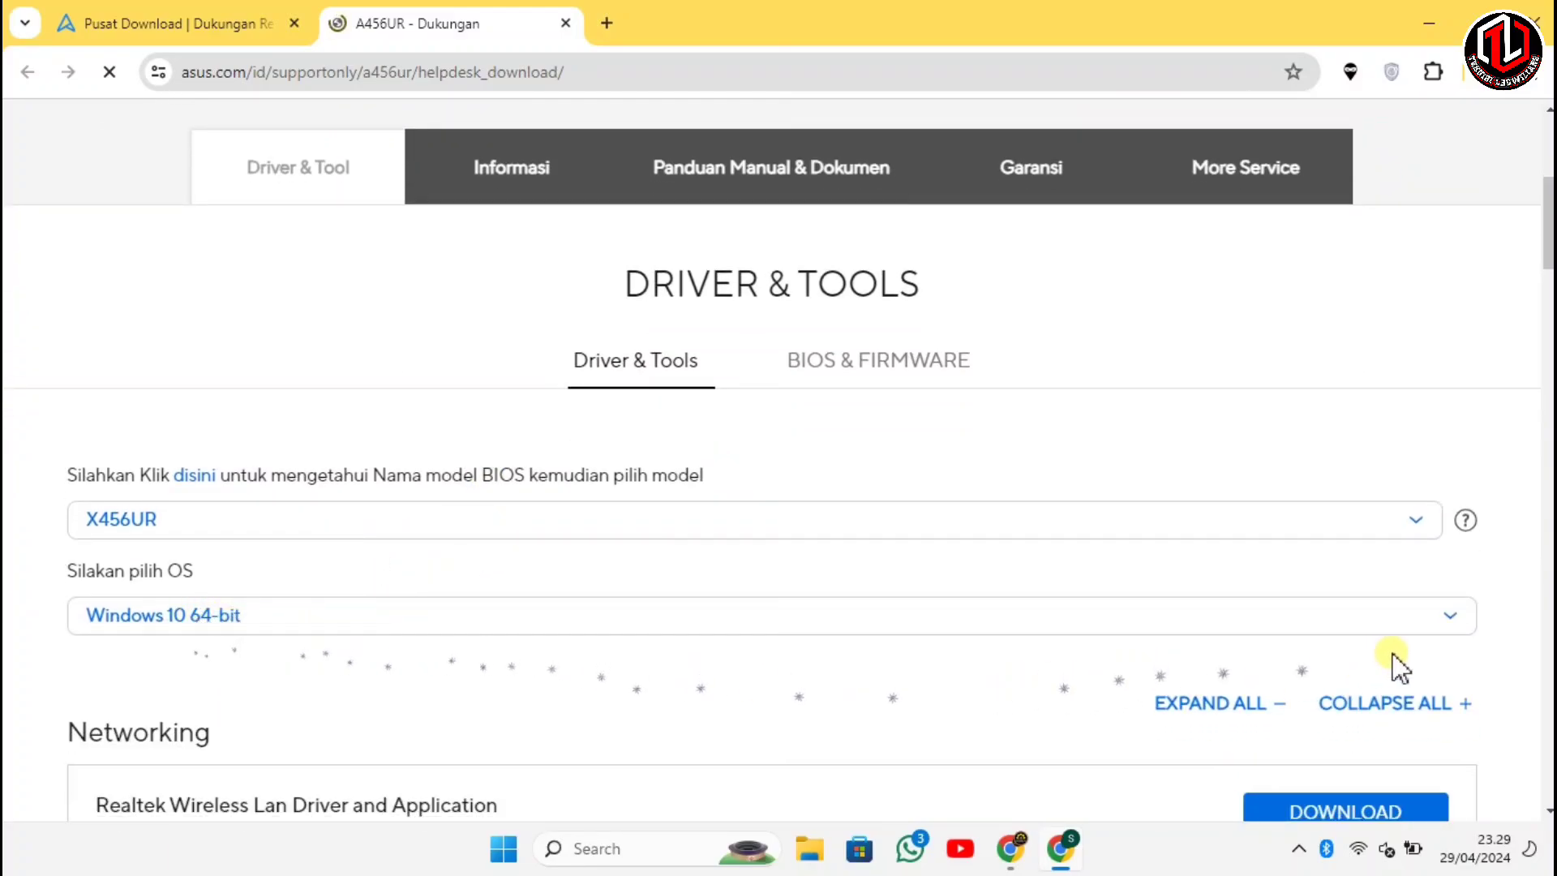
{"action": "left_click", "coordinate": [1453, 616]}
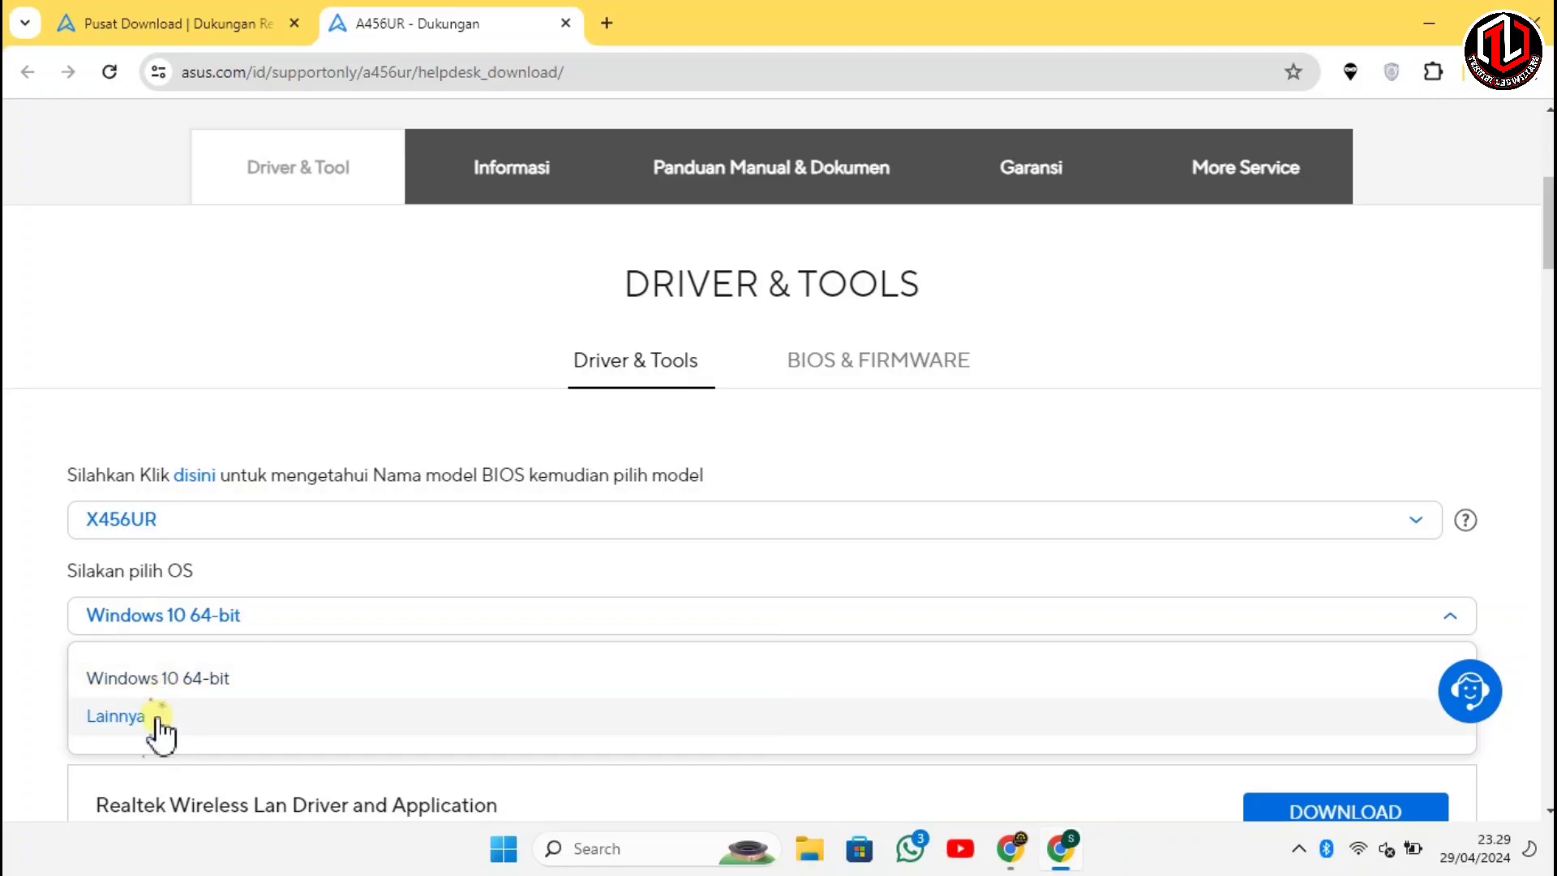
{"action": "left_click", "coordinate": [170, 681]}
Download ATKPackage version V1.0.0061 from the ATK section and open the browser's download list
{"action": "scroll", "coordinate": [176, 669], "scroll_direction": "down", "scroll_amount": 1}
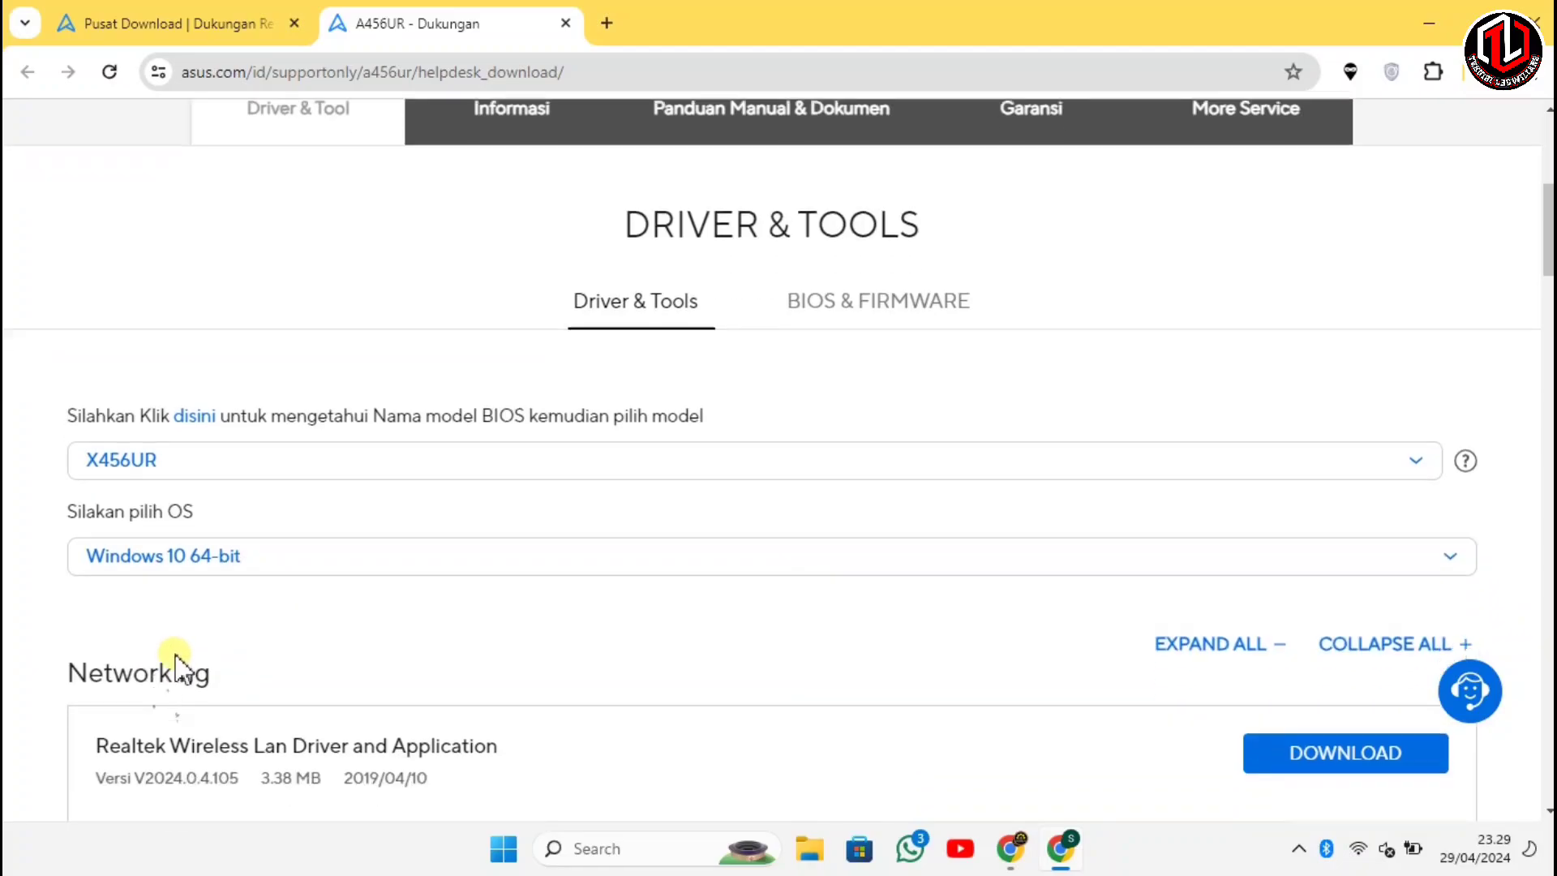
{"action": "scroll", "coordinate": [176, 663], "scroll_direction": "down", "scroll_amount": 3}
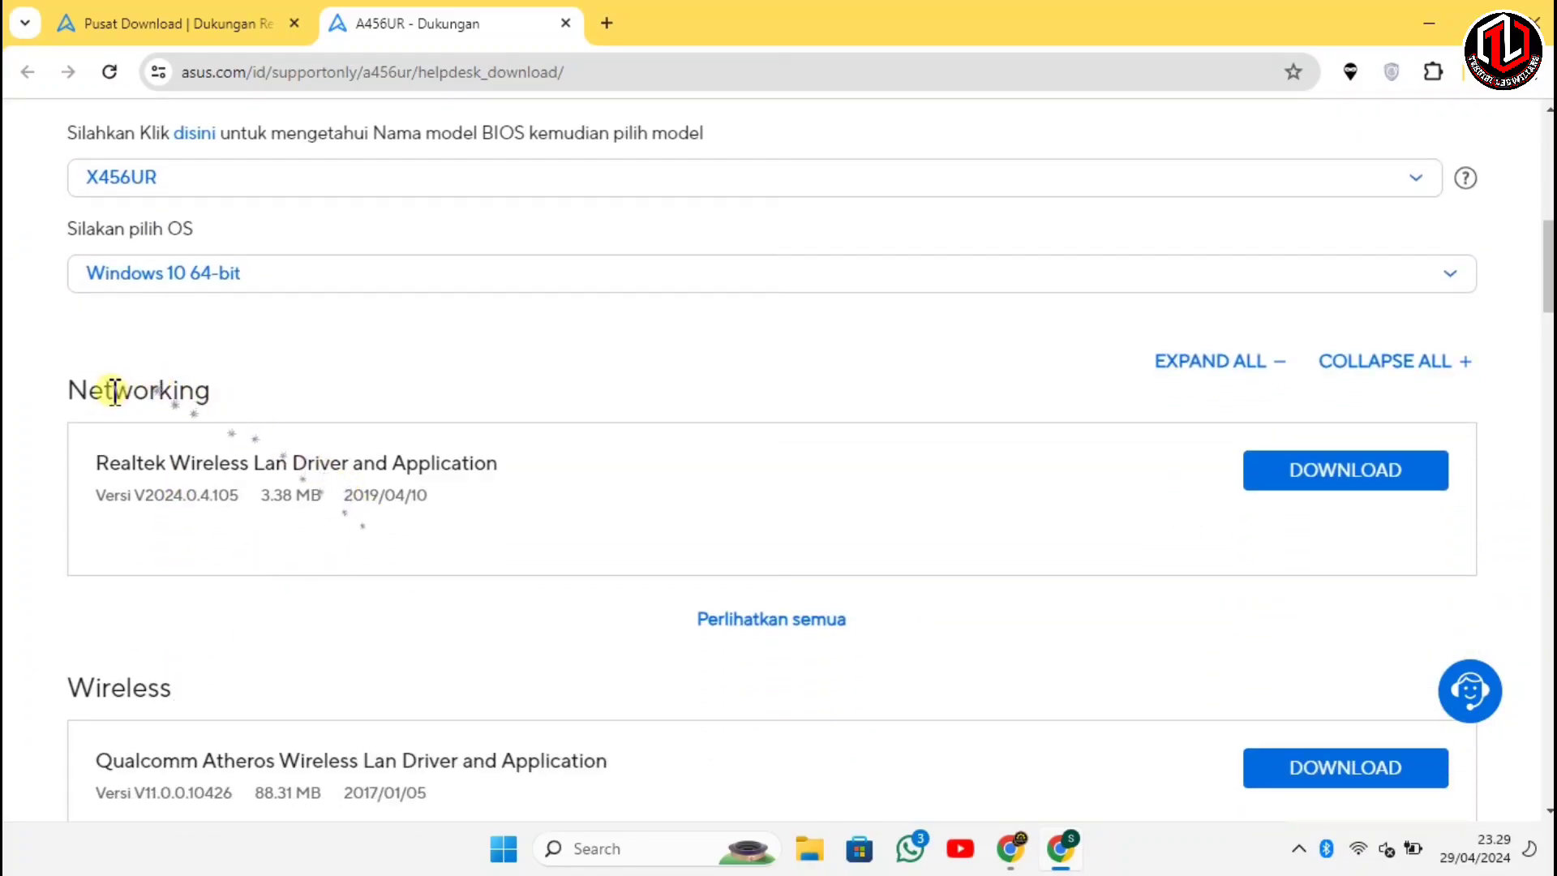
{"action": "scroll", "coordinate": [129, 551], "scroll_direction": "down", "scroll_amount": 3}
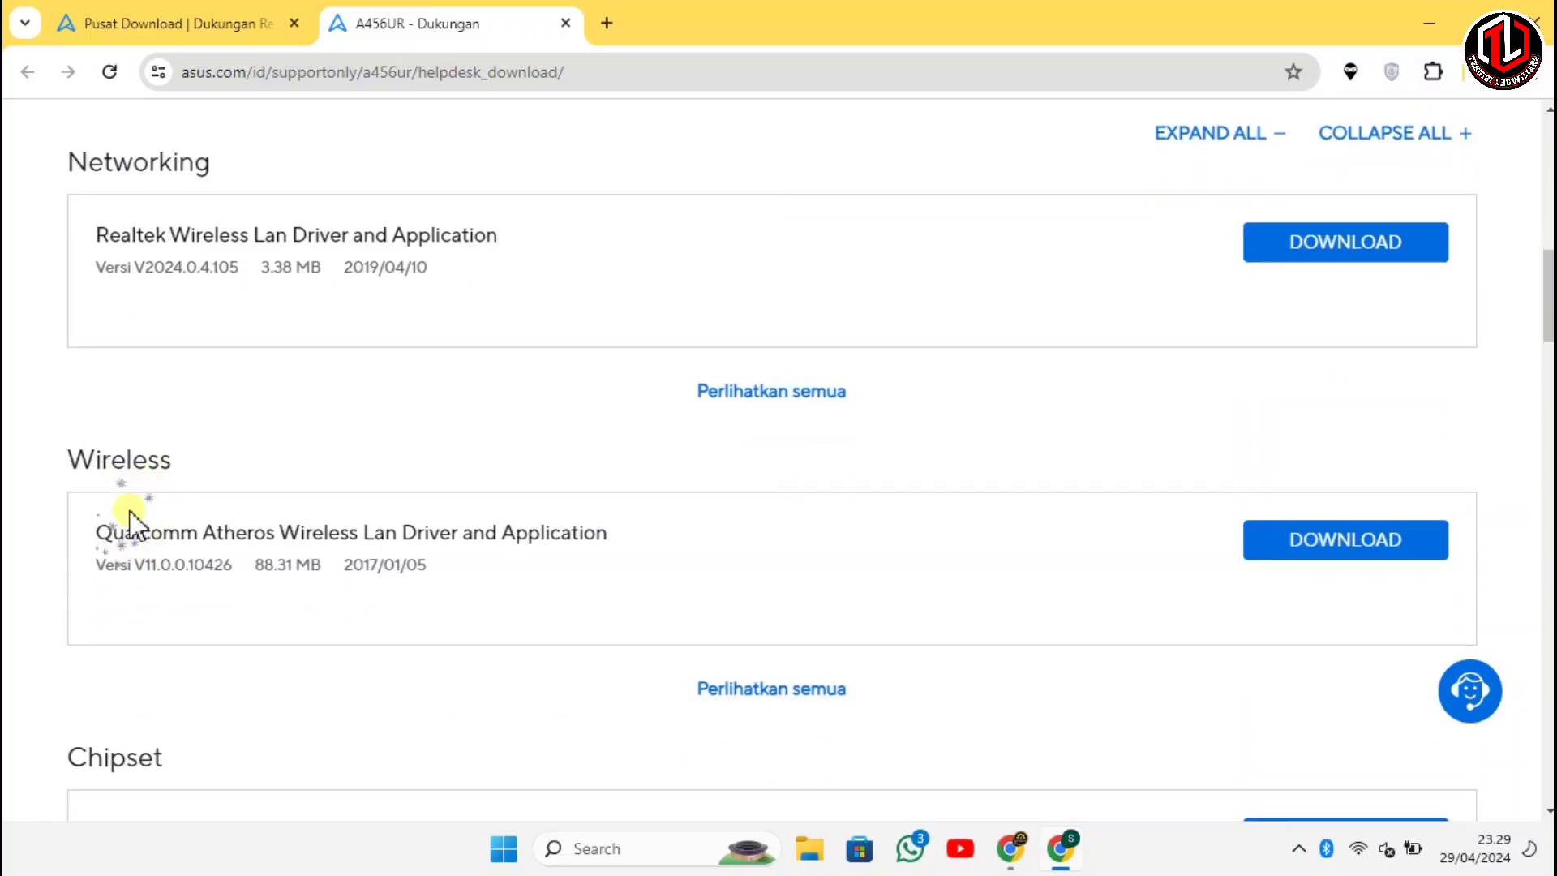
{"action": "scroll", "coordinate": [142, 539], "scroll_direction": "down", "scroll_amount": 2}
{"action": "scroll", "coordinate": [133, 649], "scroll_direction": "down", "scroll_amount": 4}
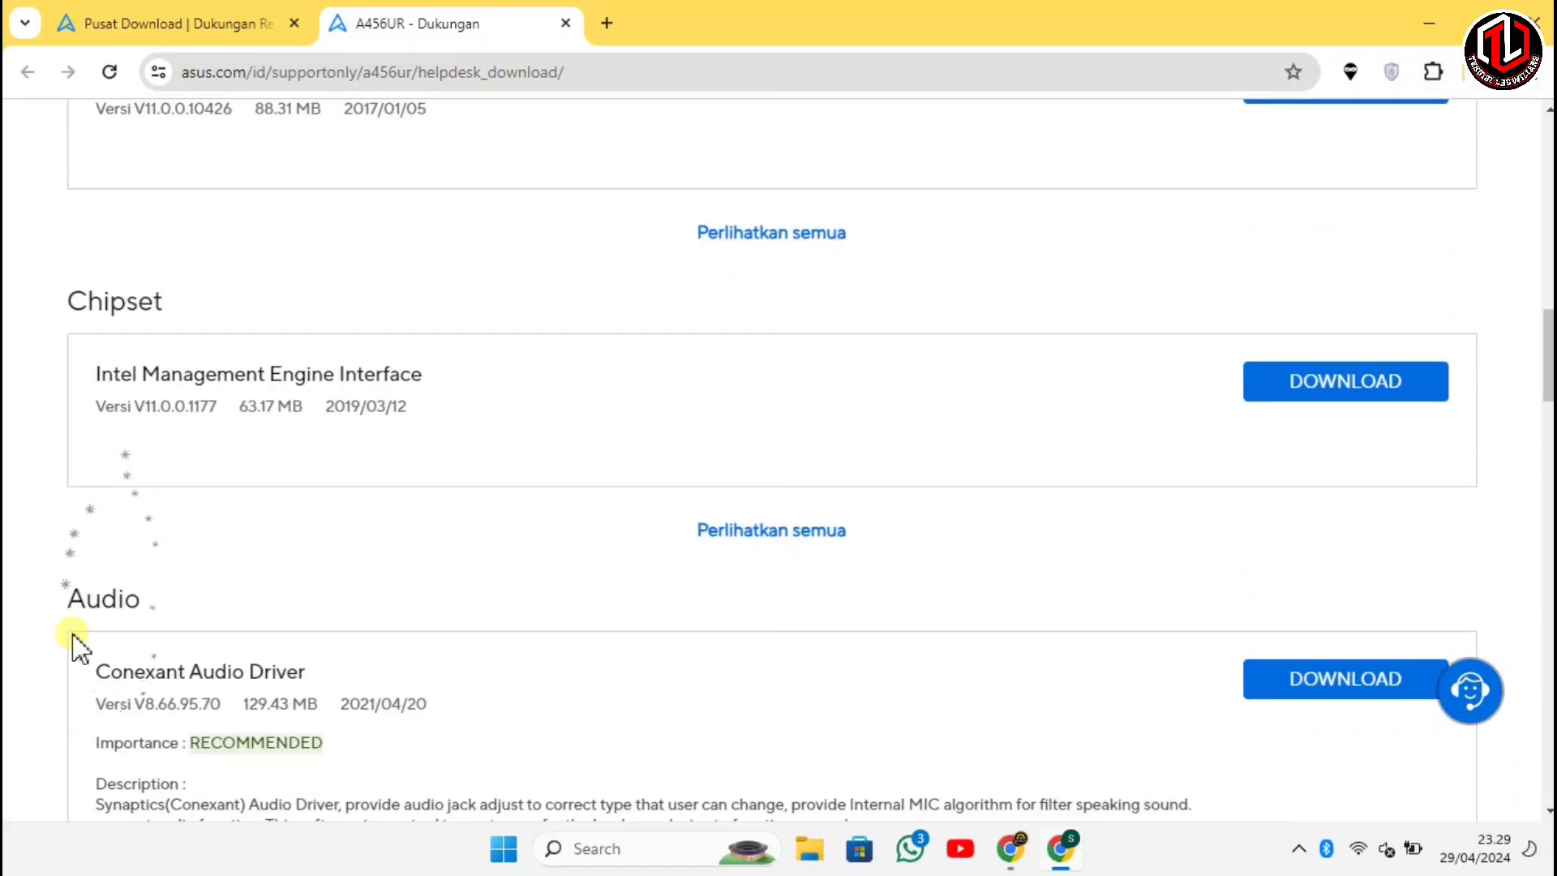
{"action": "scroll", "coordinate": [115, 625], "scroll_direction": "down", "scroll_amount": 5}
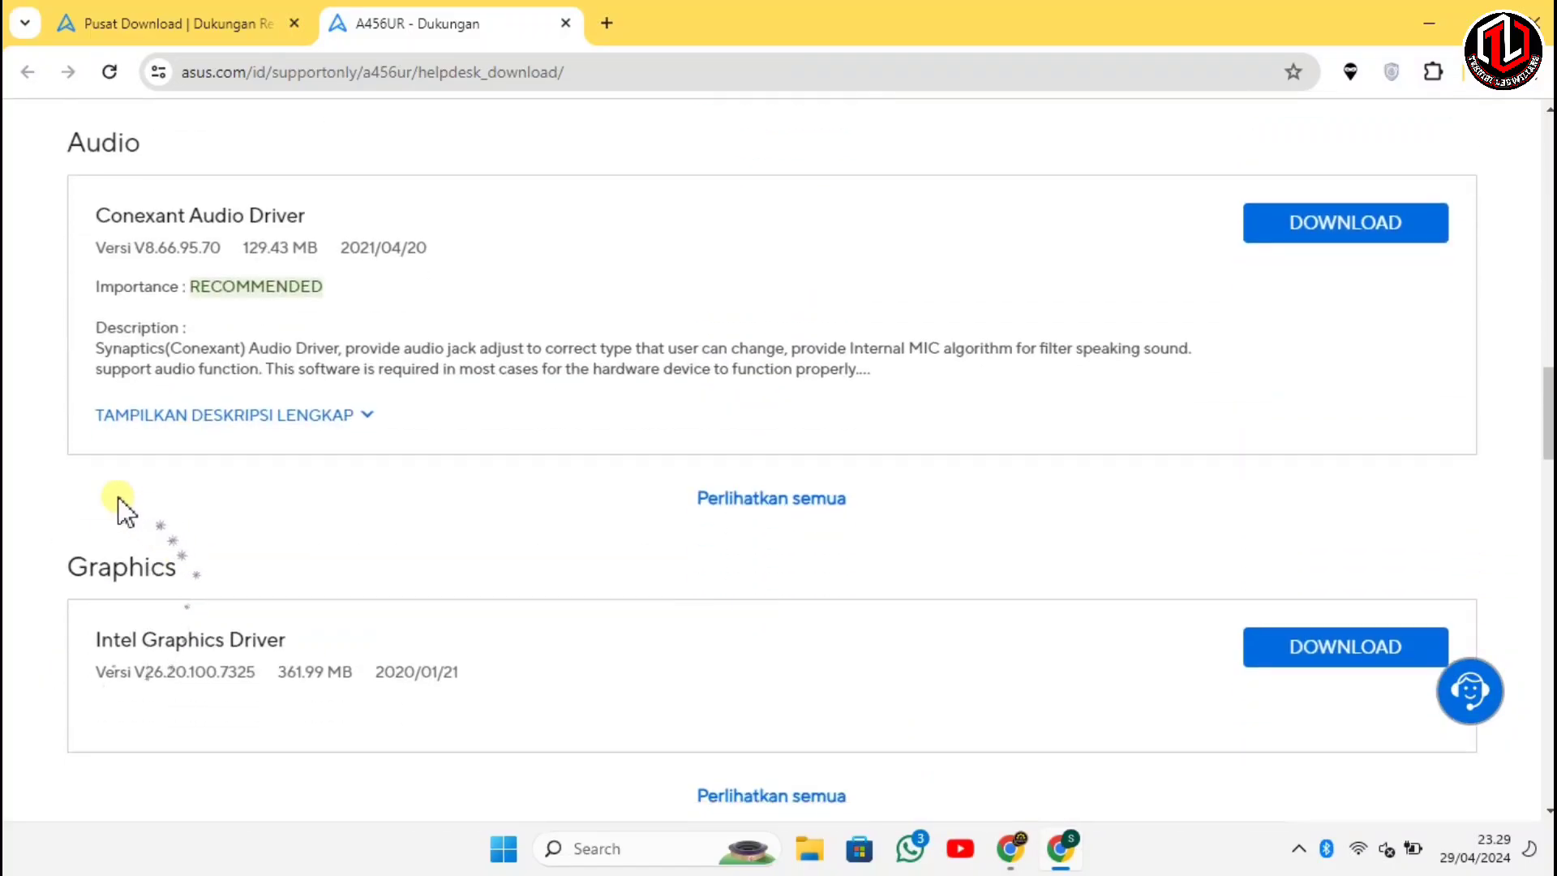
{"action": "scroll", "coordinate": [94, 638], "scroll_direction": "down", "scroll_amount": 4}
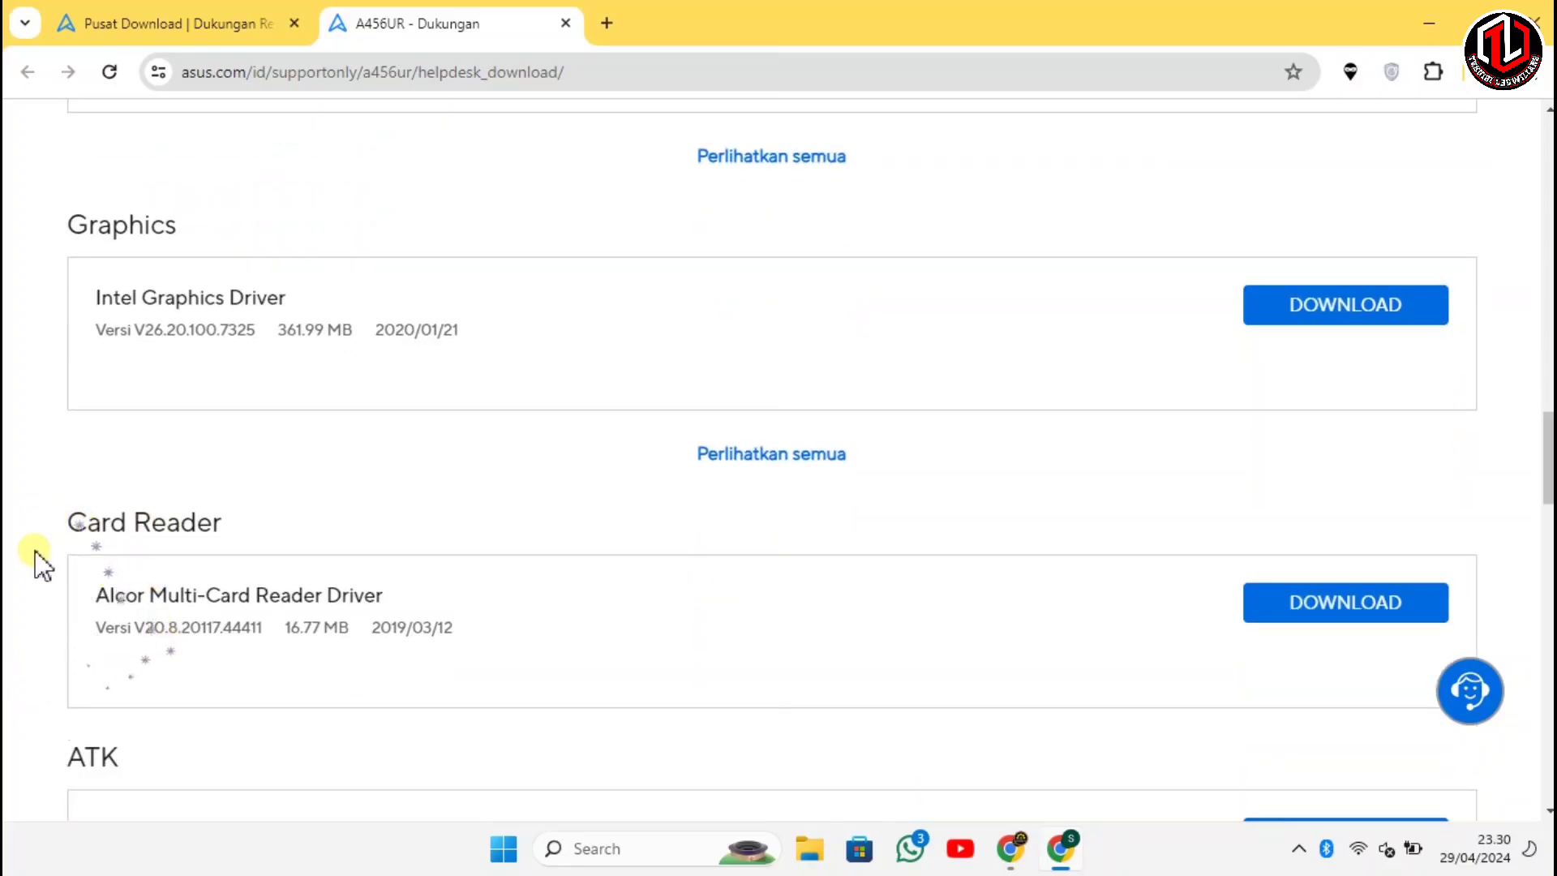
{"action": "scroll", "coordinate": [142, 627], "scroll_direction": "down", "scroll_amount": 3}
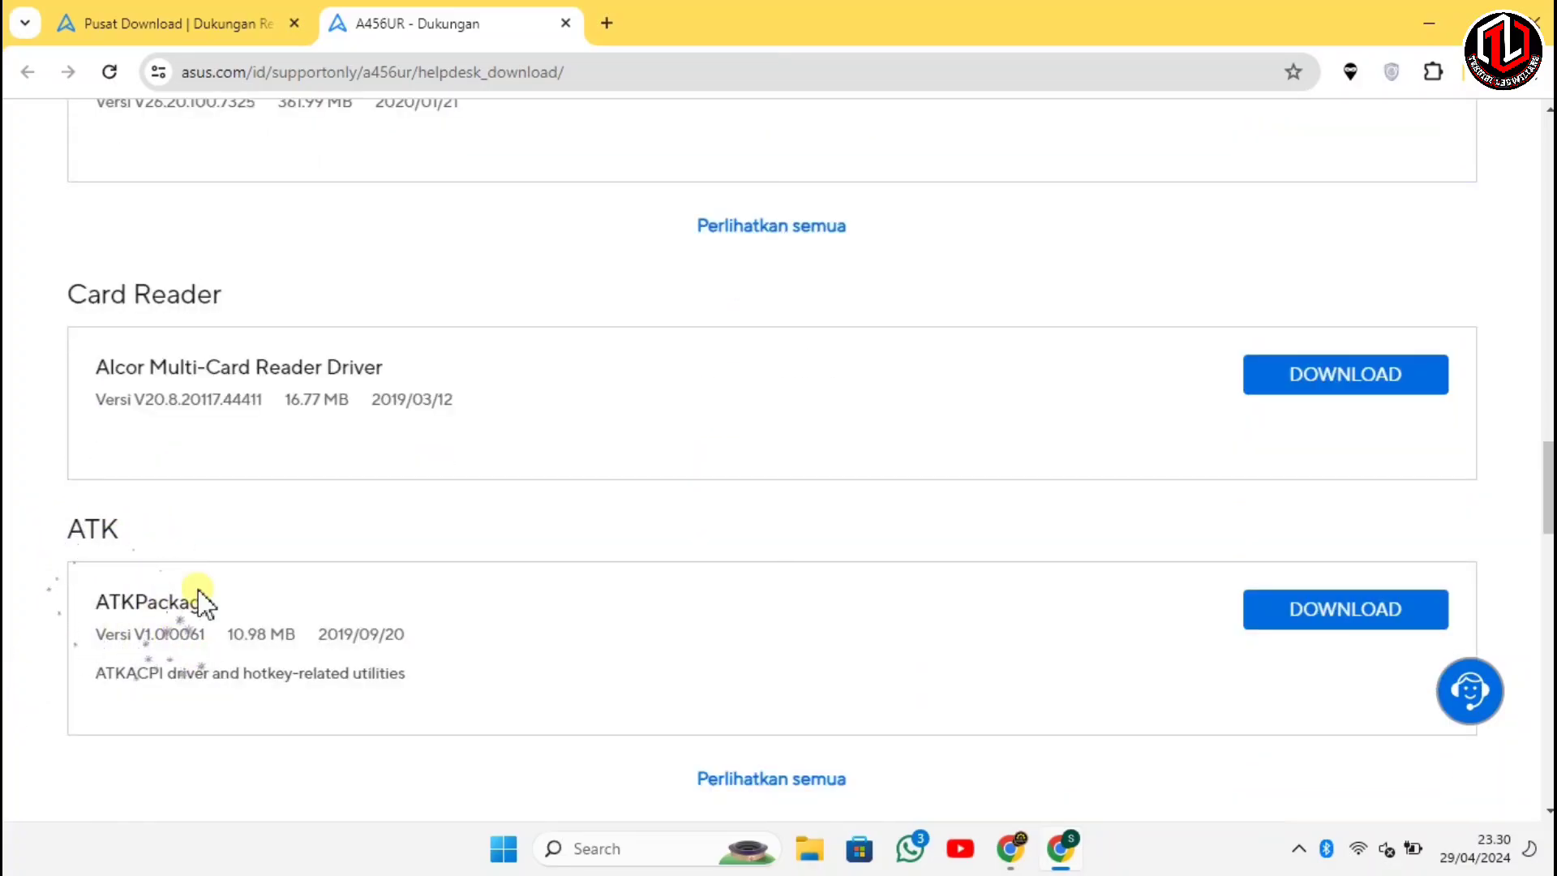
{"action": "left_click", "coordinate": [1338, 611]}
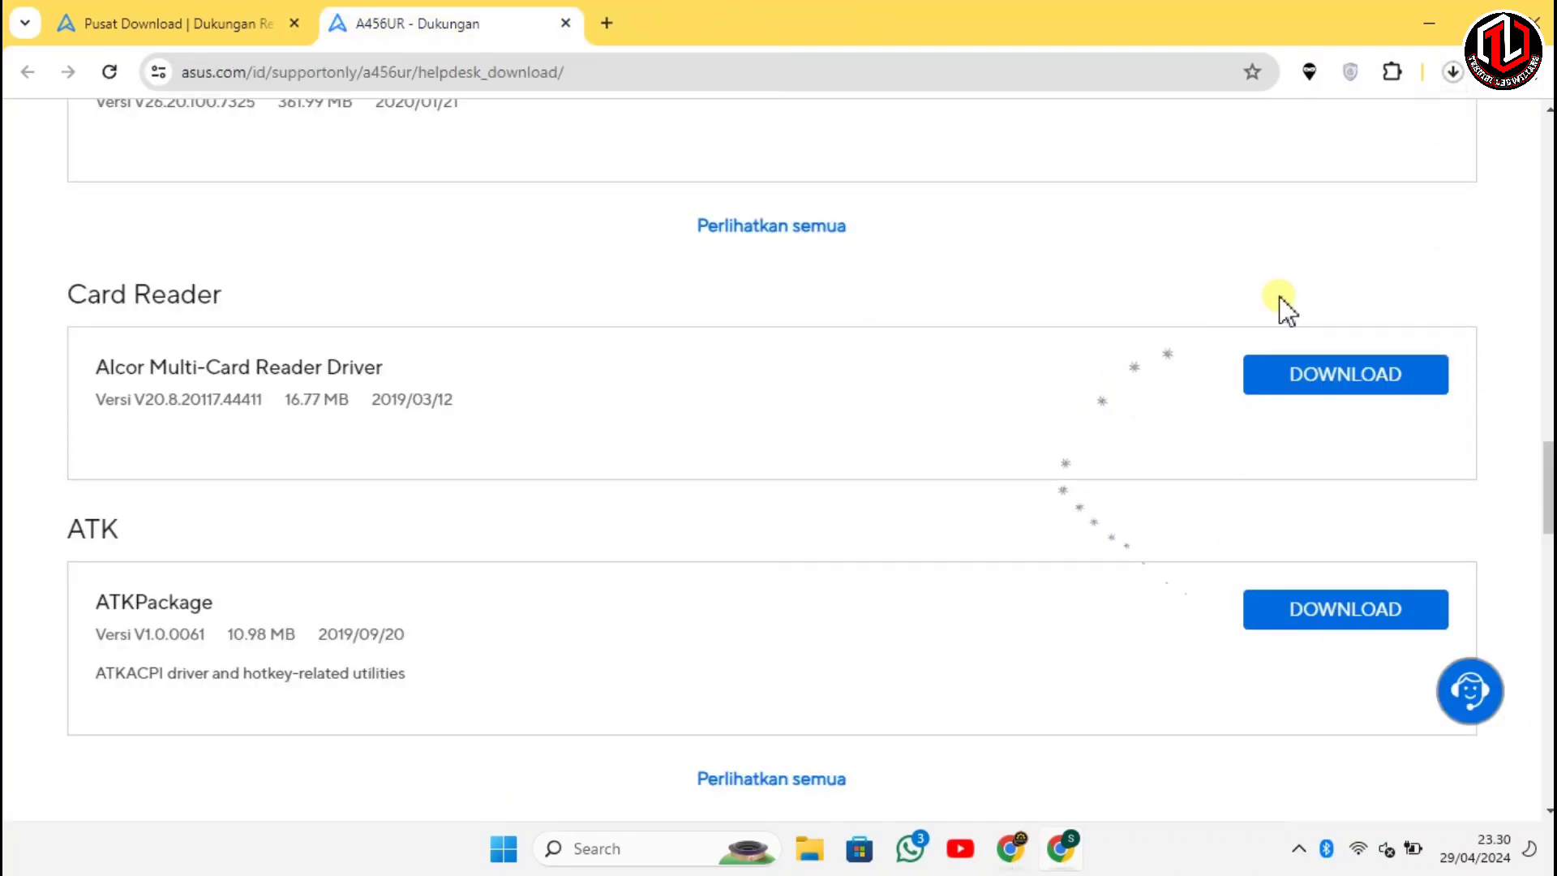
{"action": "left_click", "coordinate": [1452, 71]}
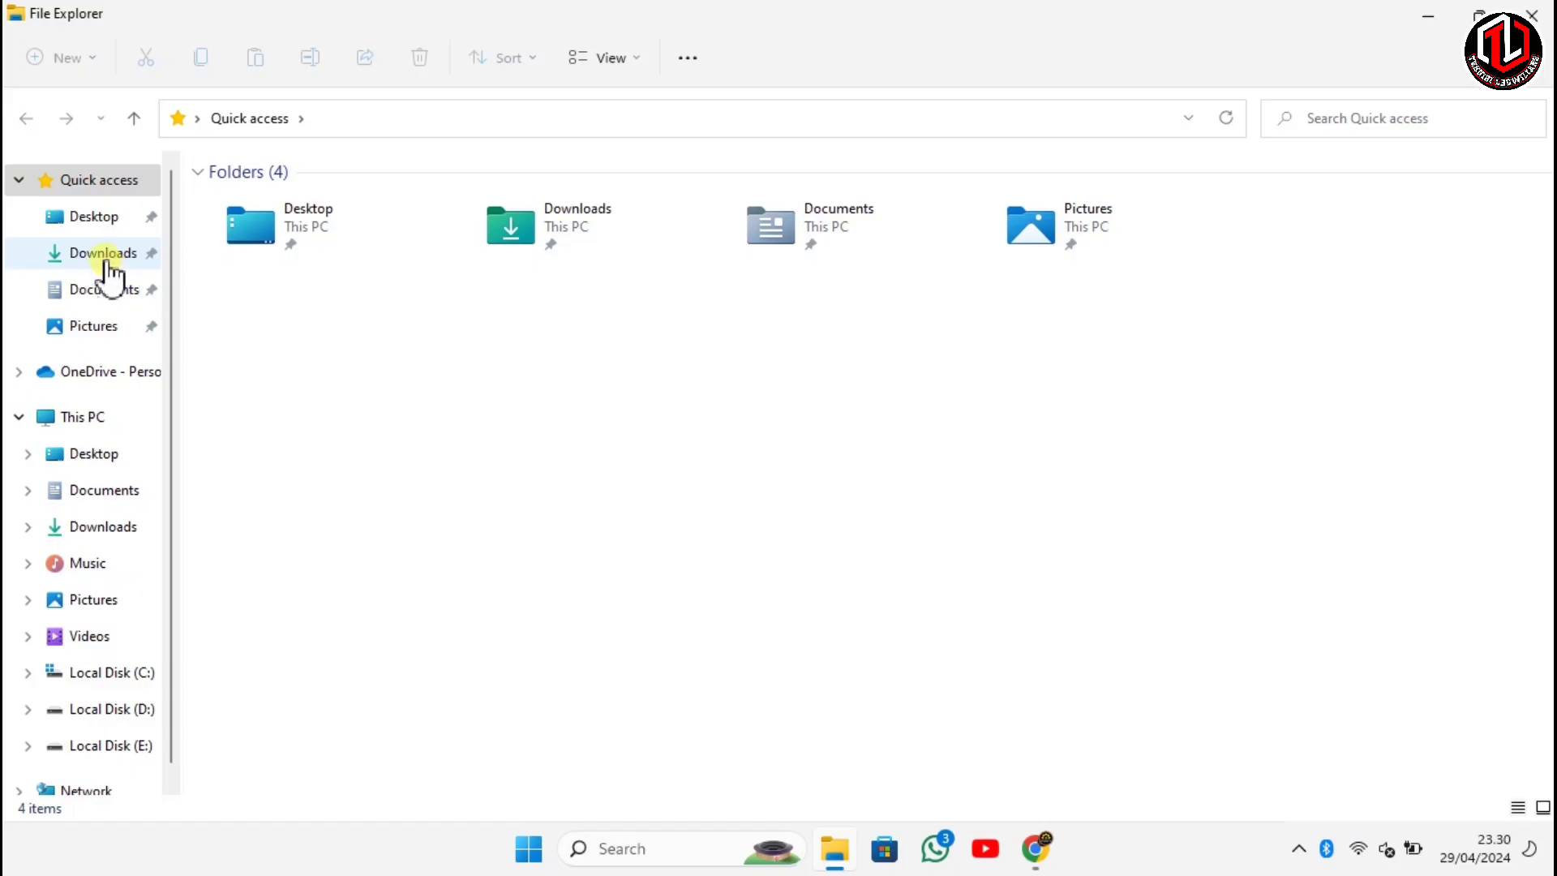
Open the ATK_Package_V100061 archive from the Downloads folder in File Explorer, dismissing the WinRAR reminder window
{"action": "left_click", "coordinate": [106, 261]}
{"action": "left_click", "coordinate": [278, 355]}
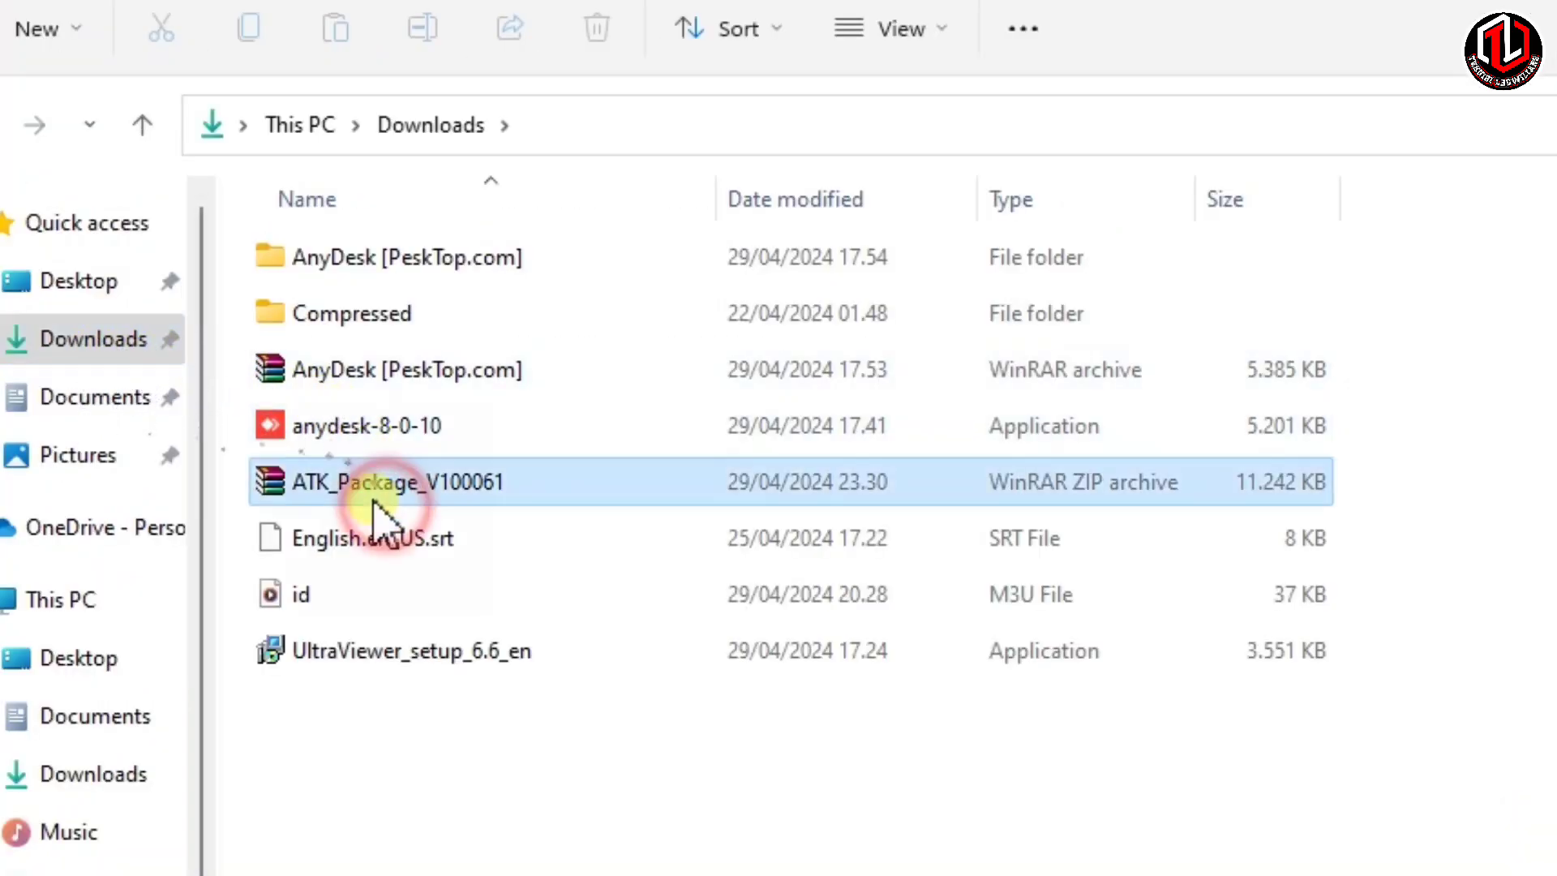
{"action": "right_click", "coordinate": [348, 491]}
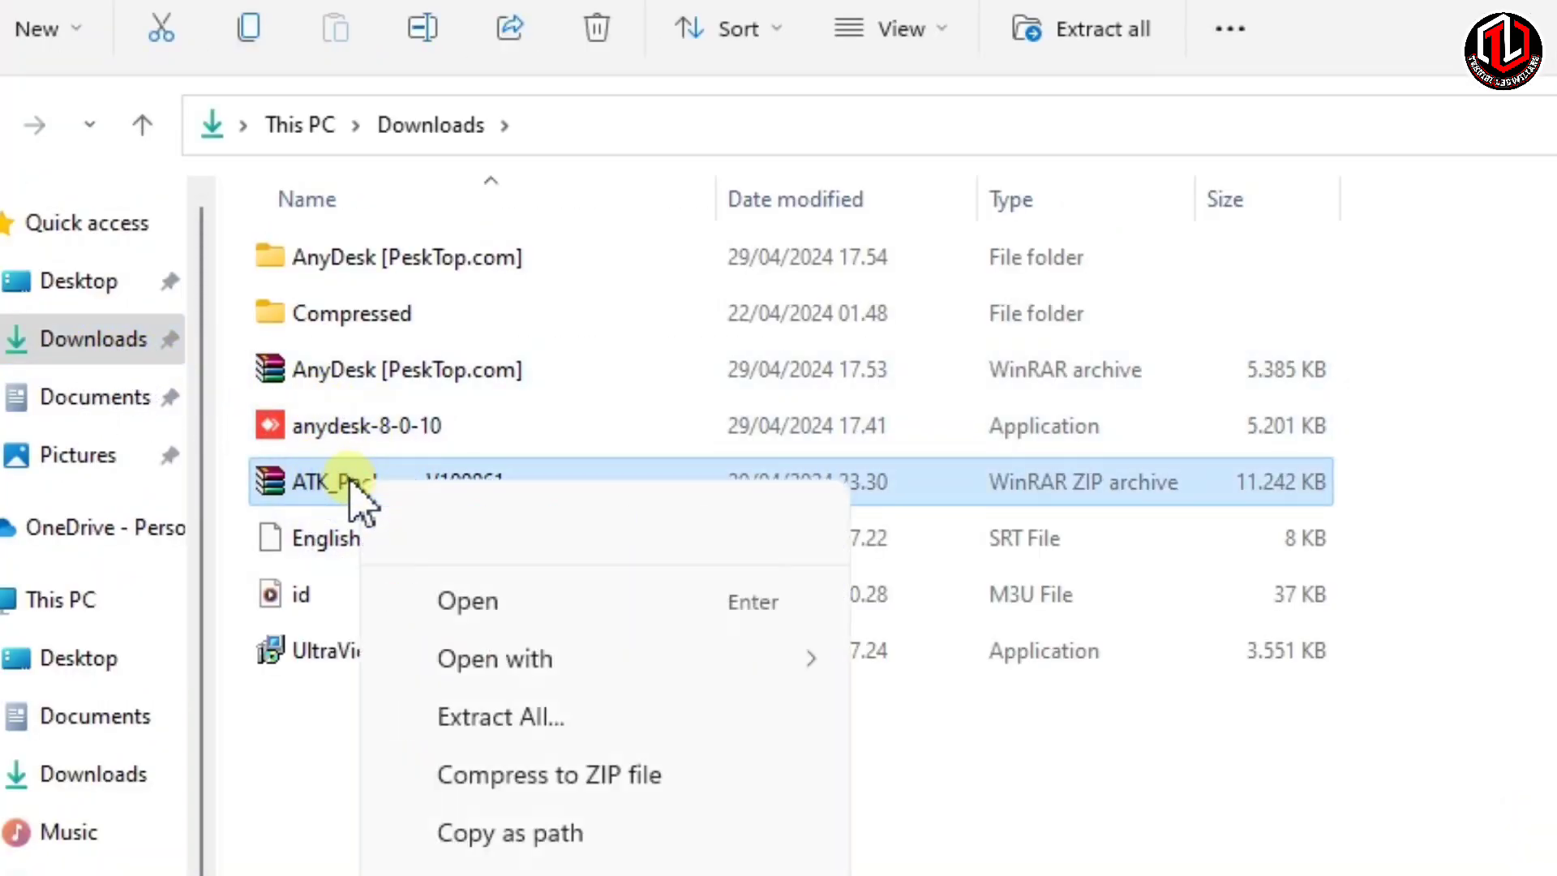
{"action": "left_click", "coordinate": [330, 478]}
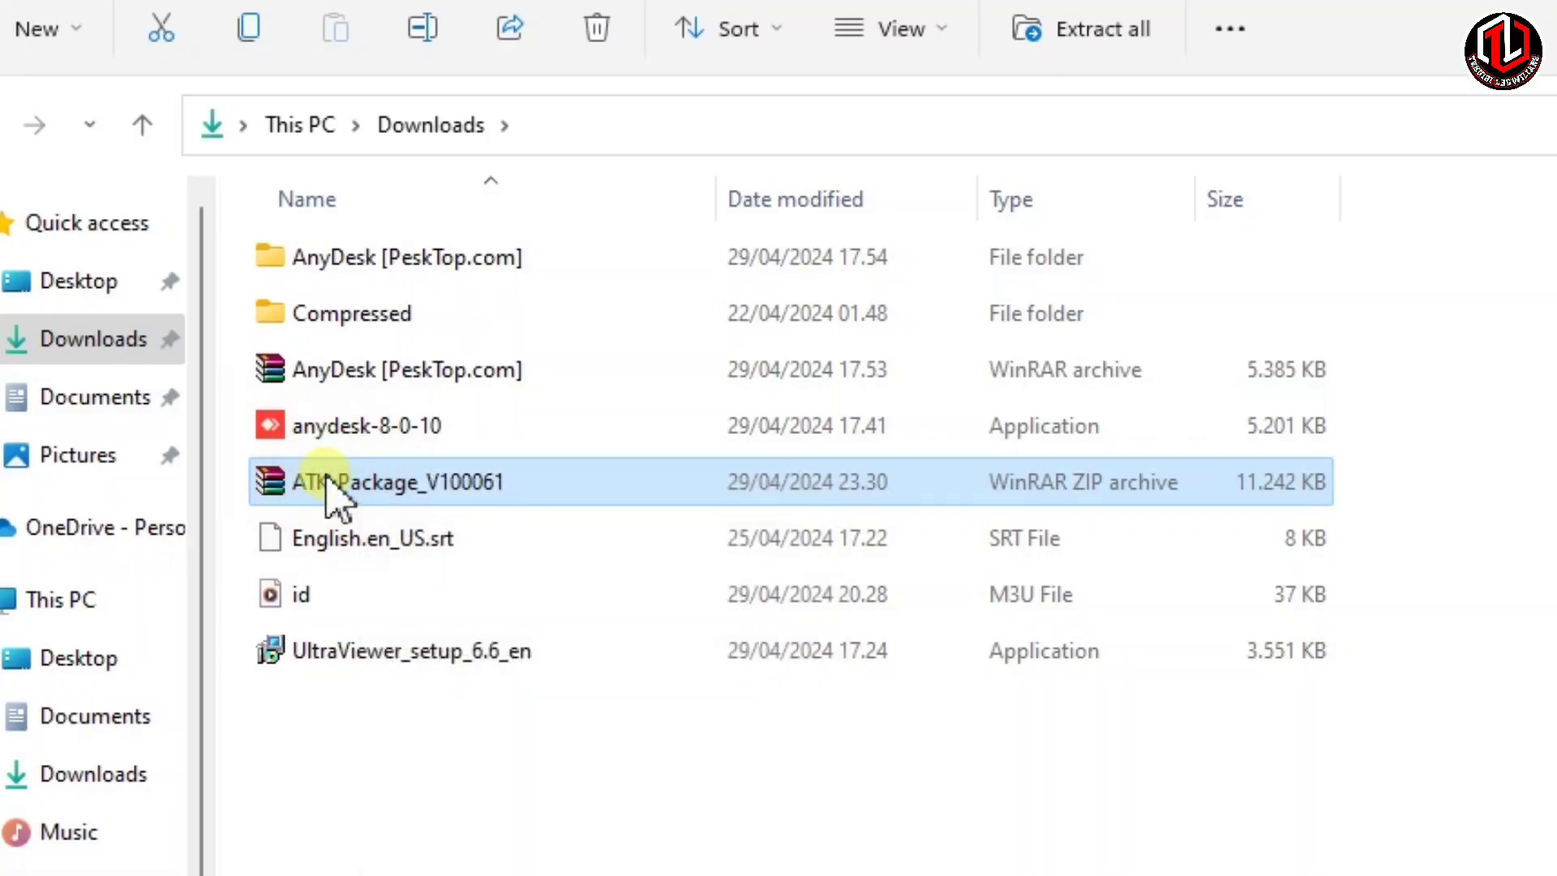
{"action": "double_click", "coordinate": [331, 486]}
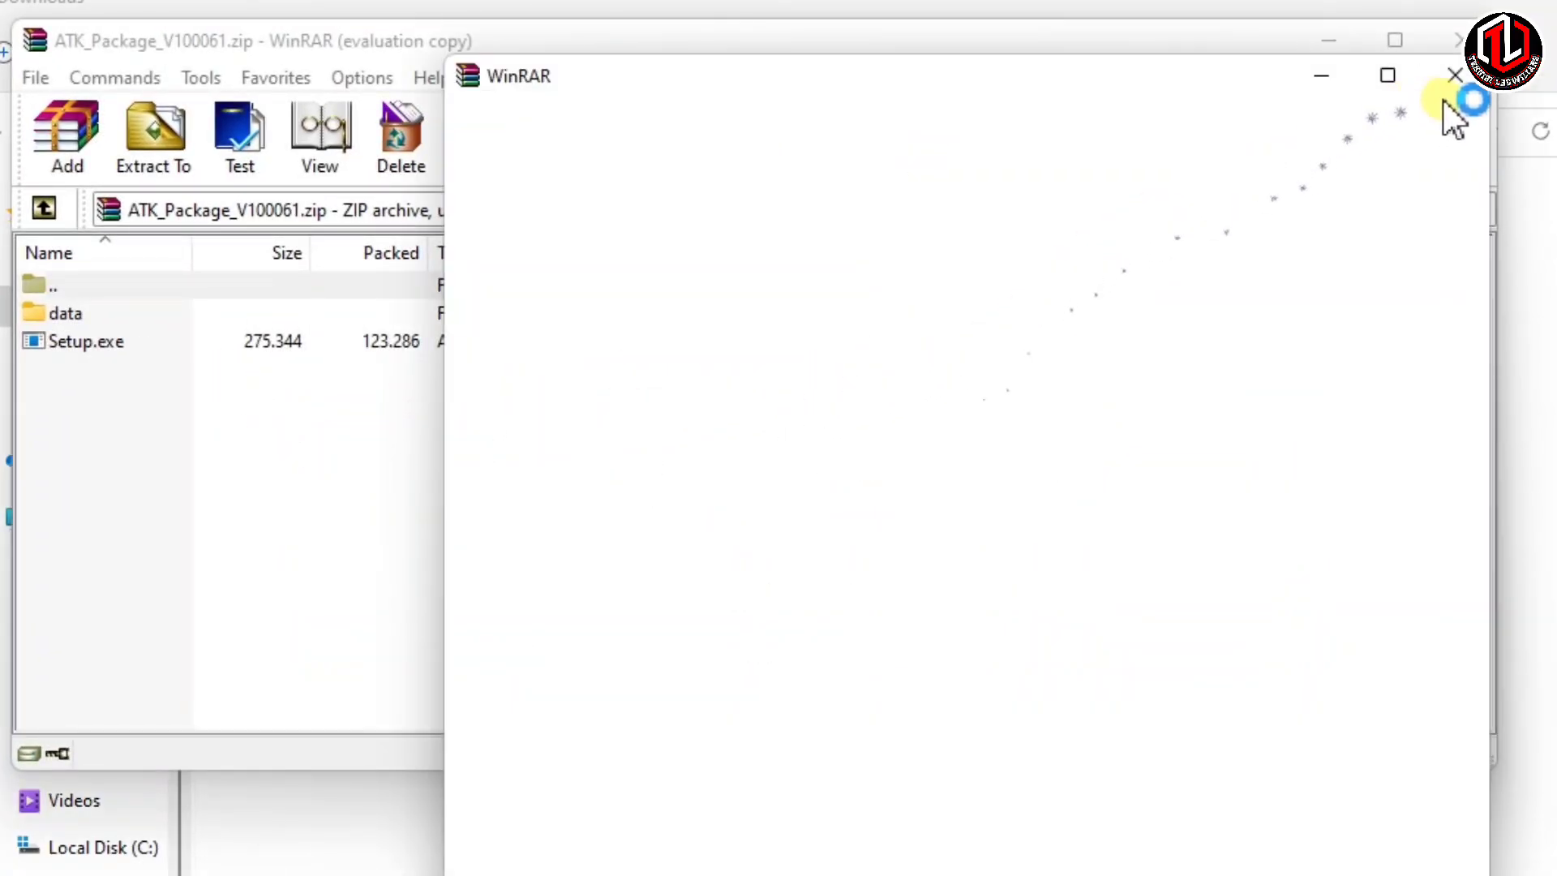
{"action": "left_click", "coordinate": [1451, 77]}
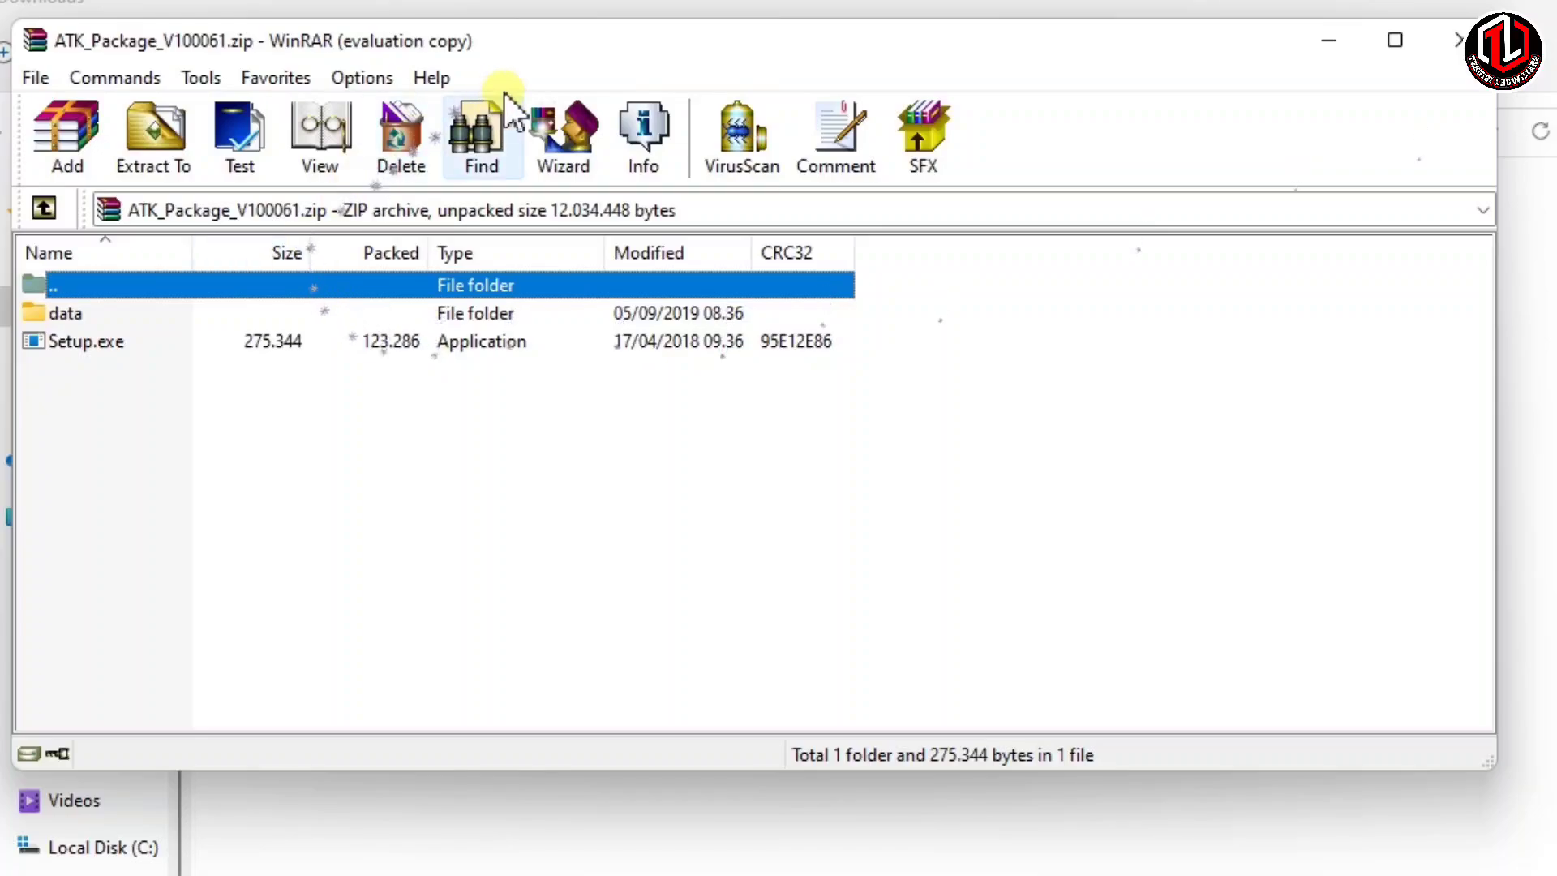
{"action": "left_click_drag", "start_coordinate": [549, 41], "coordinate": [917, 119]}
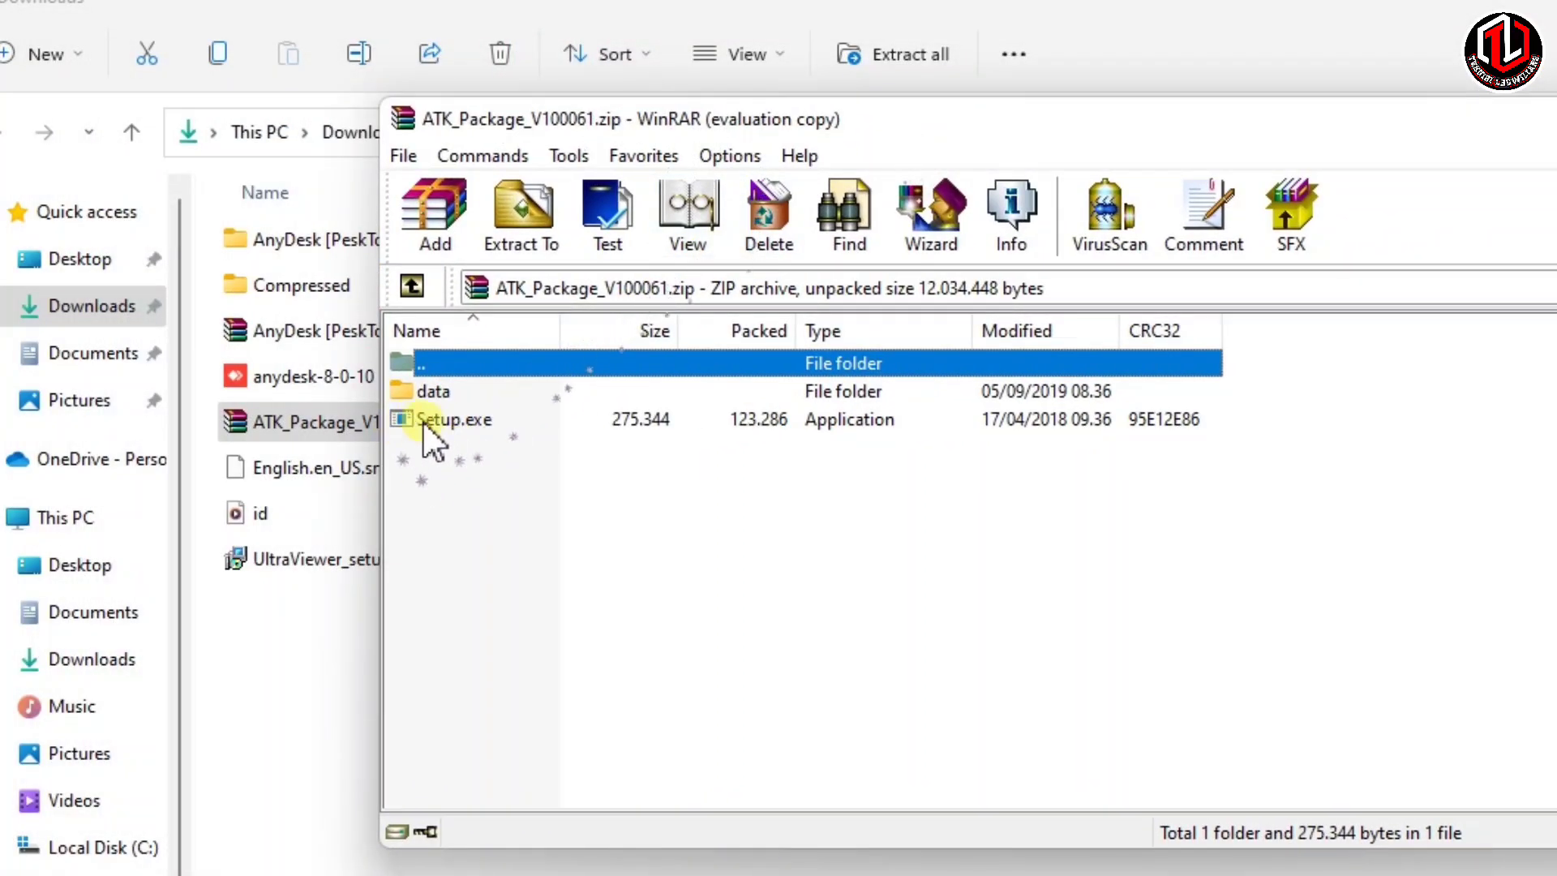
Run Setup.exe from the archive and install ATK Package for everyone in C:\Program Files (x86)\ASUS\ATK Package\
{"action": "left_click", "coordinate": [448, 419]}
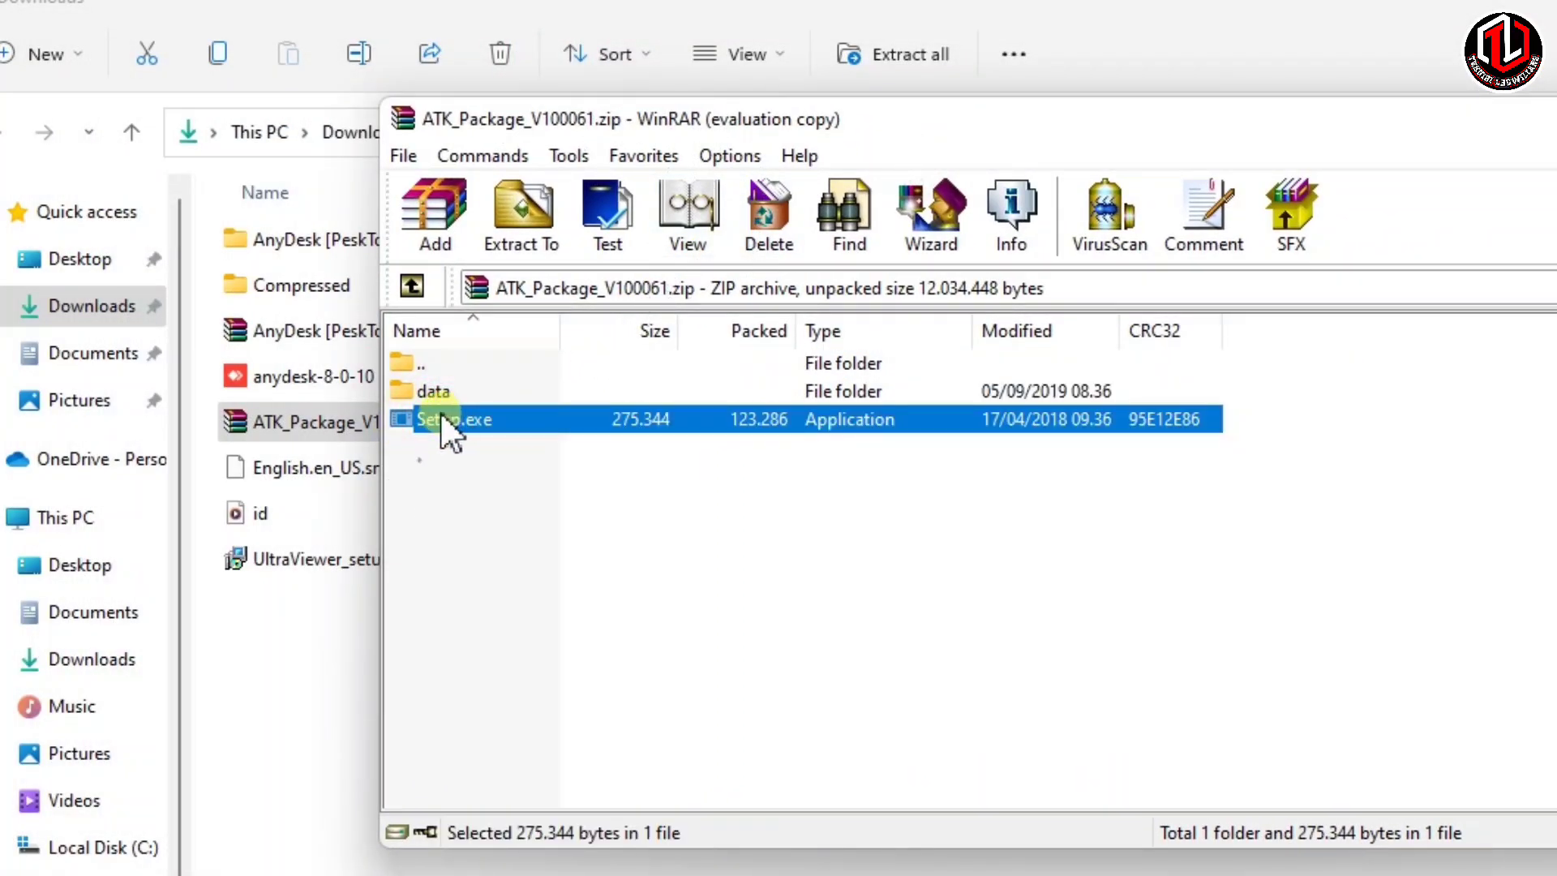
{"action": "double_click", "coordinate": [444, 417]}
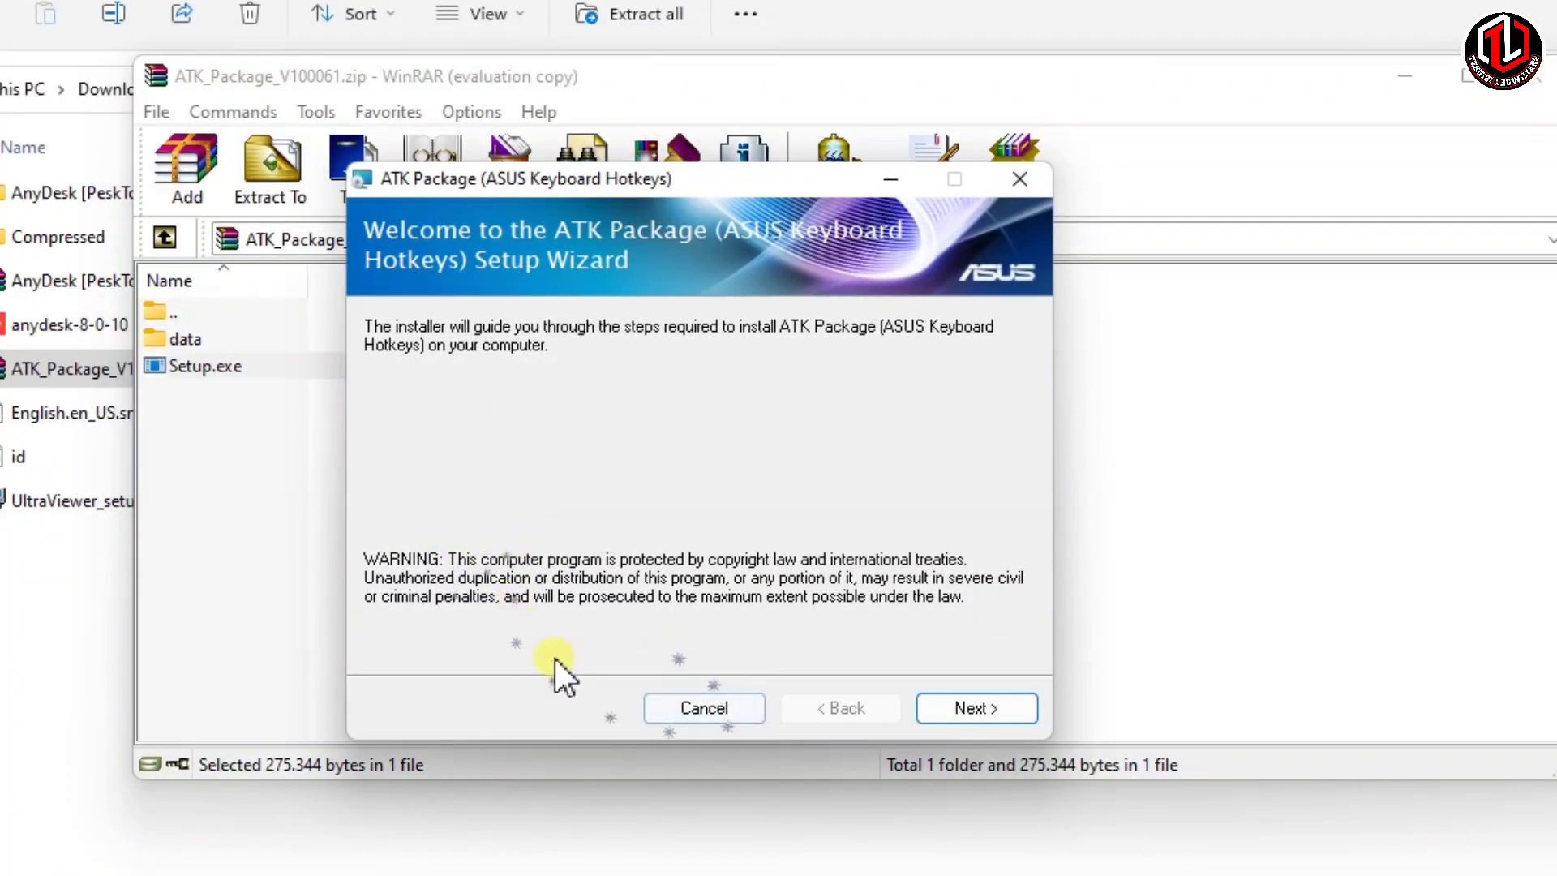
{"action": "left_click", "coordinate": [982, 710]}
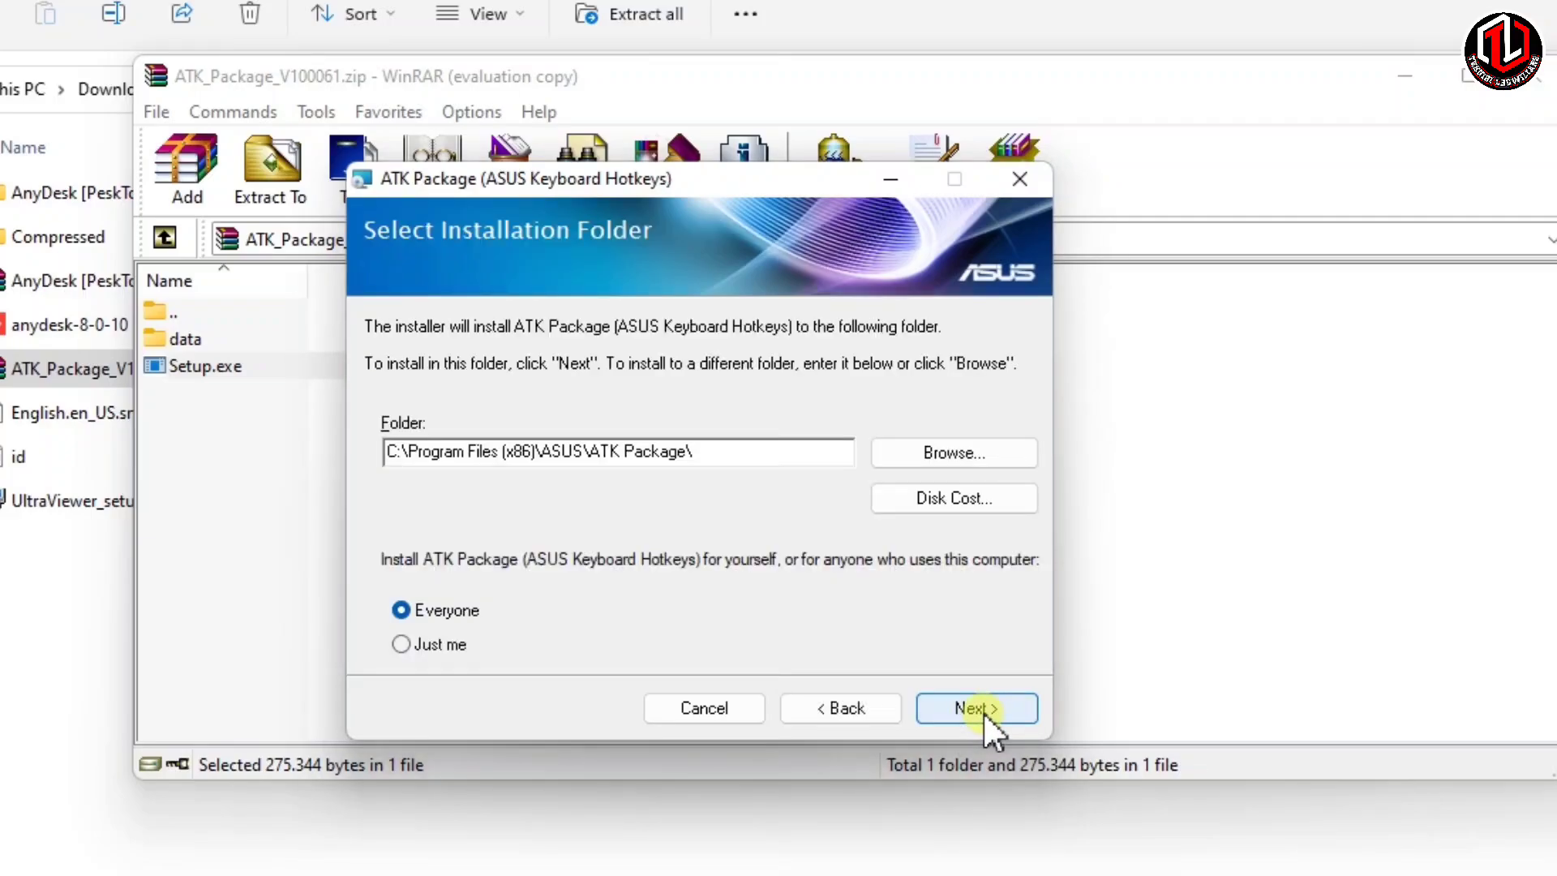
{"action": "left_click", "coordinate": [982, 711]}
{"action": "left_click", "coordinate": [983, 710]}
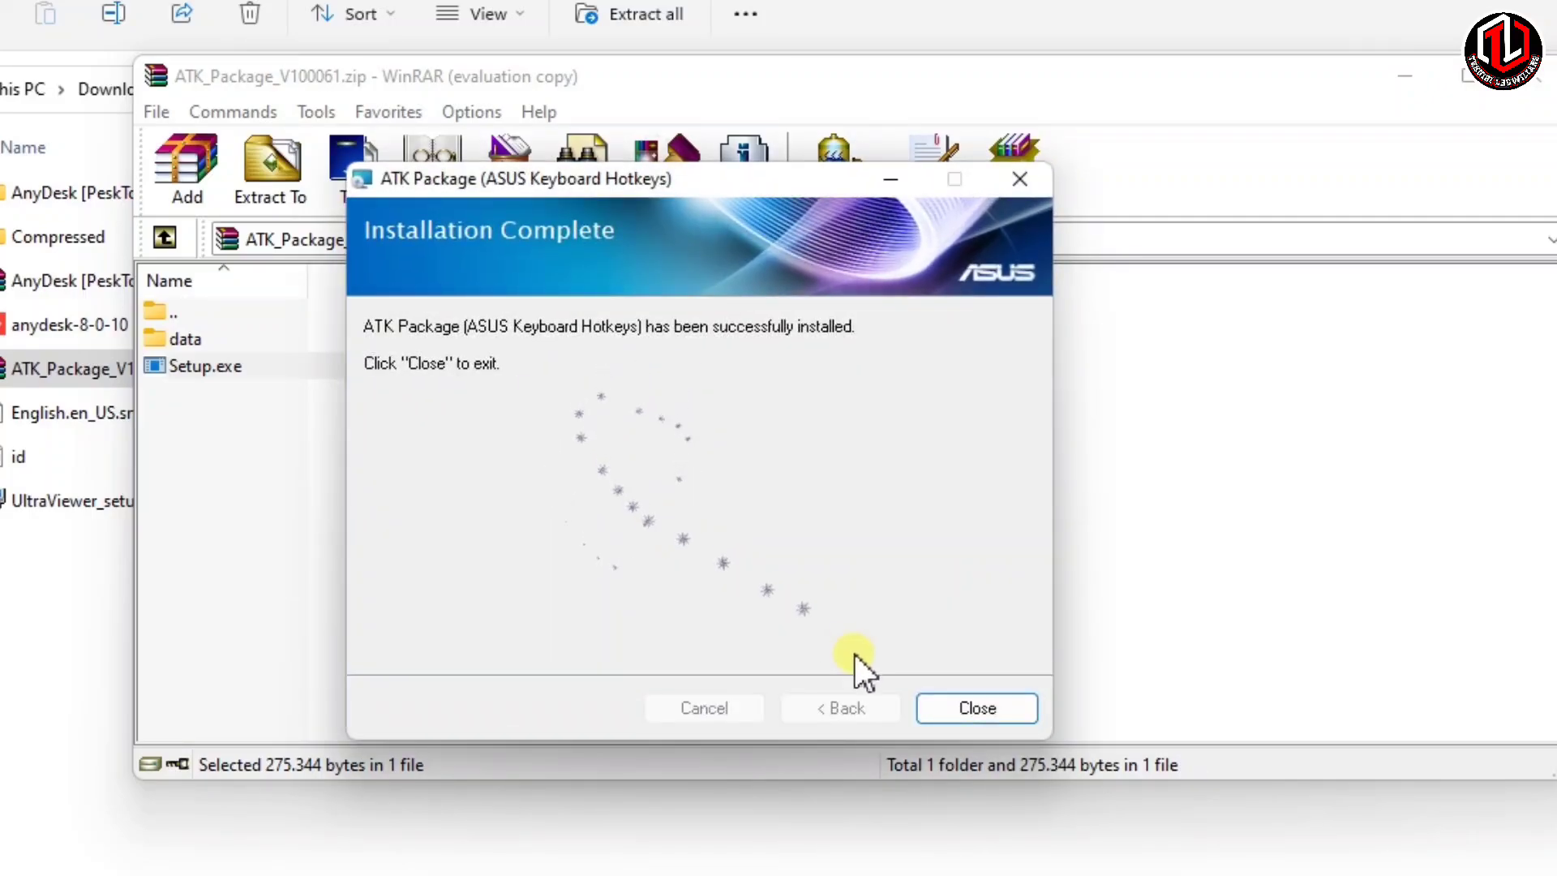
{"action": "left_click", "coordinate": [961, 702]}
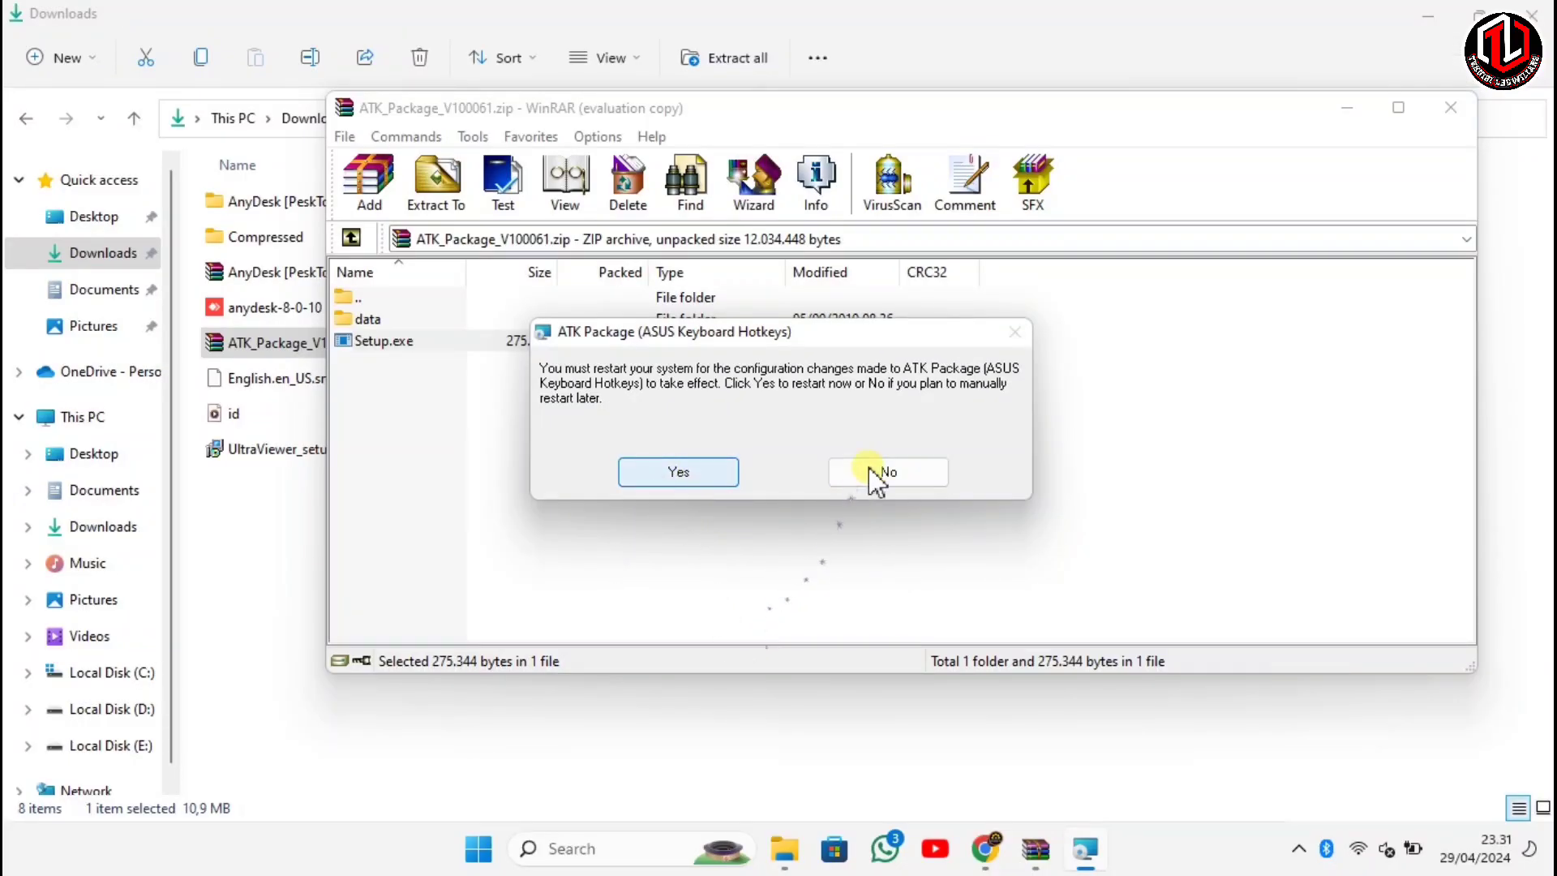
Decline the immediate system restart and close the WinRAR and Downloads windows
{"action": "left_click", "coordinate": [876, 474]}
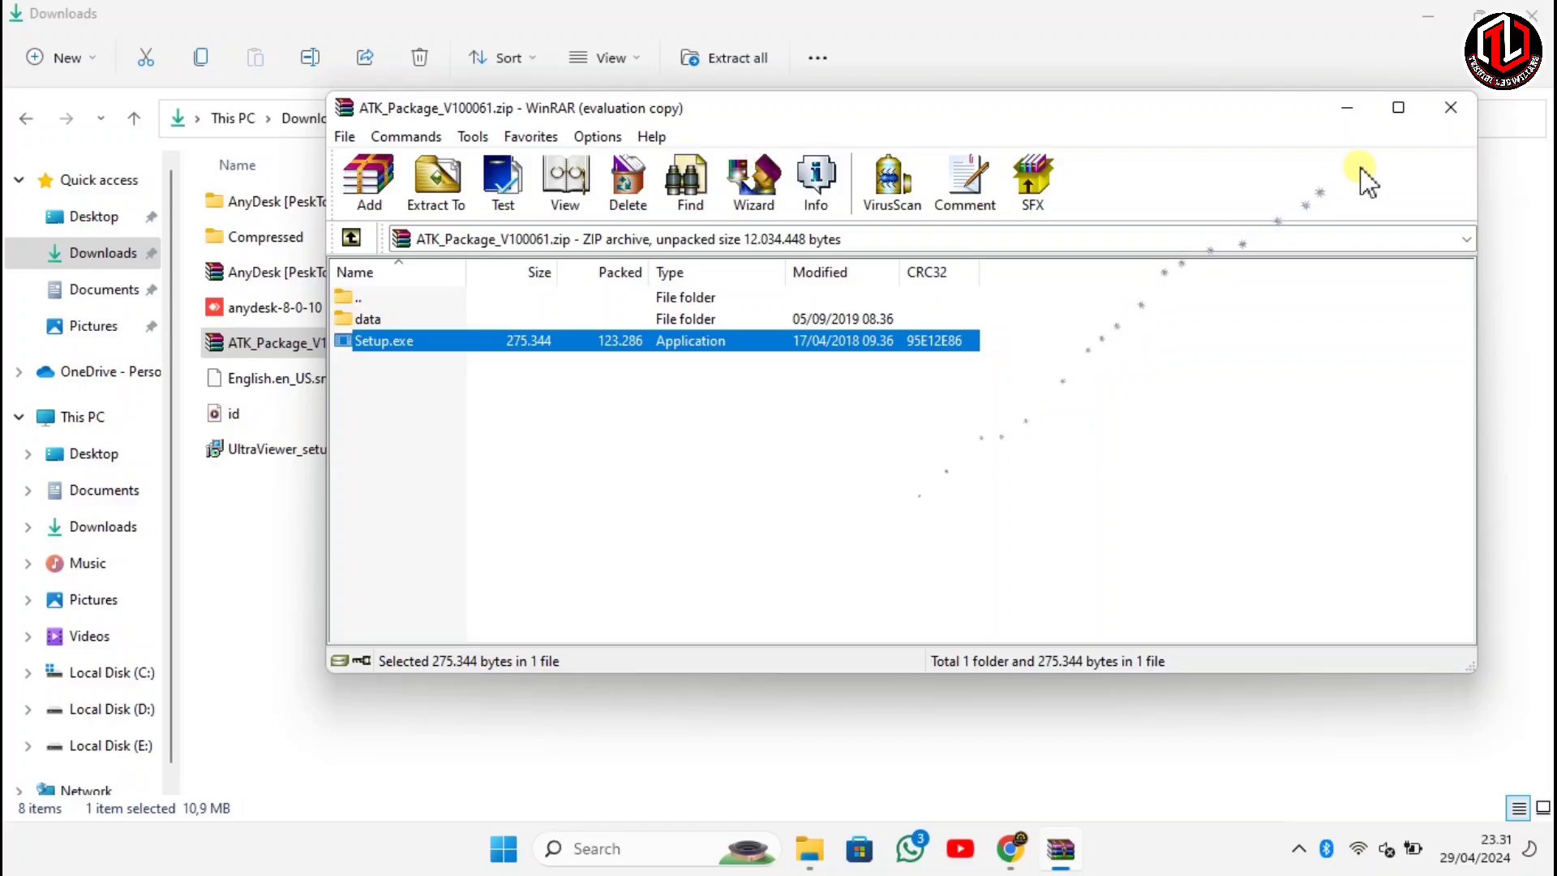
{"action": "left_click", "coordinate": [1450, 107]}
{"action": "left_click", "coordinate": [1537, 13]}
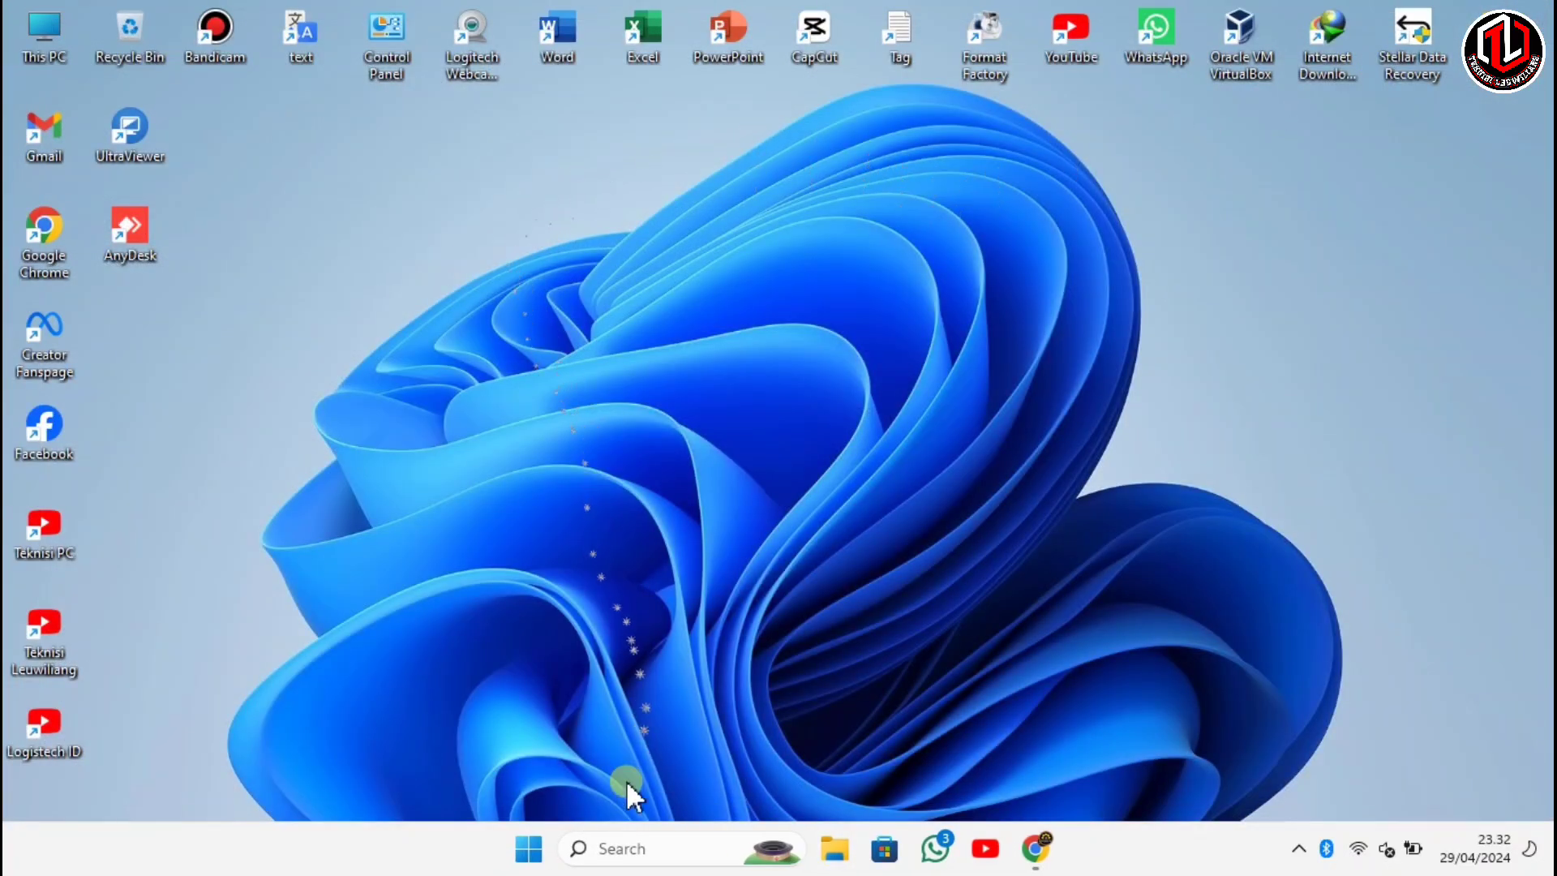
Find and open Control Panel through Windows search and set its view to Category
{"action": "left_click", "coordinate": [600, 841]}
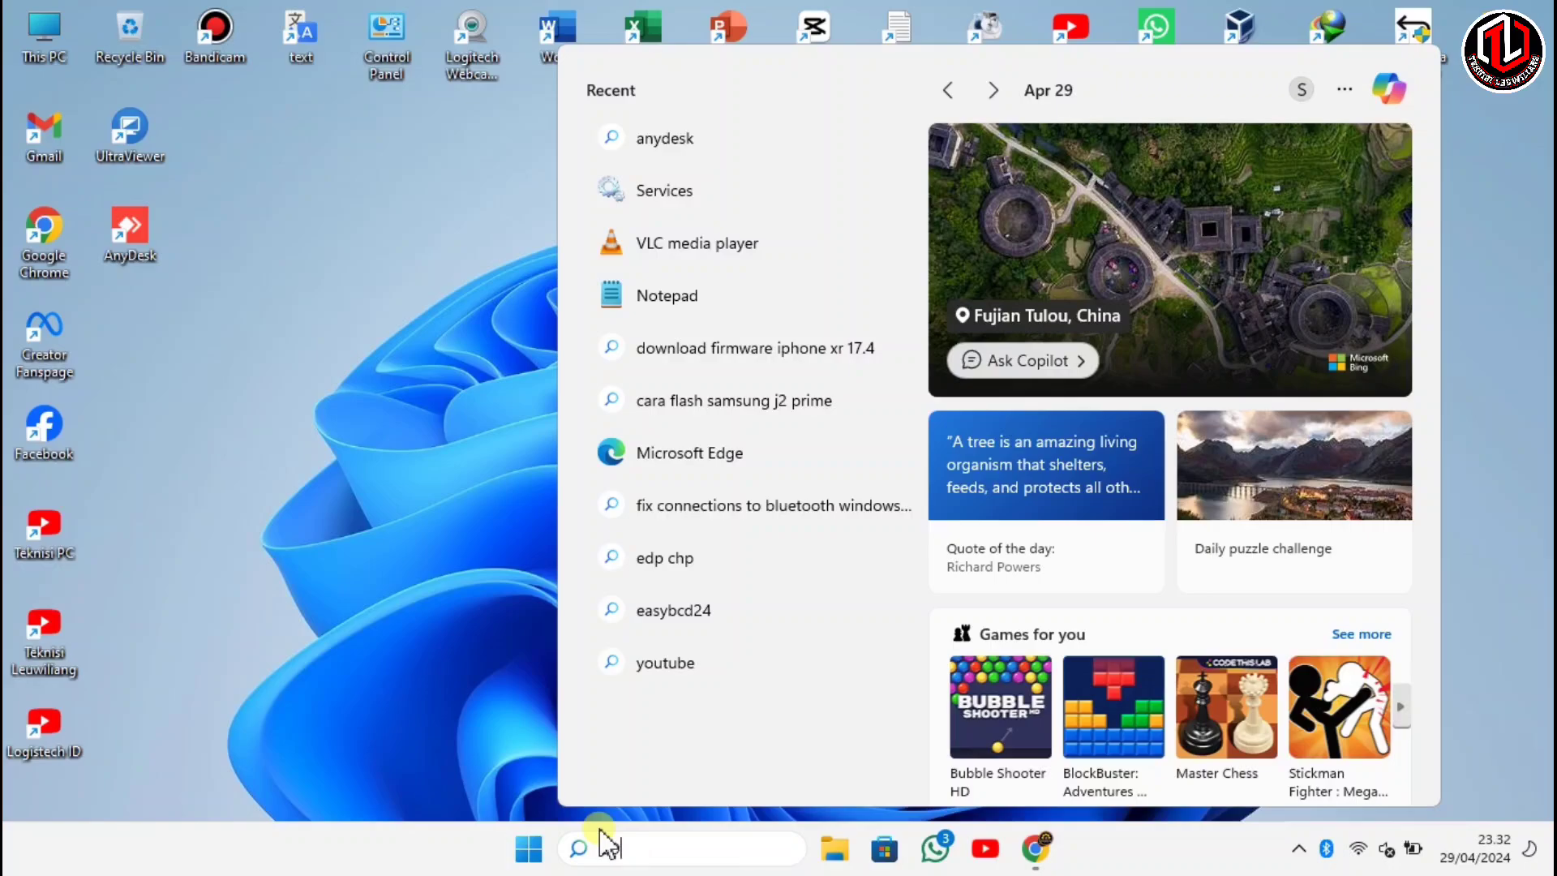
{"action": "type", "text": "CONTROL P"}
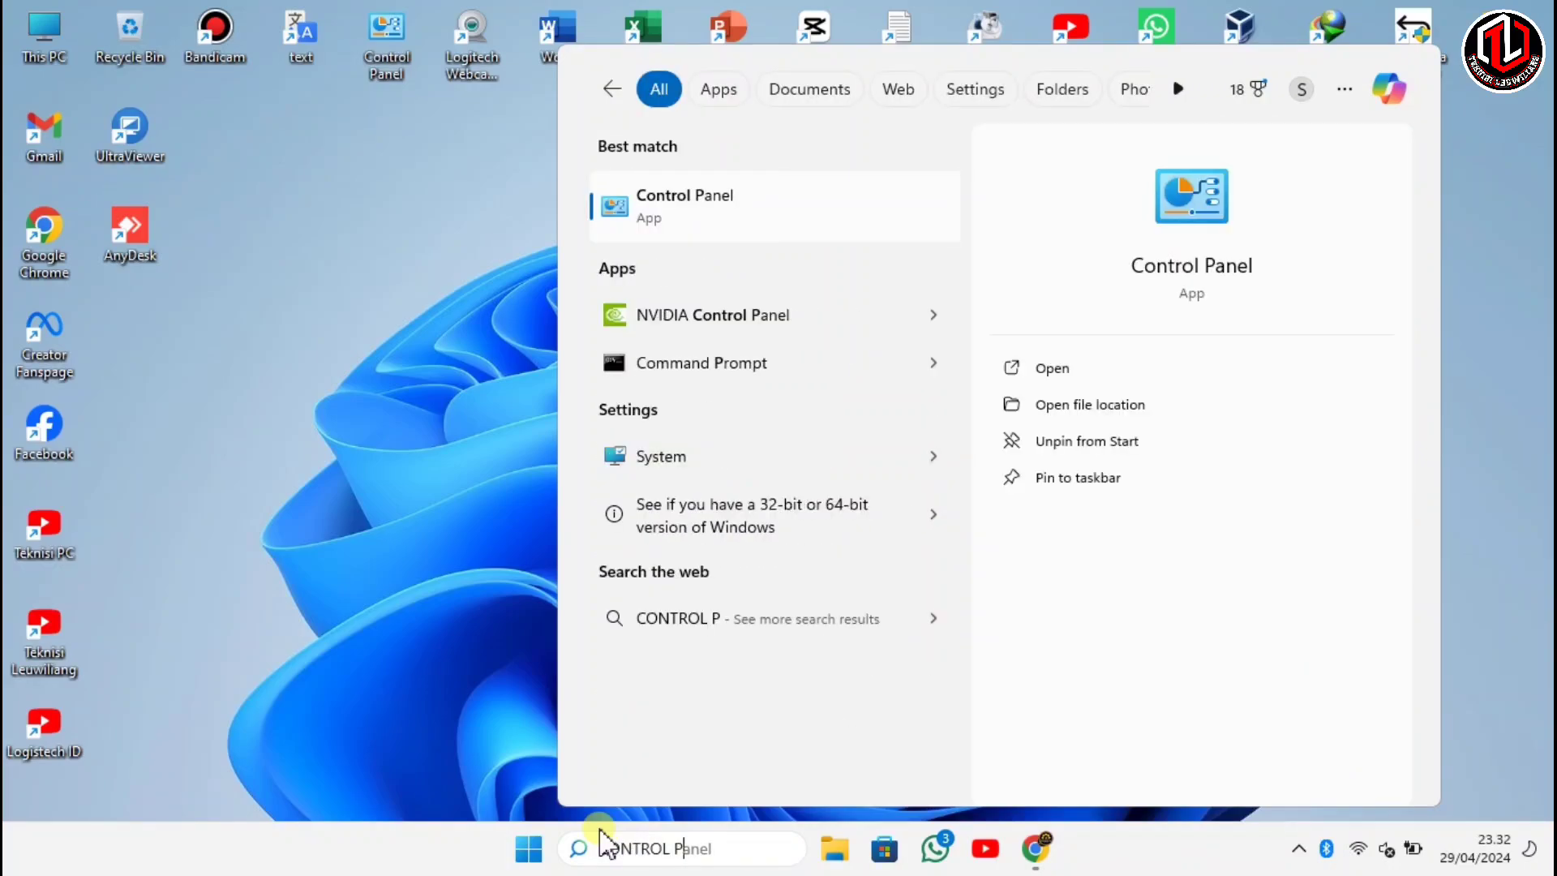
{"action": "type", "text": "ANEL"}
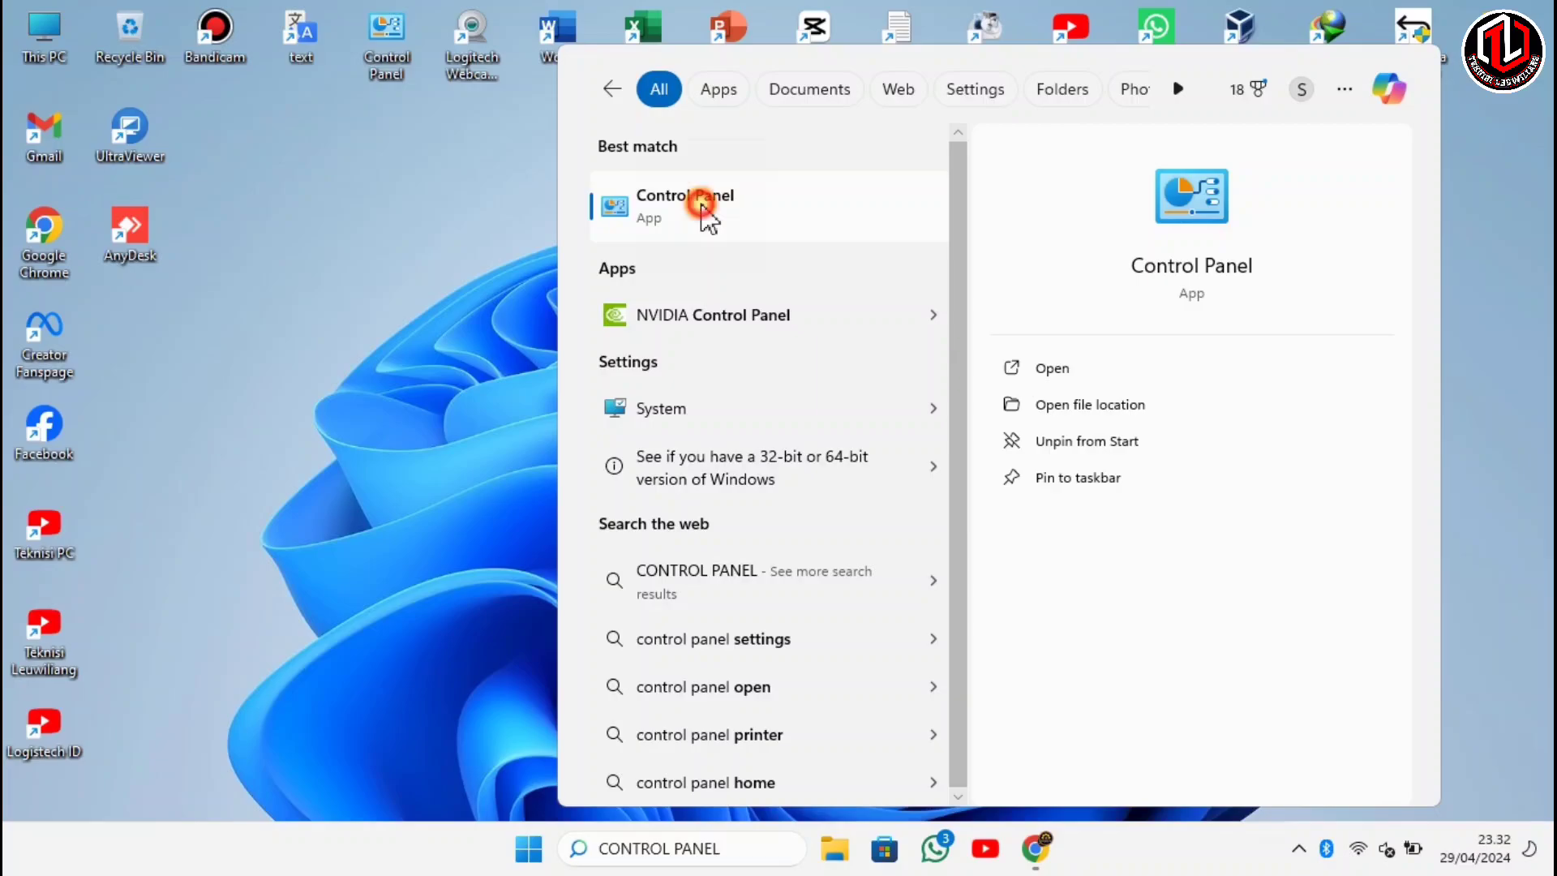
{"action": "left_click", "coordinate": [702, 205]}
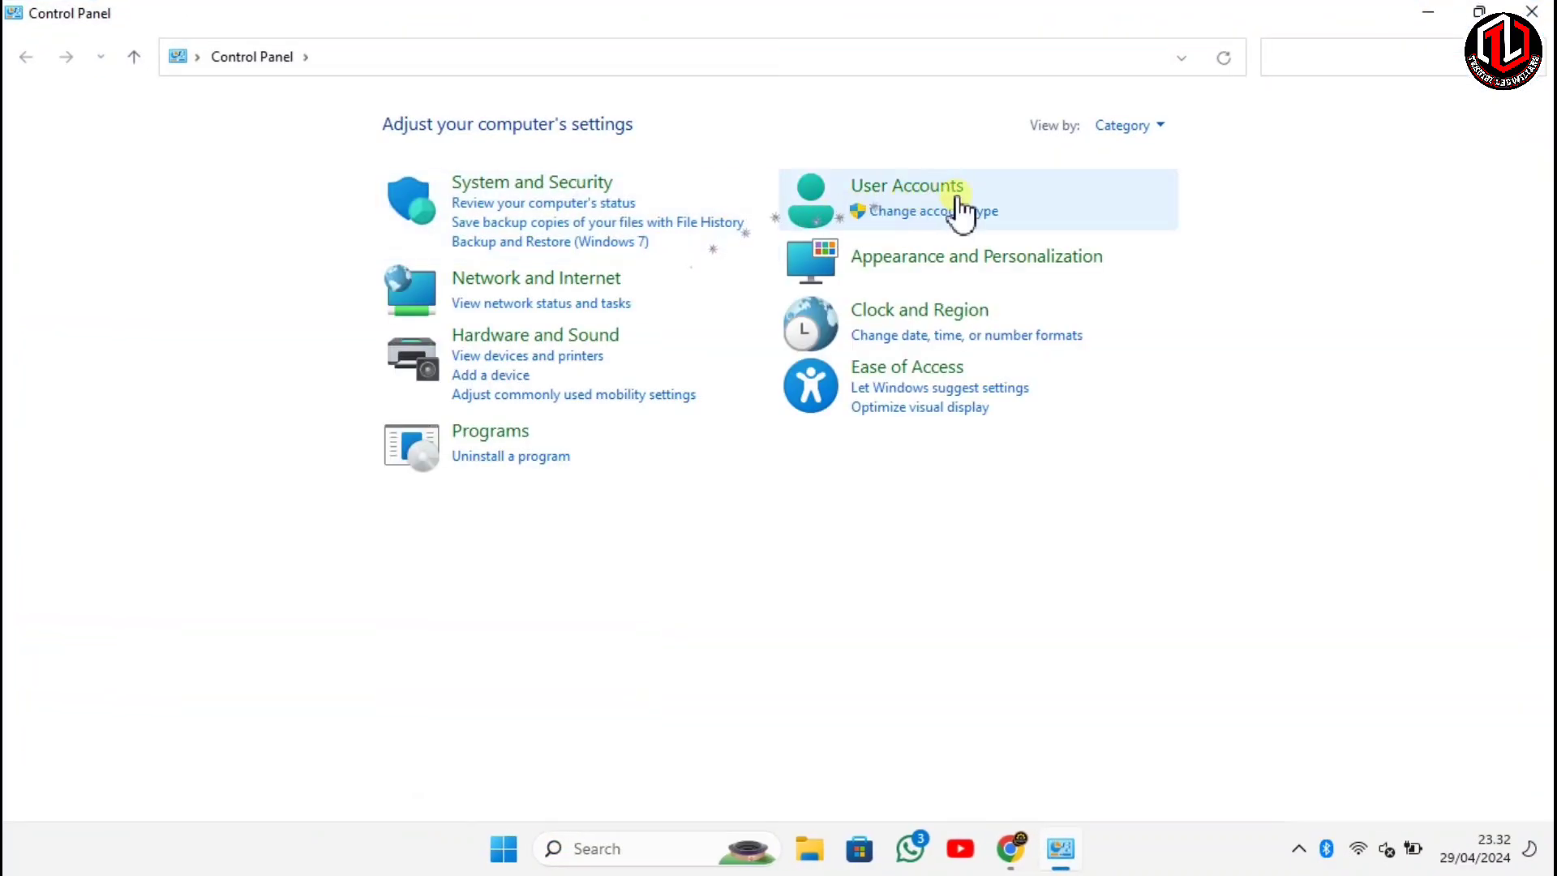
{"action": "left_click", "coordinate": [1130, 128]}
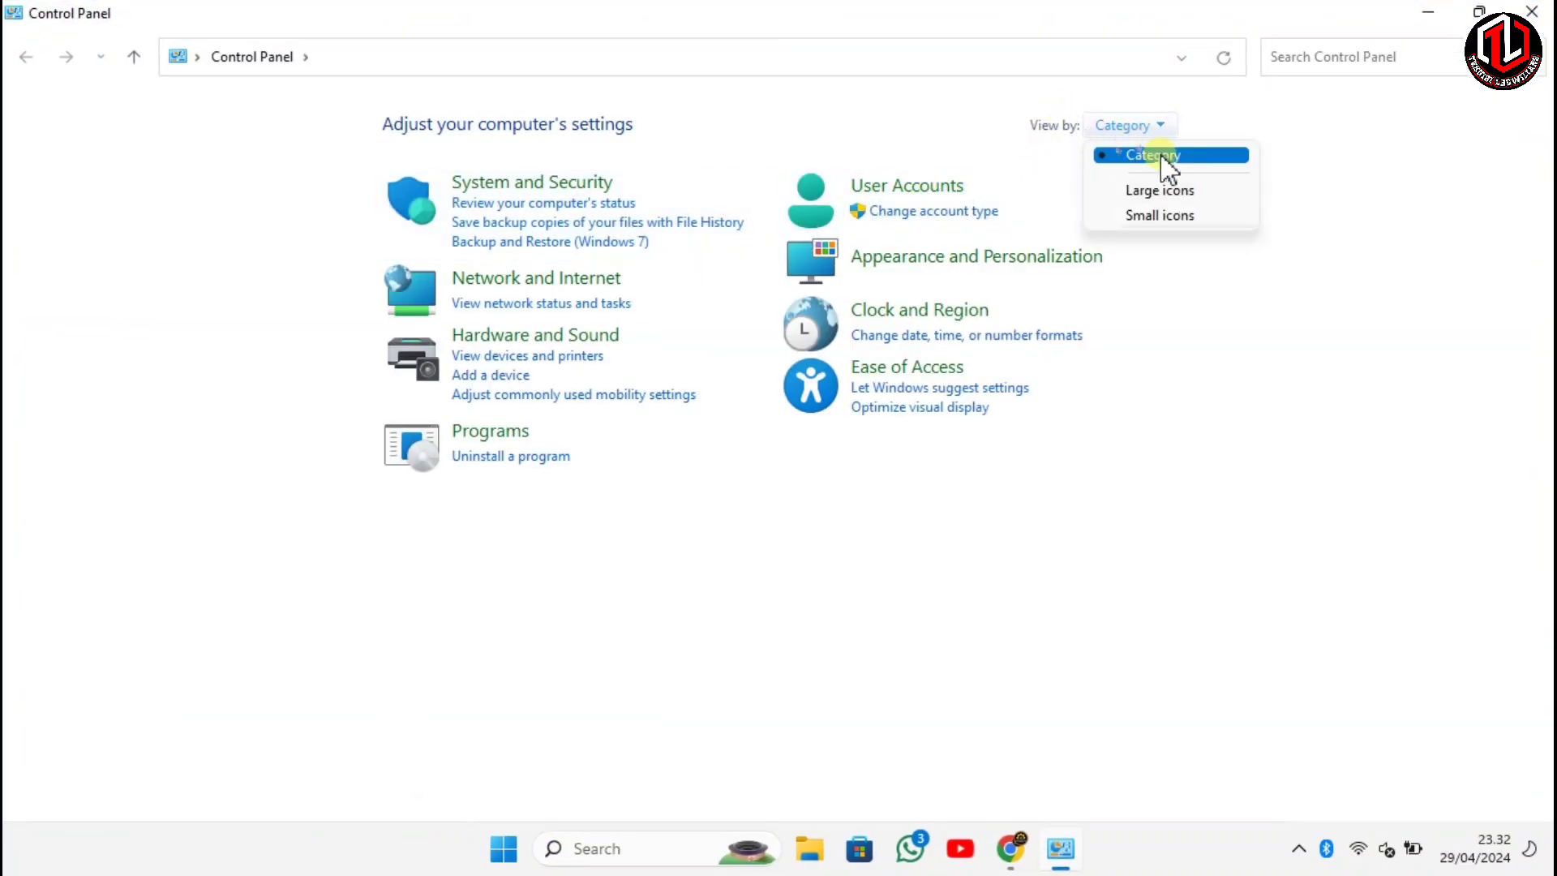
{"action": "left_click", "coordinate": [1159, 154]}
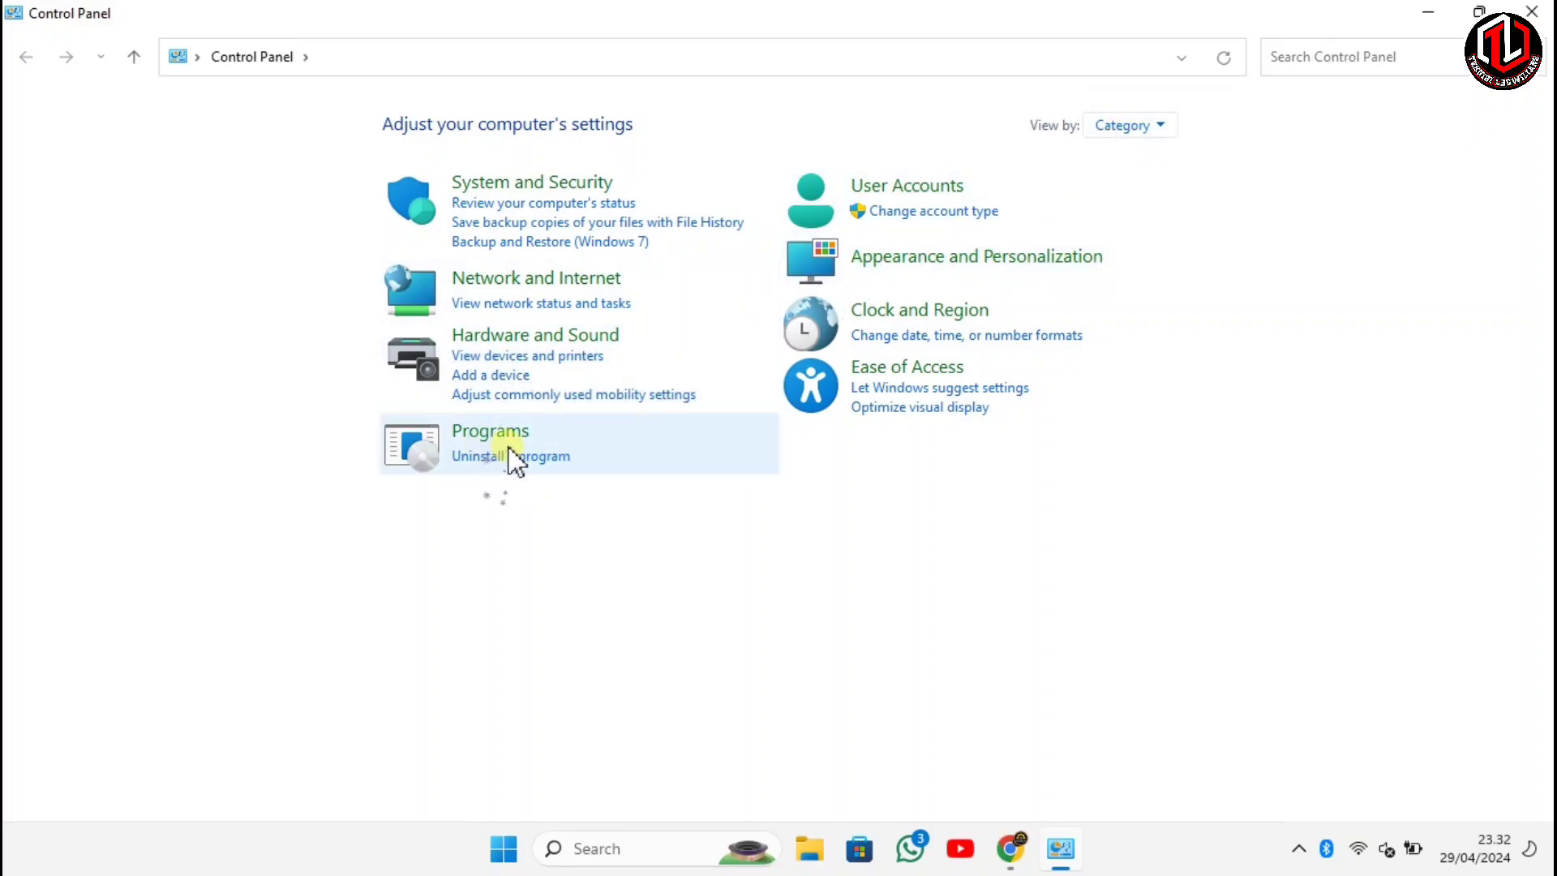
Check the ATK Package (ASUS Keyboard Hotkeys) entry in the list of installed programs, and close Control Panel
{"action": "left_click", "coordinate": [477, 439]}
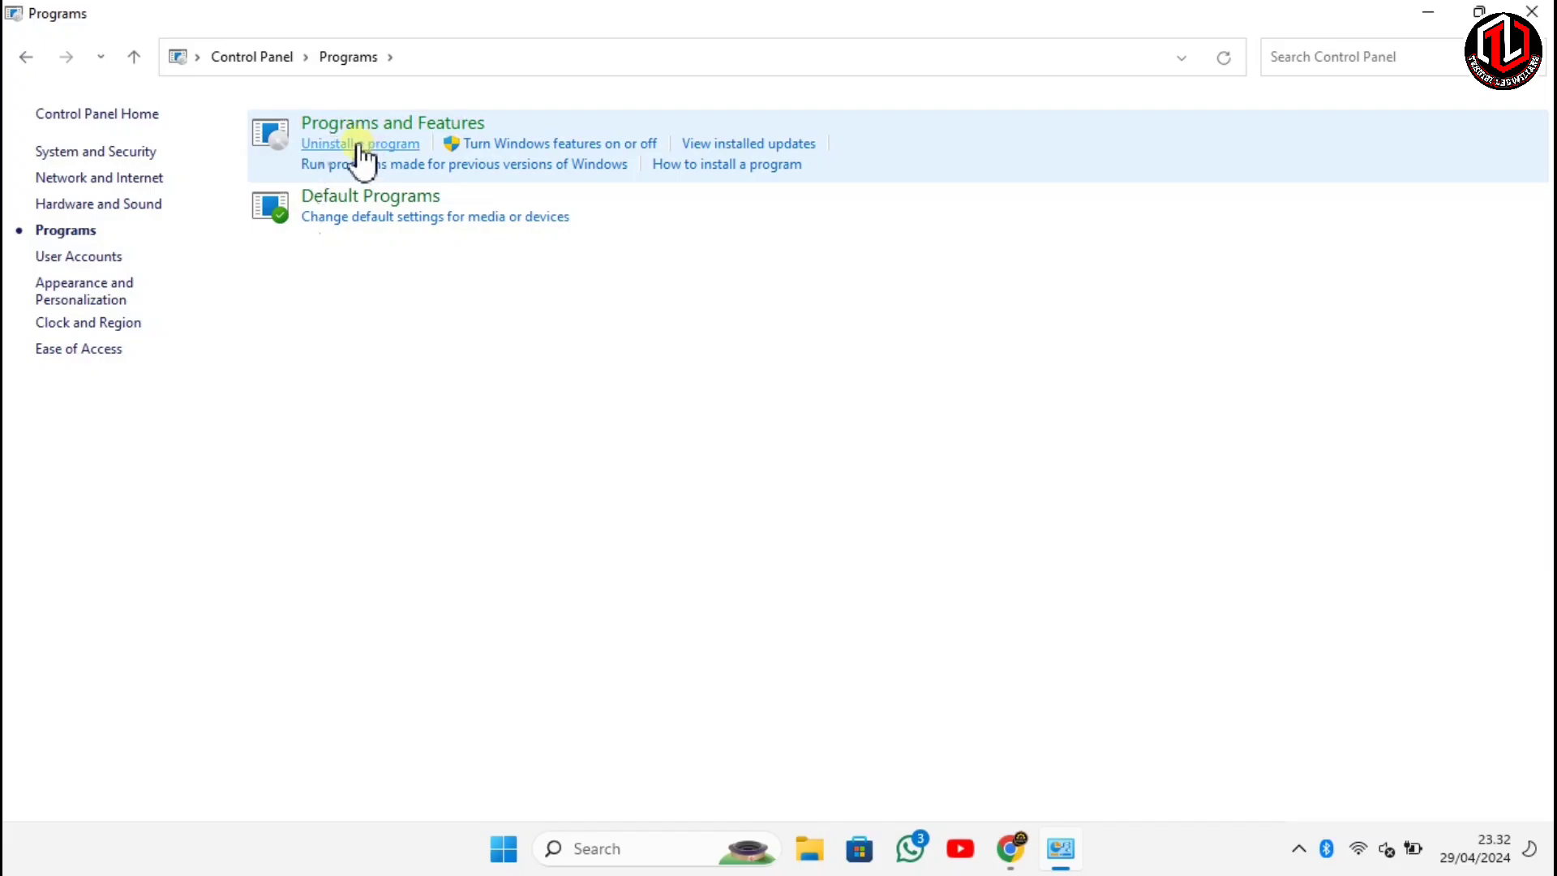
{"action": "left_click", "coordinate": [367, 148]}
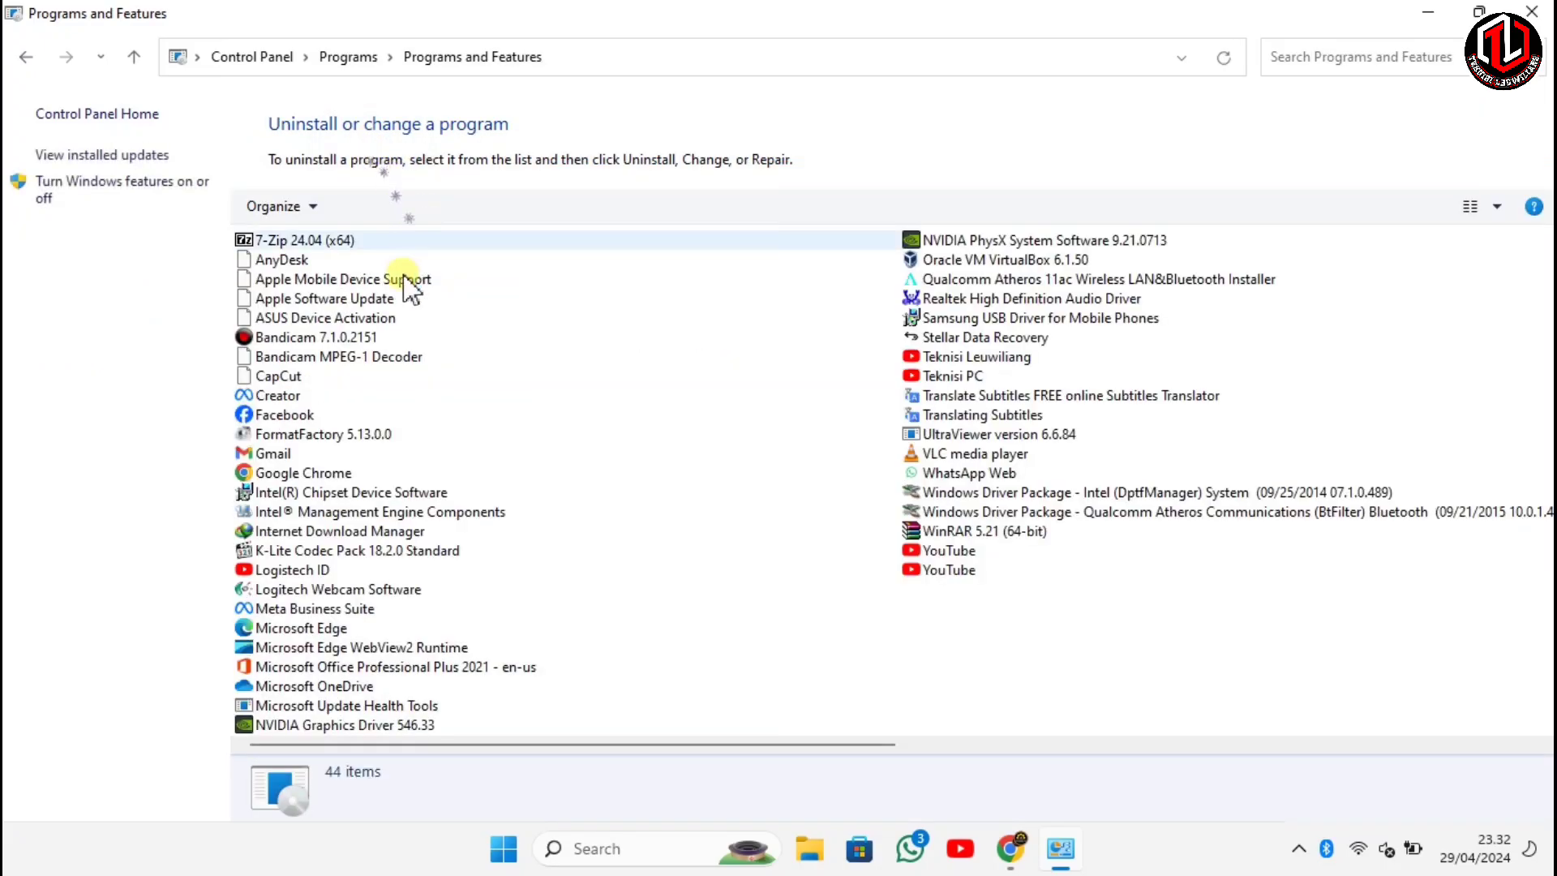
{"action": "left_click", "coordinate": [307, 320]}
{"action": "left_click", "coordinate": [306, 337]}
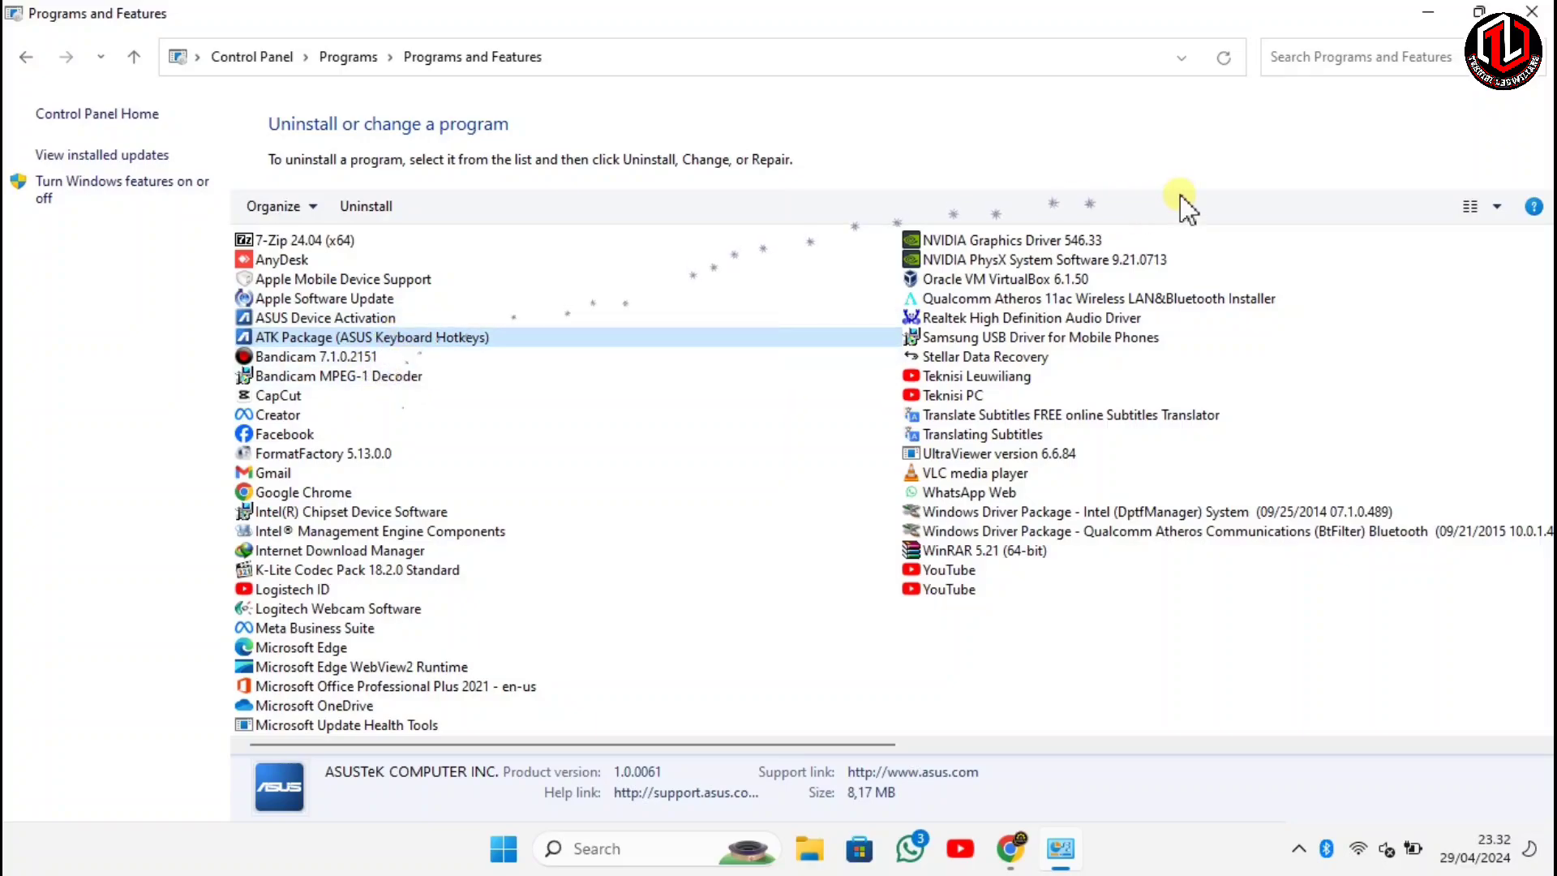
{"action": "left_click", "coordinate": [1532, 12]}
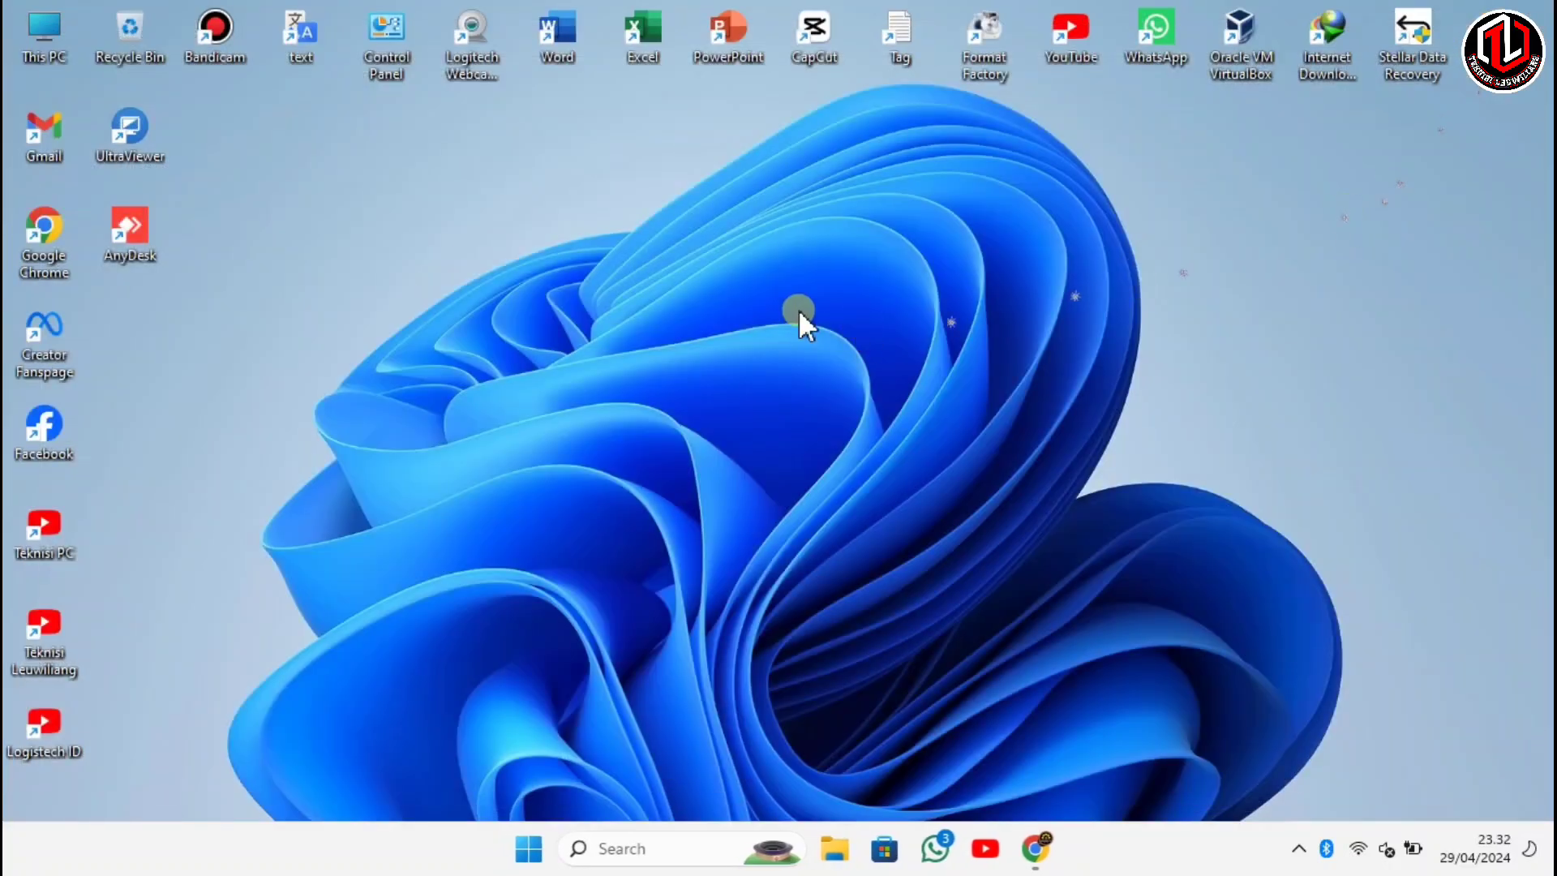
Refresh the desktop and test the touchpad hotkey by toggling the touchpad several times, leaving it enabled
{"action": "right_click", "coordinate": [531, 292]}
{"action": "left_click", "coordinate": [620, 397]}
{"action": "key", "text": "super+ctrl+F24"}
{"action": "key", "text": "super+ctrl+F24"}
{"action": "key", "text": "super+ctrl+F24"}
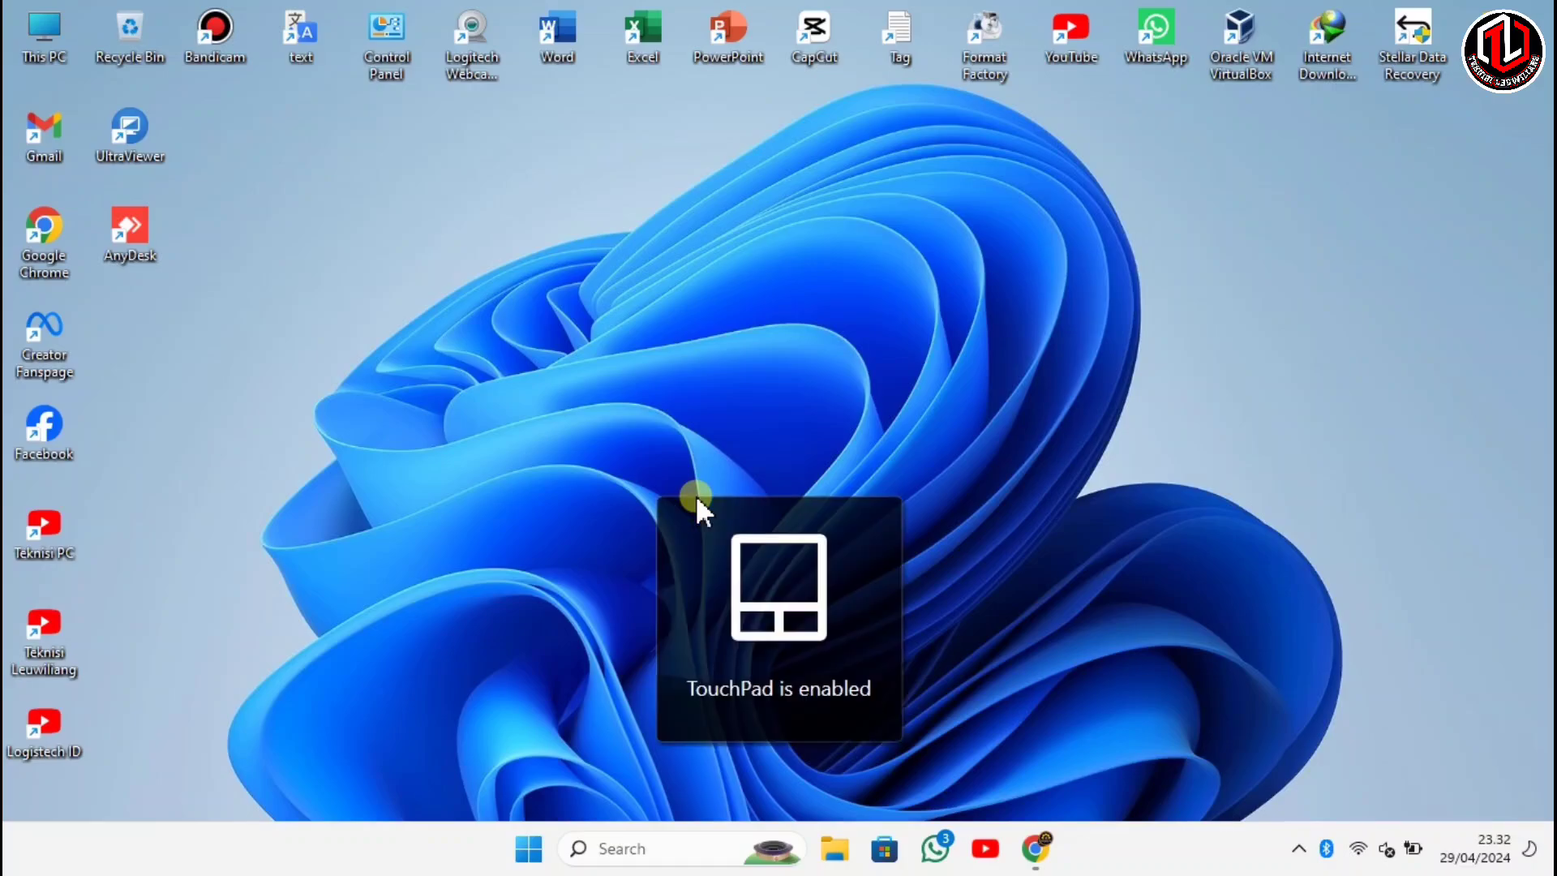
{"action": "right_click", "coordinate": [636, 419]}
{"action": "left_click", "coordinate": [703, 445]}
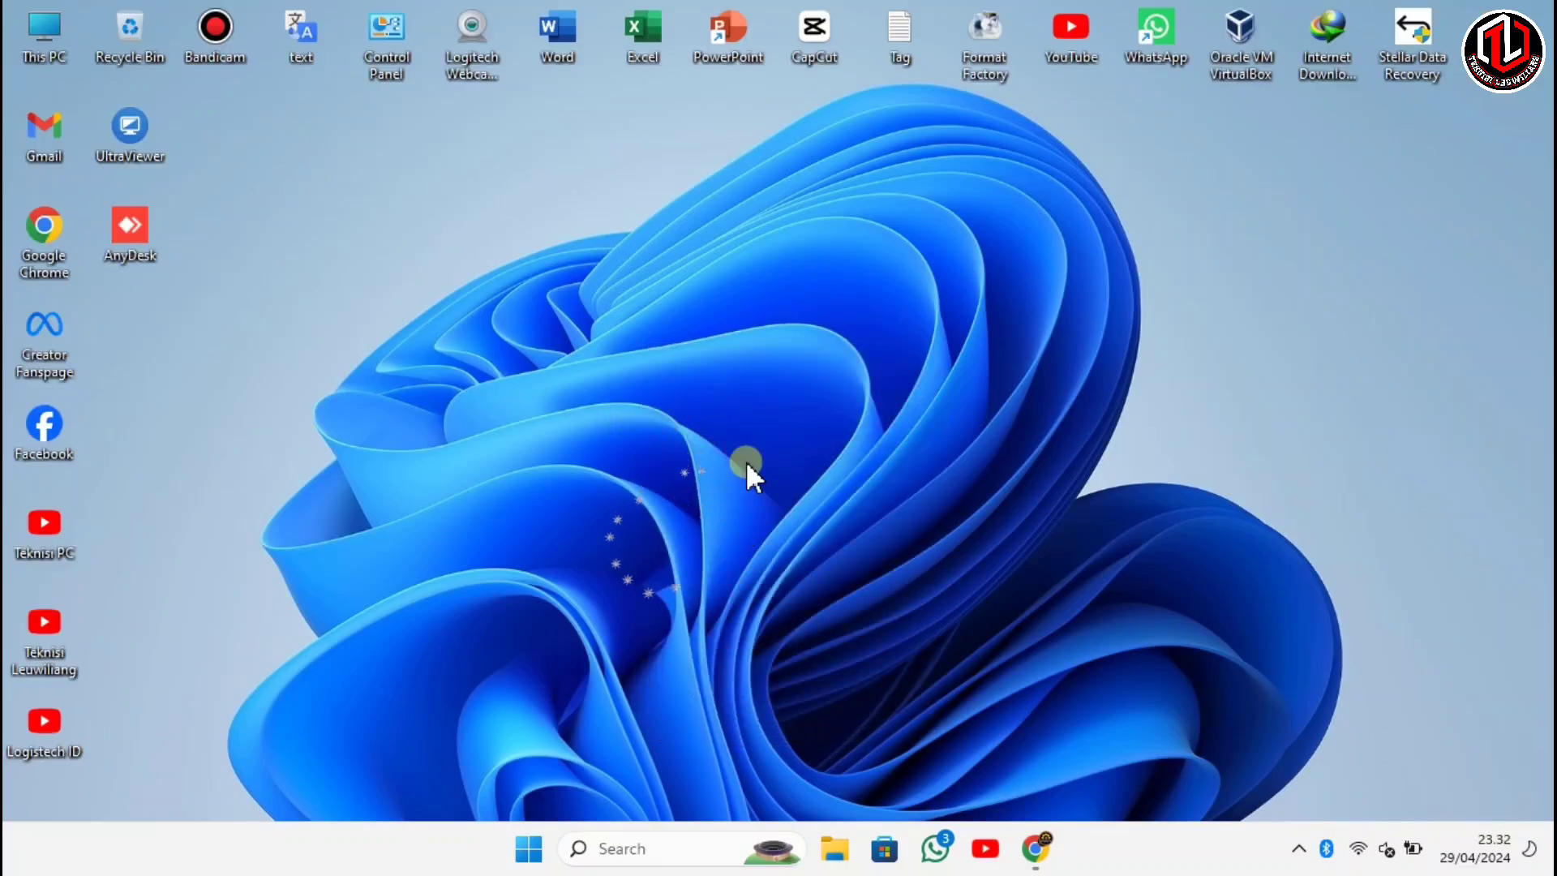